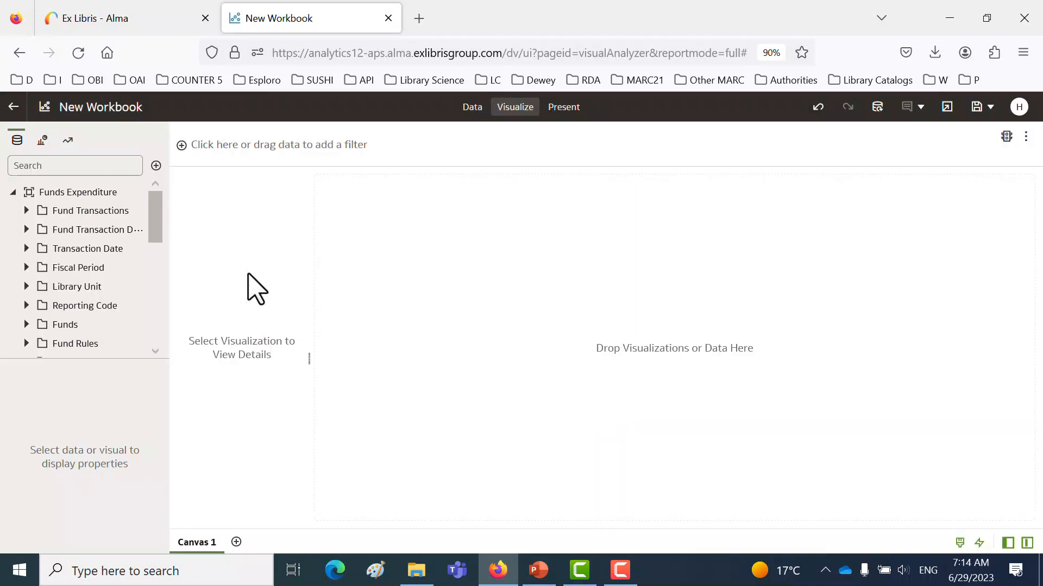
- Build a table showing Transaction Expenditure Amount of type Electronic Format and Transaction Expenditure Amount of type Physical Format
{"action": "left_click_drag", "start_coordinate": [169, 233], "coordinate": [287, 234]}
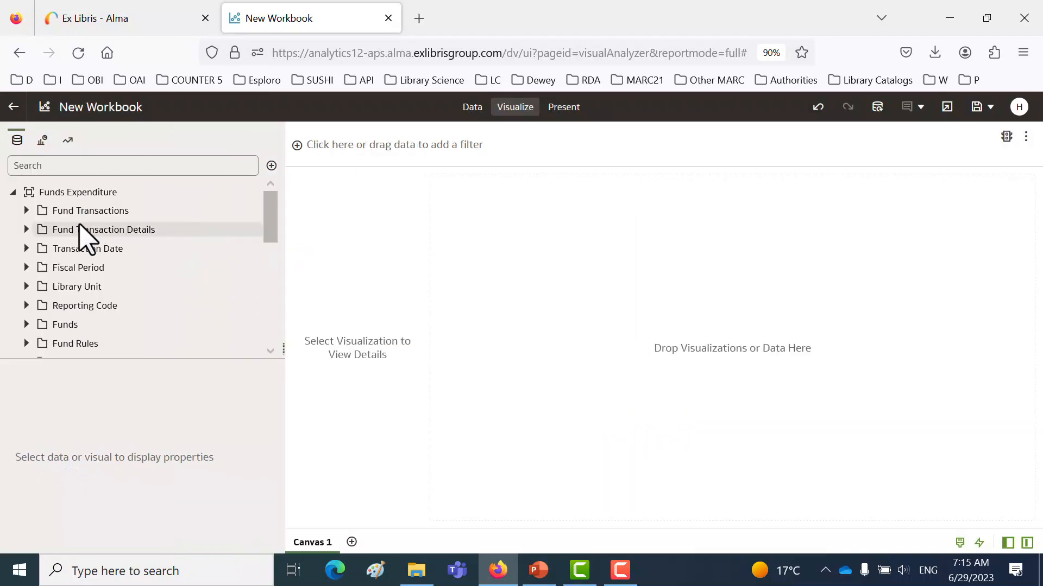
{"action": "left_click", "coordinate": [26, 211]}
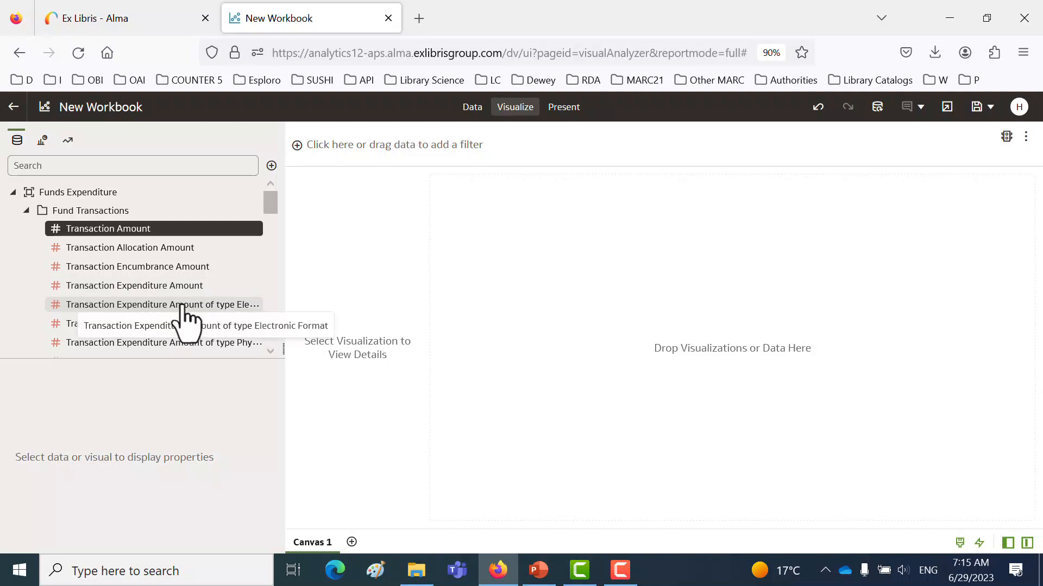
{"action": "left_click_drag", "start_coordinate": [182, 307], "coordinate": [661, 288]}
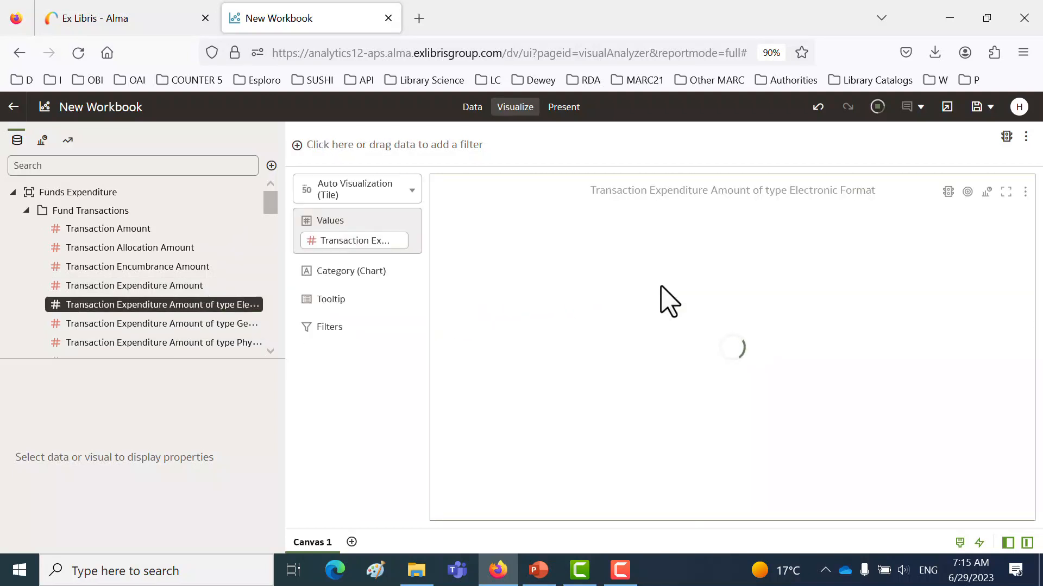
{"action": "left_click", "coordinate": [413, 193]}
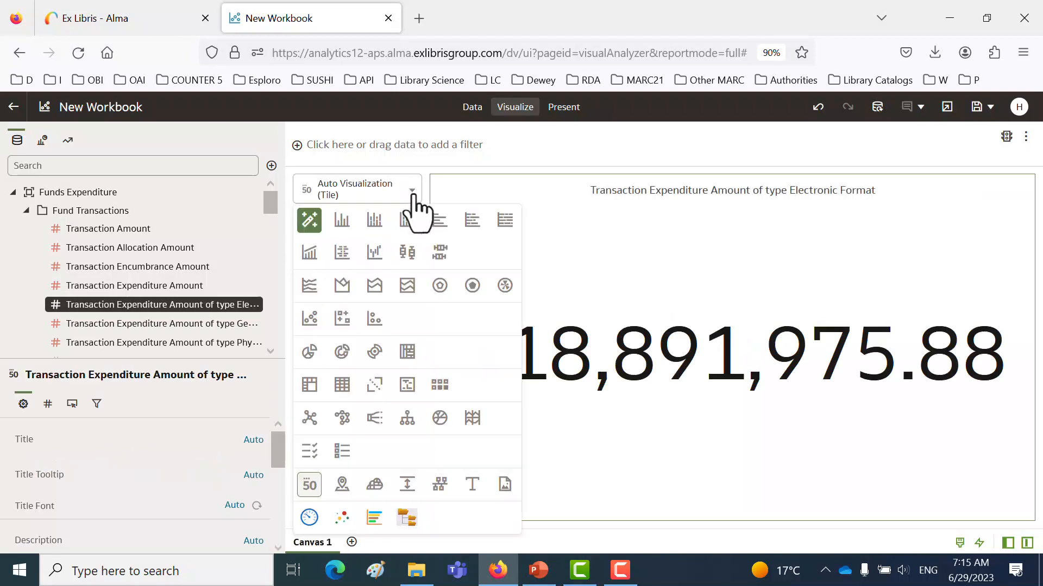
{"action": "left_click", "coordinate": [342, 385]}
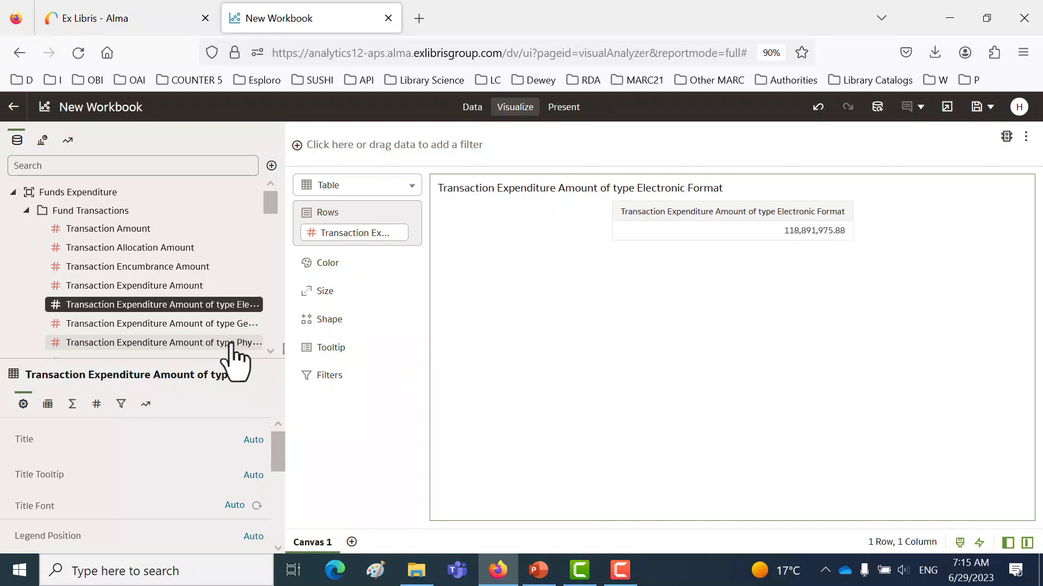
{"action": "left_click_drag", "start_coordinate": [234, 343], "coordinate": [366, 220]}
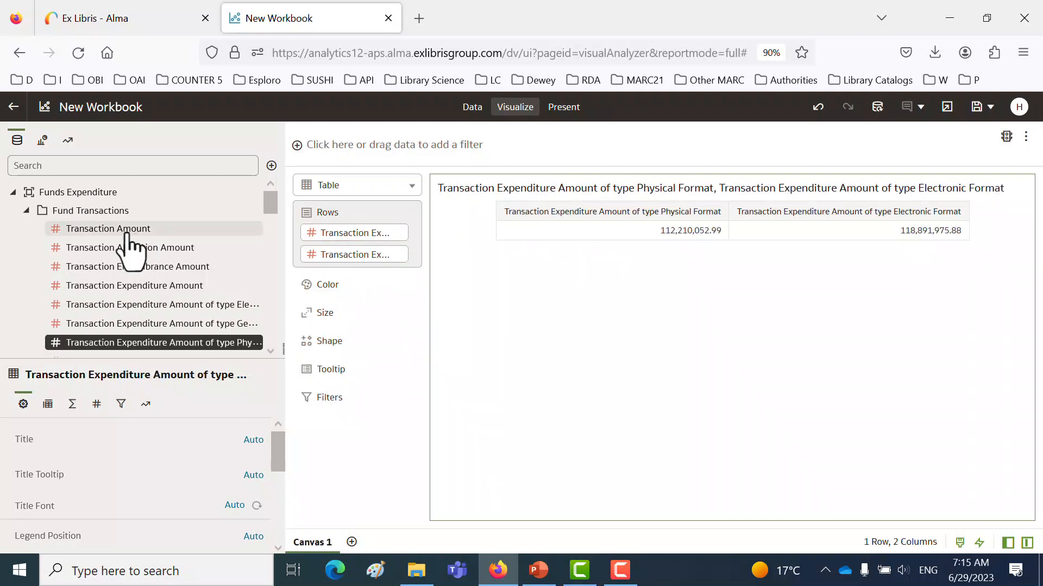
- Add, validate and apply a workbook expression filter reading year(Transaction Date) = year(current_date)
{"action": "left_click", "coordinate": [26, 211]}
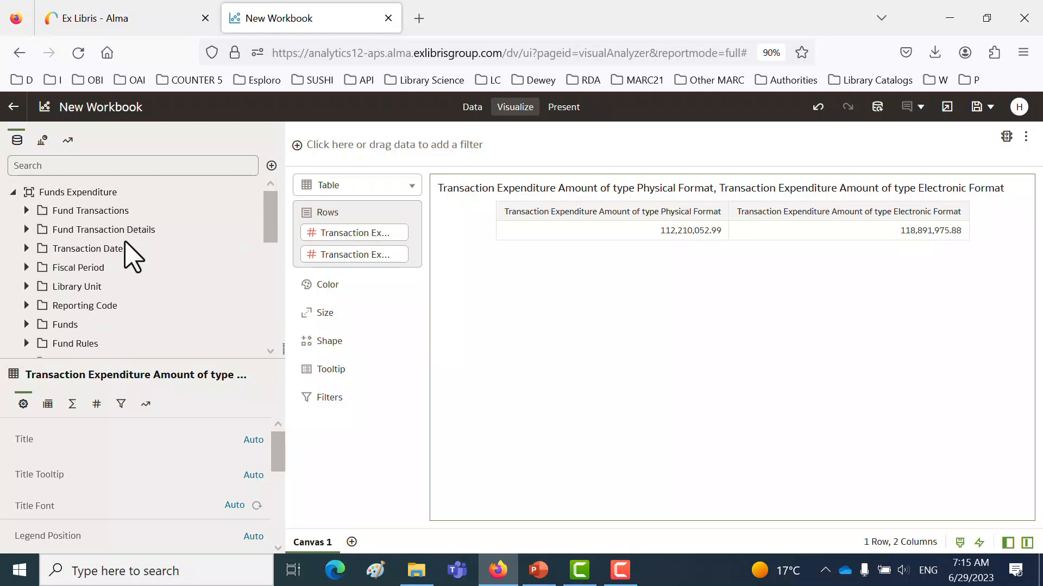
{"action": "left_click", "coordinate": [26, 248]}
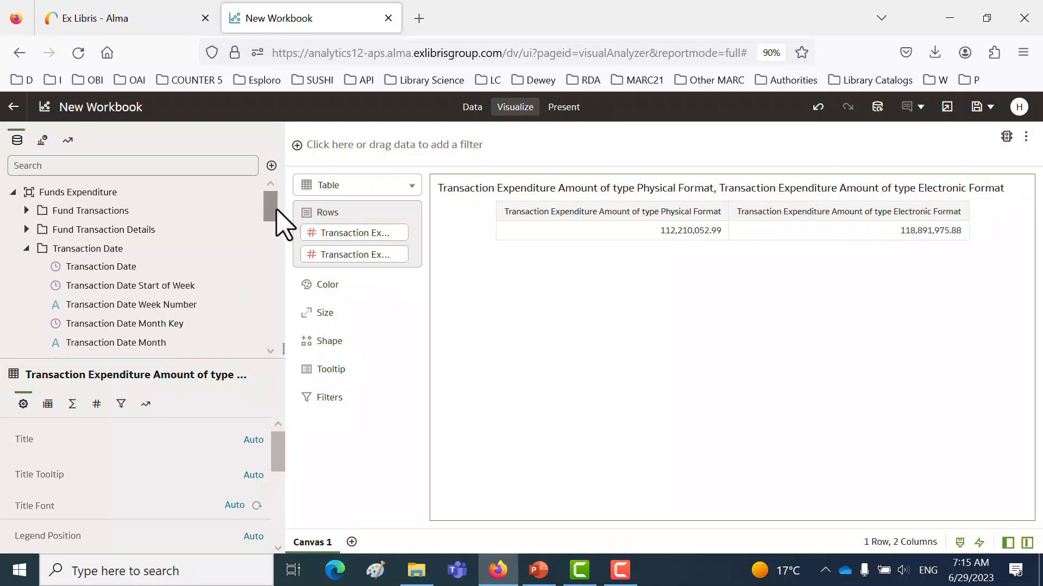
{"action": "scroll", "coordinate": [274, 215], "scroll_direction": "down", "scroll_amount": 2}
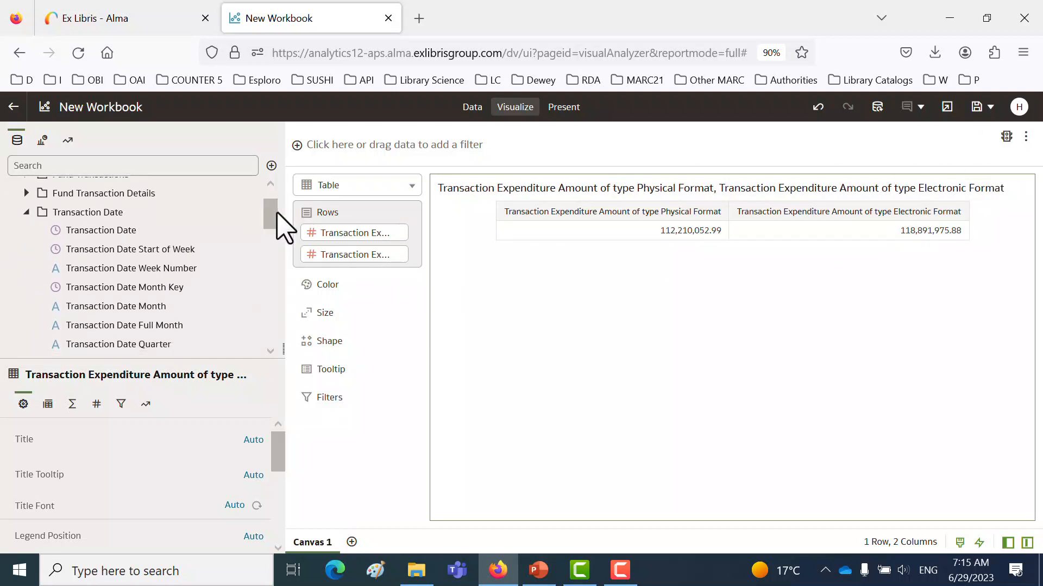
{"action": "left_click", "coordinate": [979, 136]}
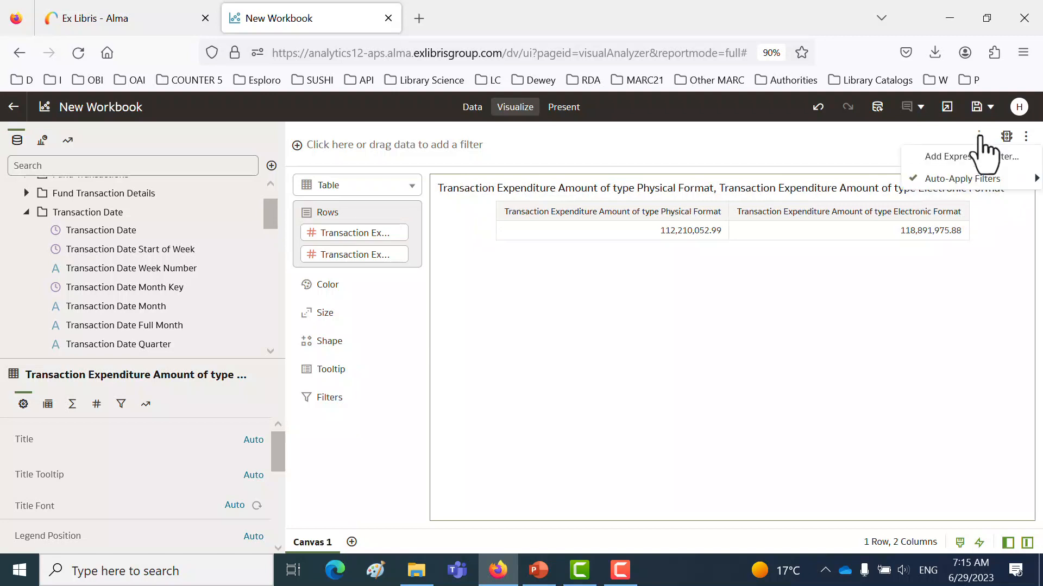
{"action": "left_click", "coordinate": [972, 157]}
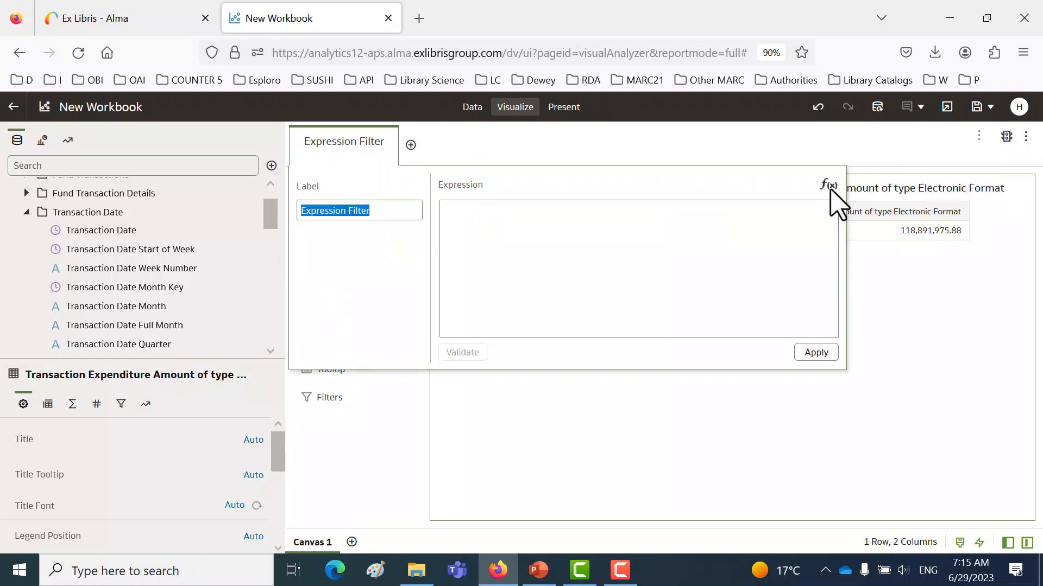
{"action": "left_click", "coordinate": [507, 223]}
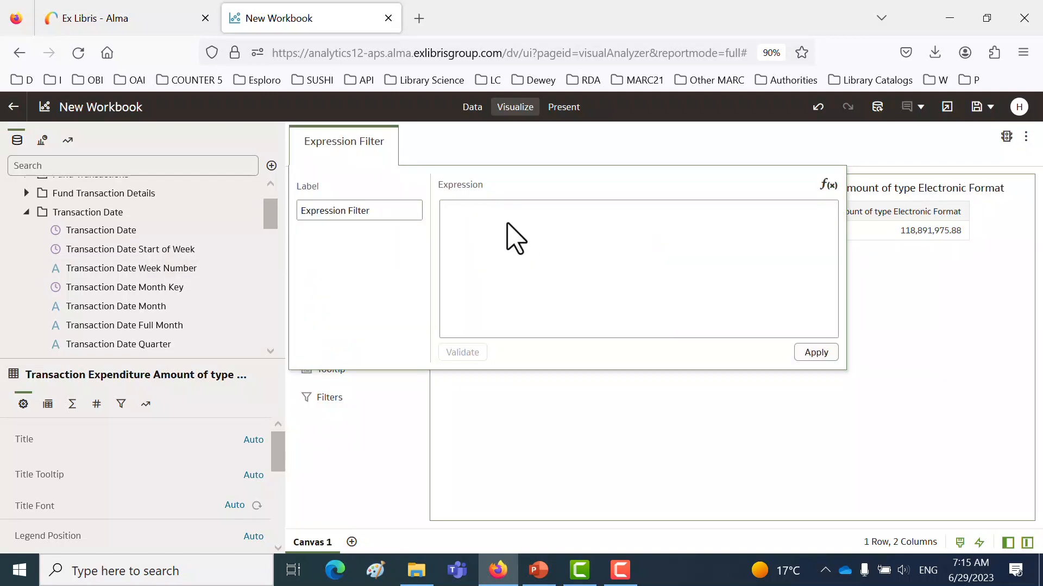
{"action": "type", "text": "year("}
{"action": "left_click_drag", "start_coordinate": [67, 230], "coordinate": [494, 226]}
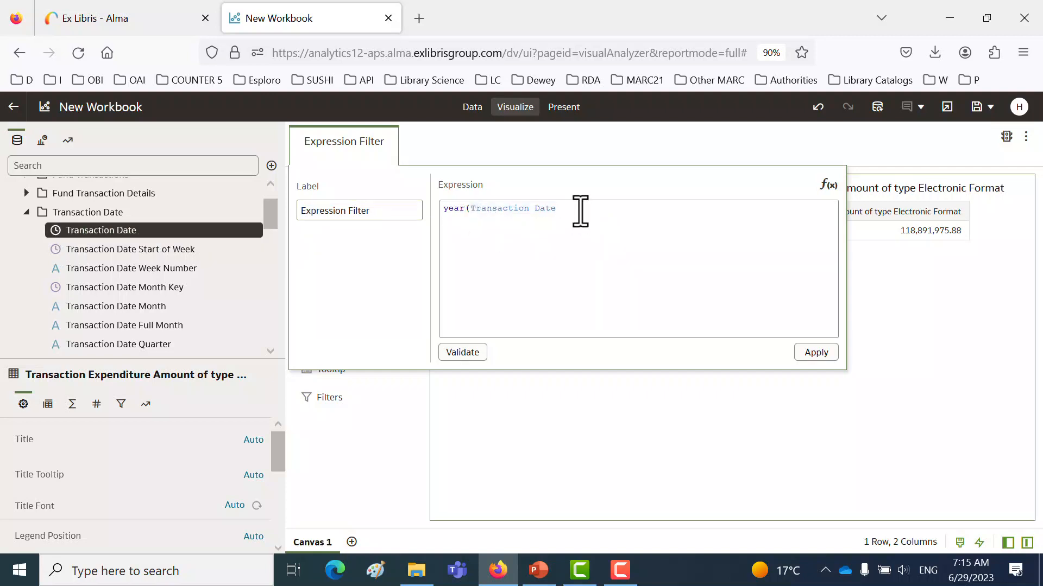
{"action": "type", "text": ") = year(current_date)"}
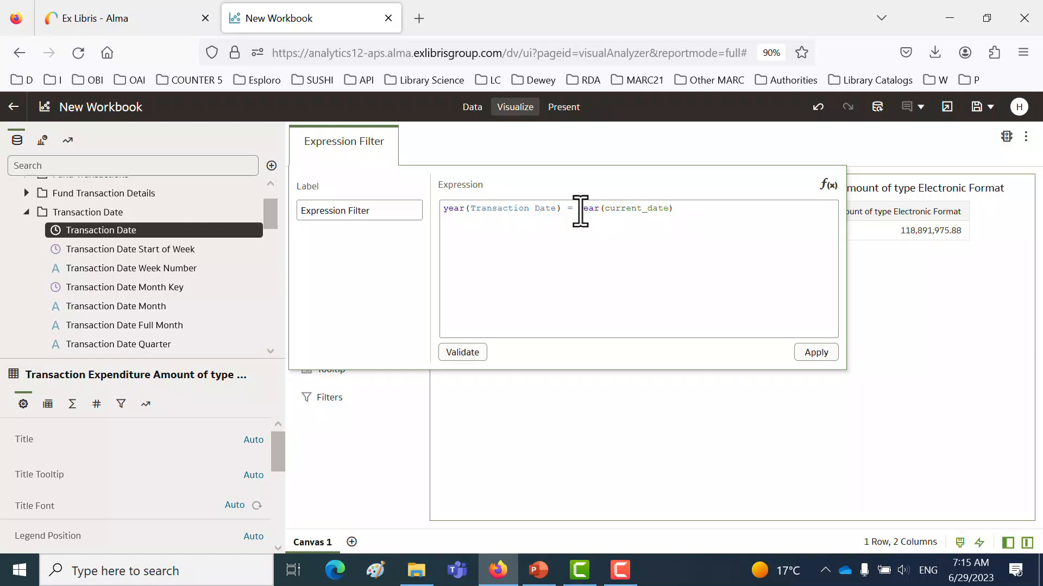
{"action": "left_click", "coordinate": [462, 353]}
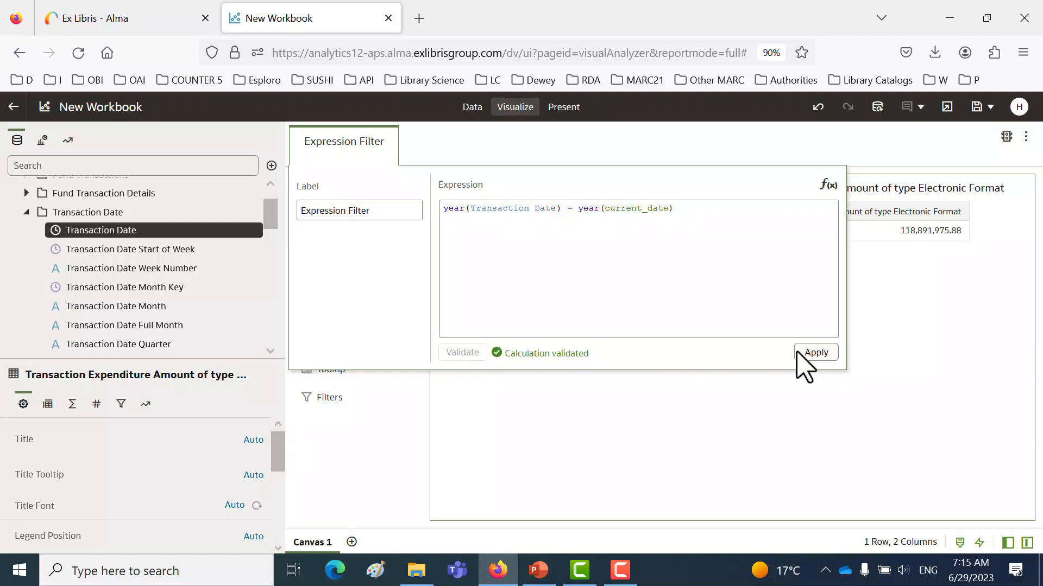
{"action": "left_click", "coordinate": [824, 353]}
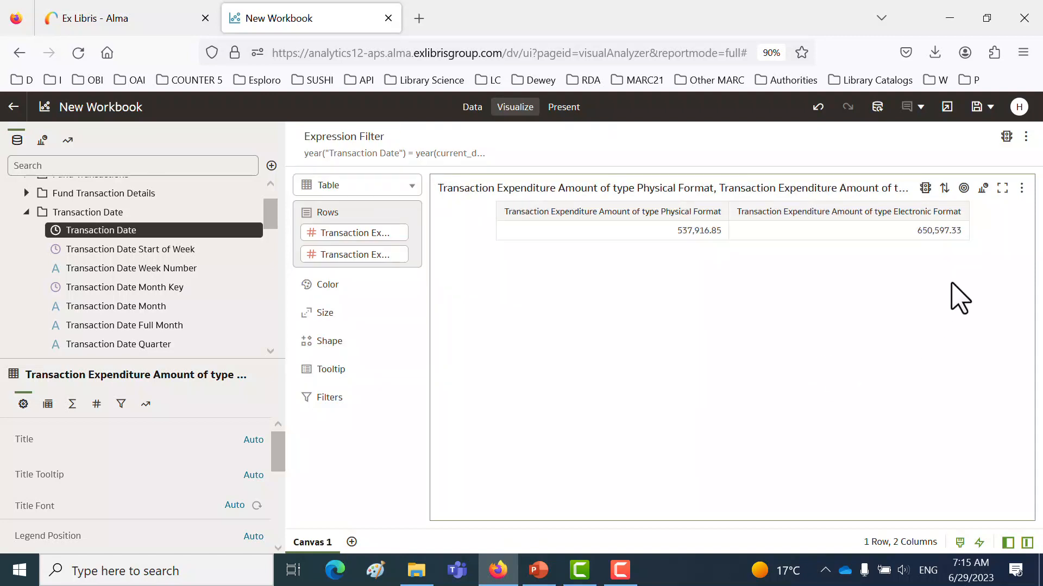
- Change the table to a pie chart and move the Electronic Format measure from Color to Values (Slice)
{"action": "left_click", "coordinate": [983, 190]}
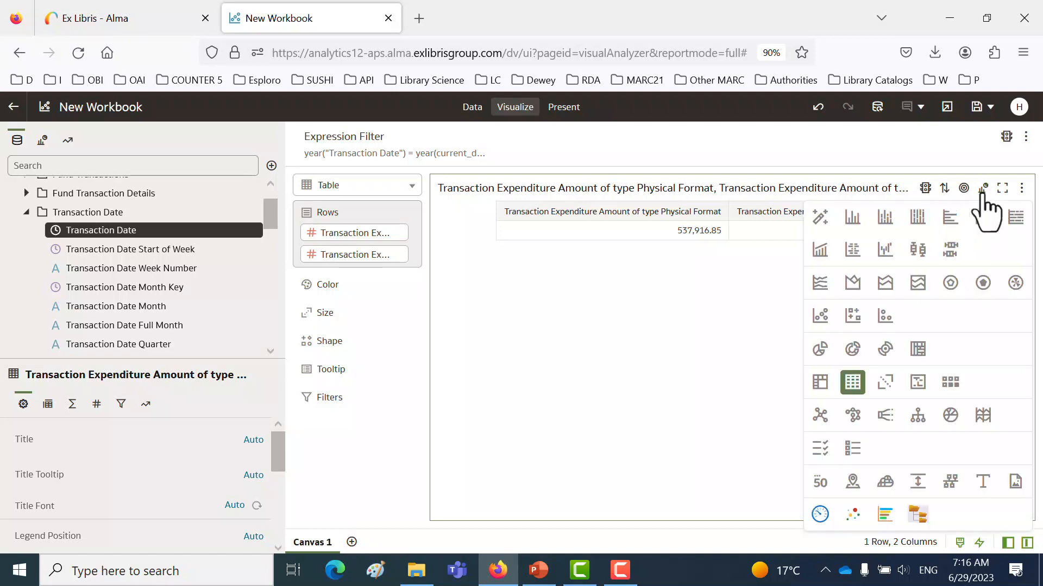
{"action": "left_click", "coordinate": [821, 349]}
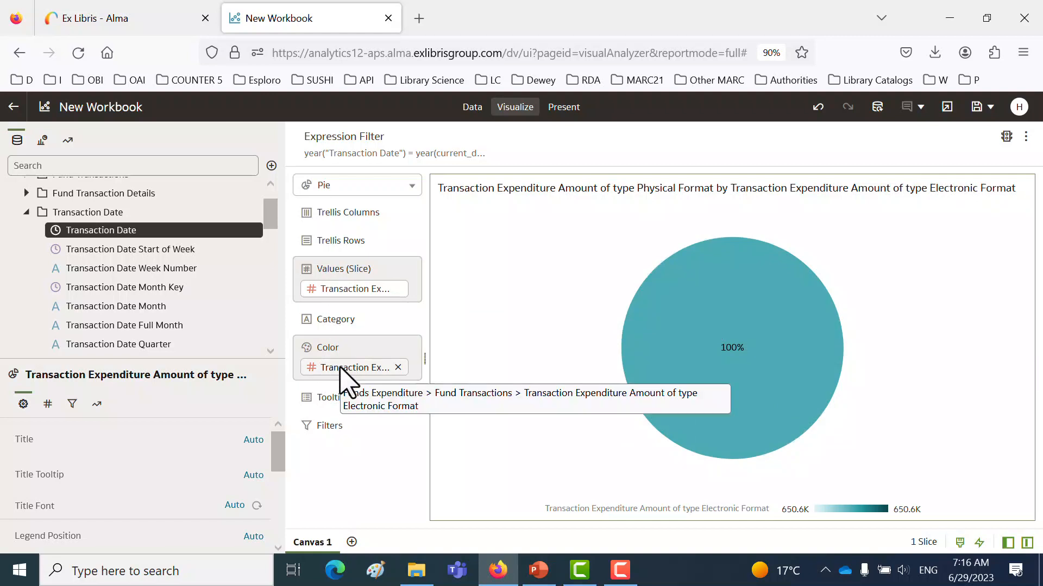
{"action": "left_click_drag", "start_coordinate": [341, 370], "coordinate": [343, 278]}
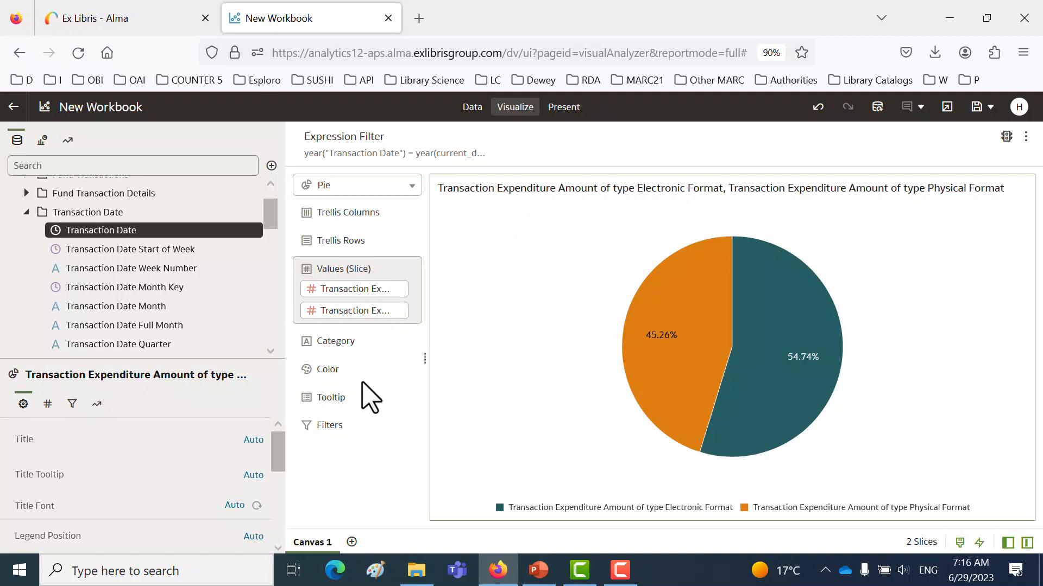
- Assign the bright green colour #5cd21a to the pie's Electronic Format expenditure series
{"action": "left_click", "coordinate": [402, 368]}
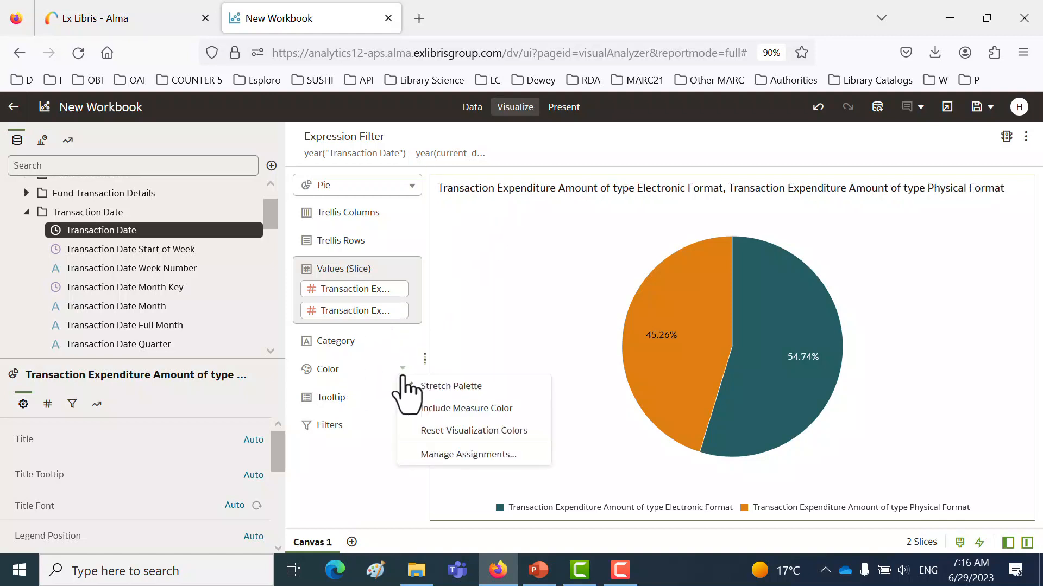
{"action": "left_click", "coordinate": [431, 456]}
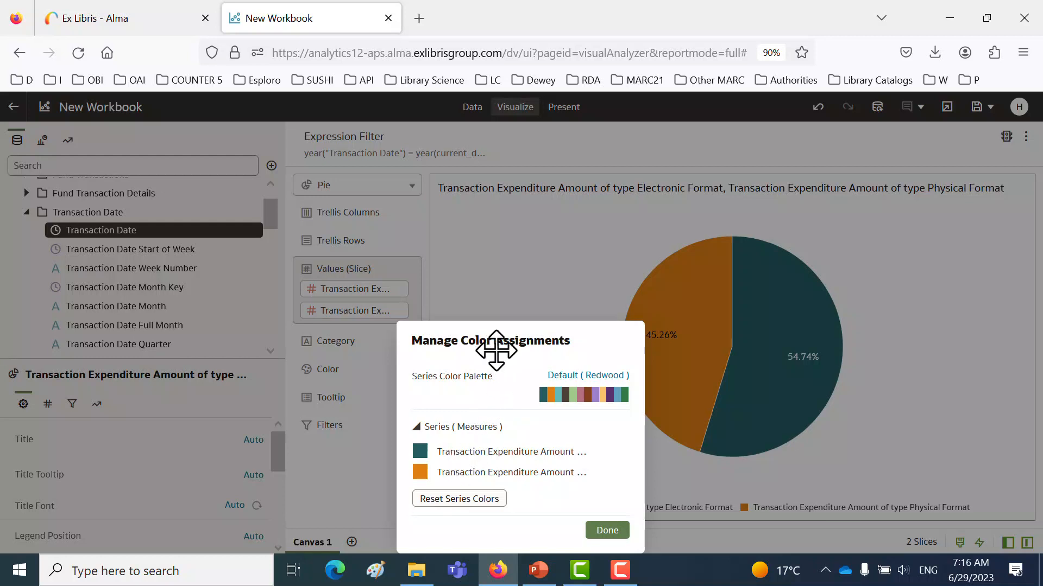
{"action": "left_click", "coordinate": [420, 452]}
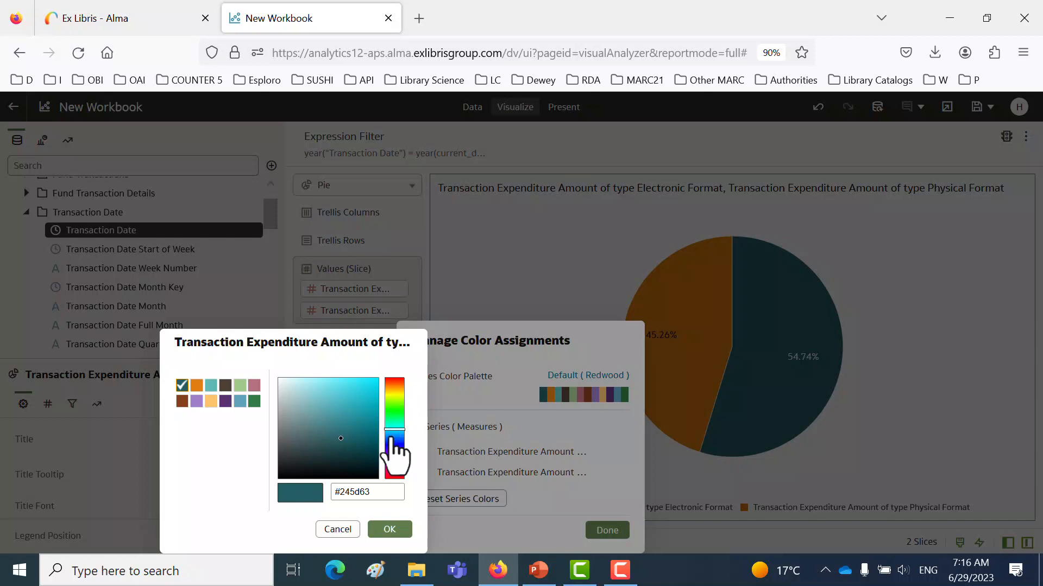
{"action": "left_click", "coordinate": [393, 405]}
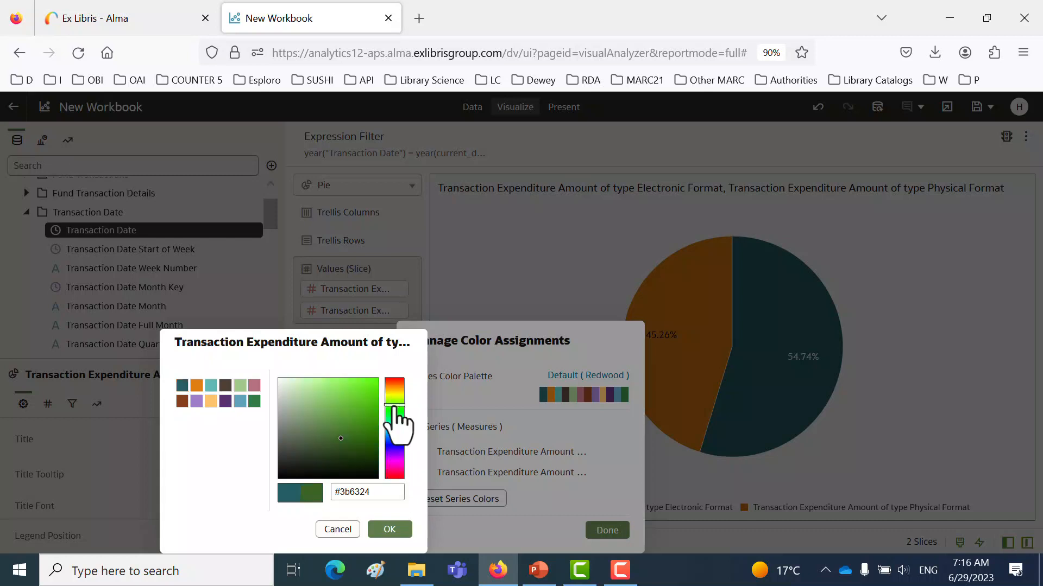
{"action": "left_click", "coordinate": [365, 395]}
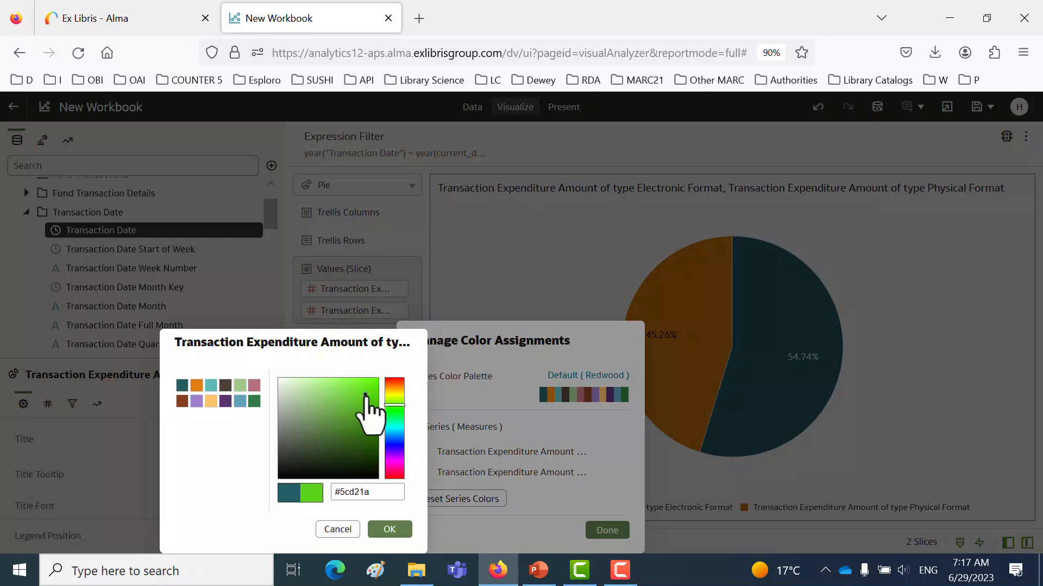
{"action": "left_click", "coordinate": [389, 532]}
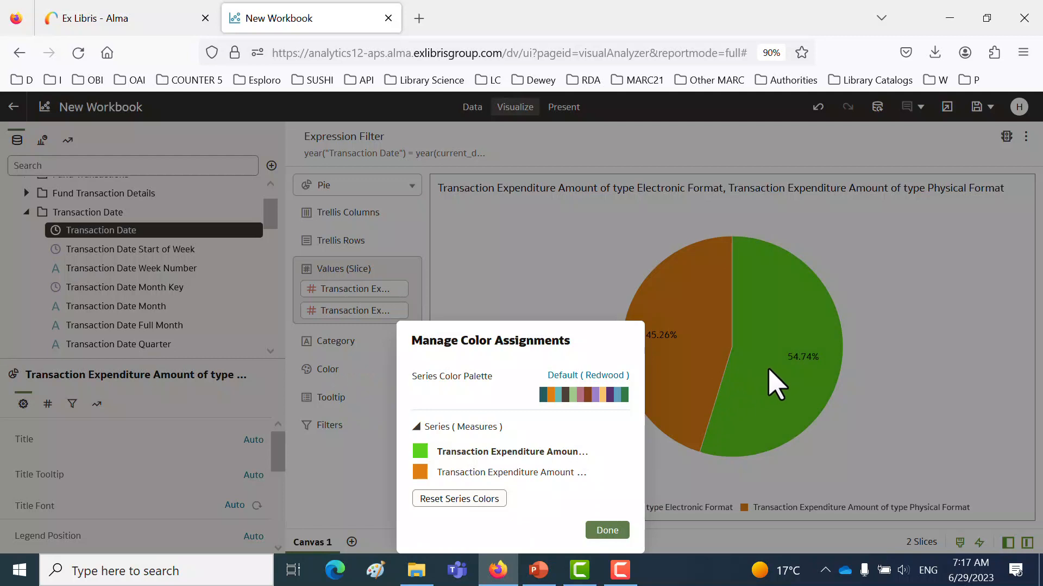
- Assign the crimson colour #c11340 to the Physical Format expenditure series and finish the color assignments
{"action": "left_click", "coordinate": [420, 472]}
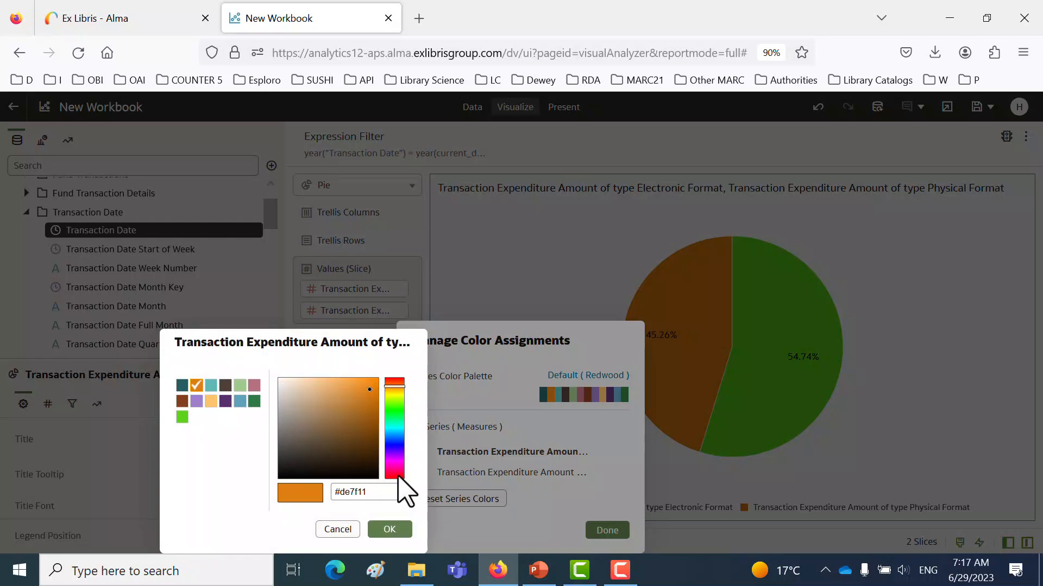
{"action": "left_click", "coordinate": [394, 474]}
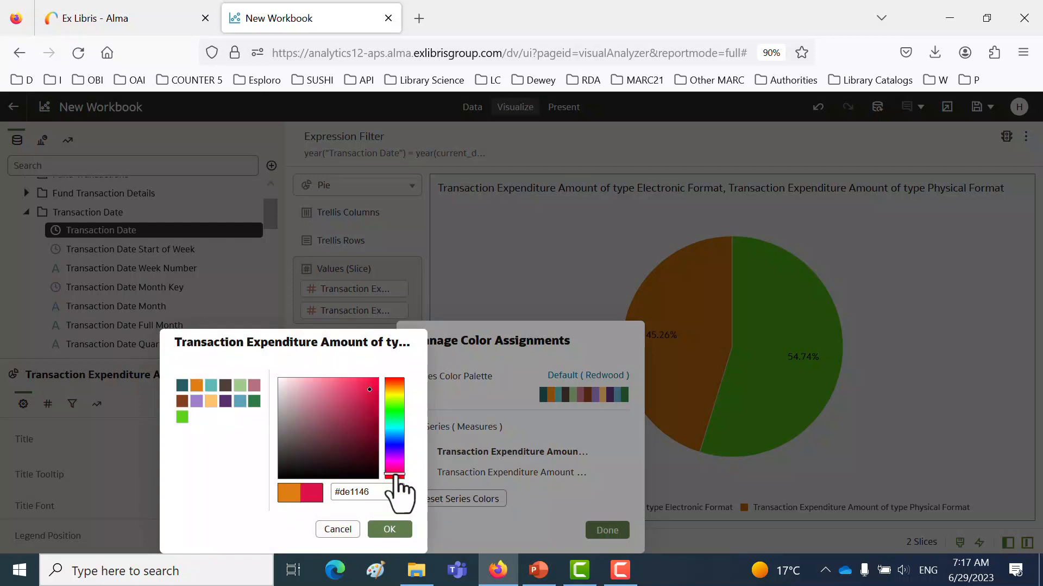
{"action": "left_click", "coordinate": [368, 401]}
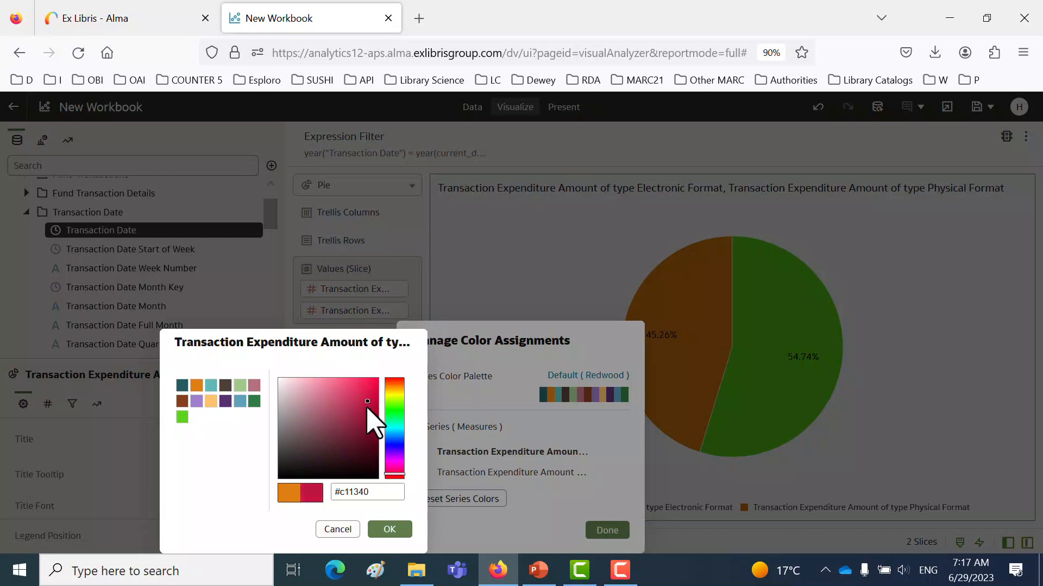
{"action": "left_click", "coordinate": [389, 531]}
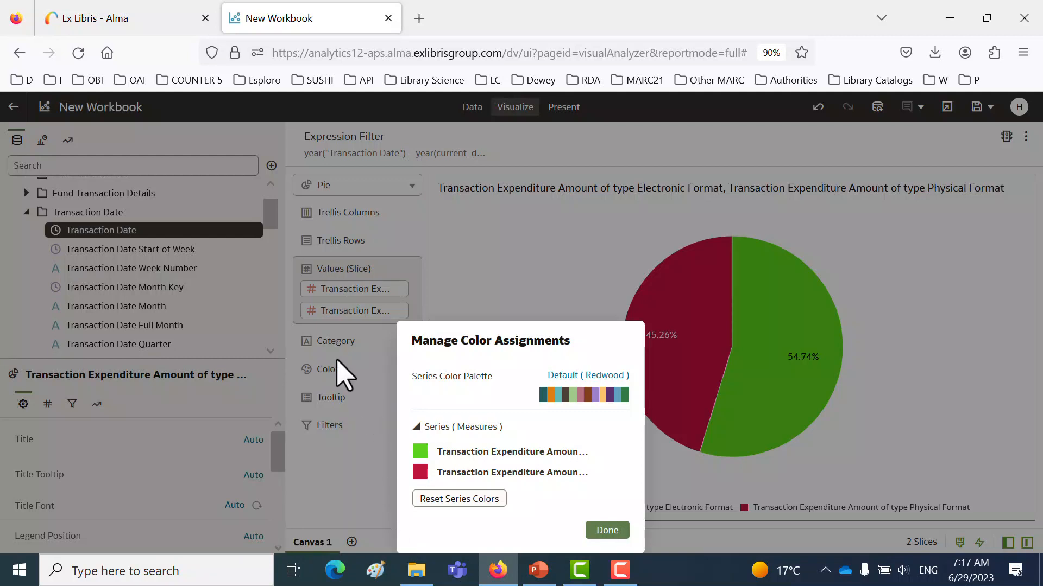
{"action": "left_click", "coordinate": [607, 531]}
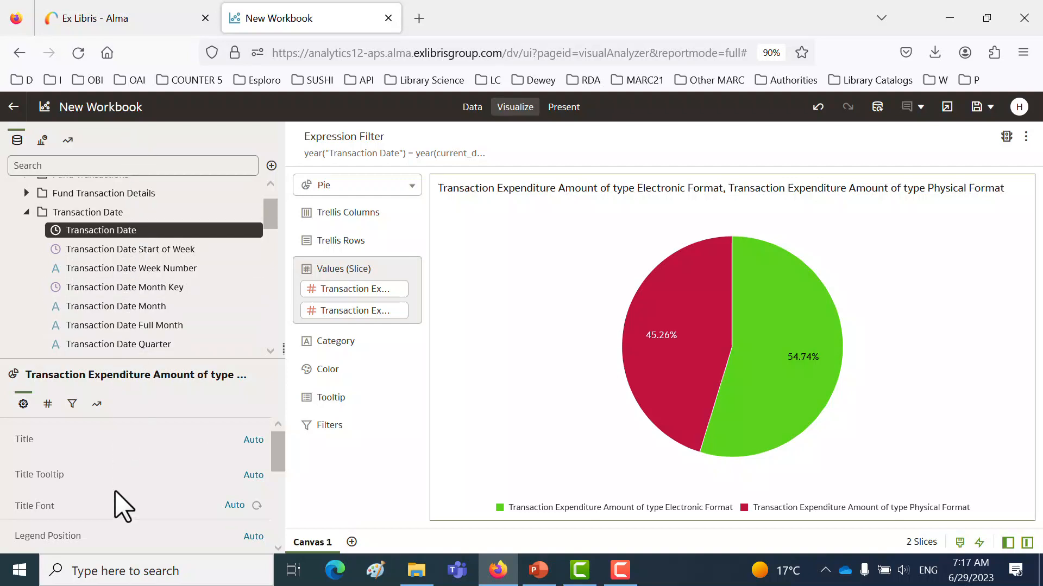
- Give the pie chart the custom title "comparison of physcial and electronic expenditures for current year"
{"action": "left_click_drag", "start_coordinate": [146, 363], "coordinate": [140, 268]}
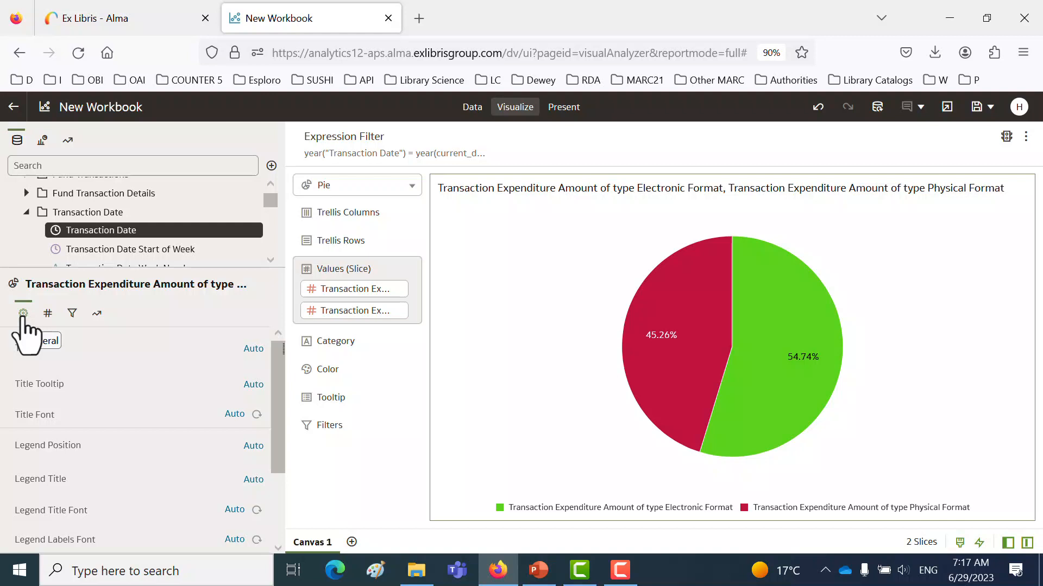
{"action": "left_click", "coordinate": [253, 349]}
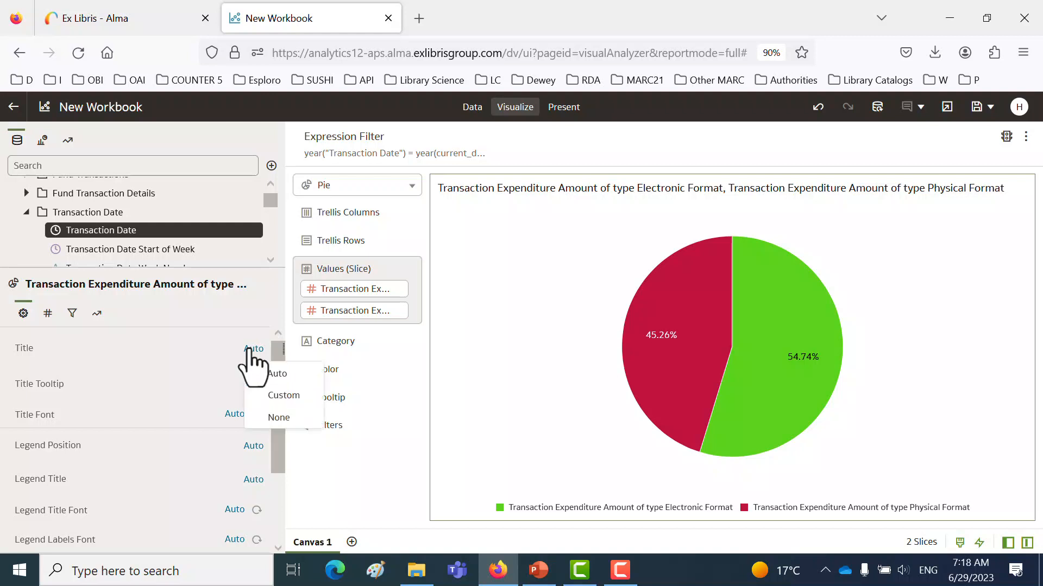
{"action": "left_click", "coordinate": [282, 396]}
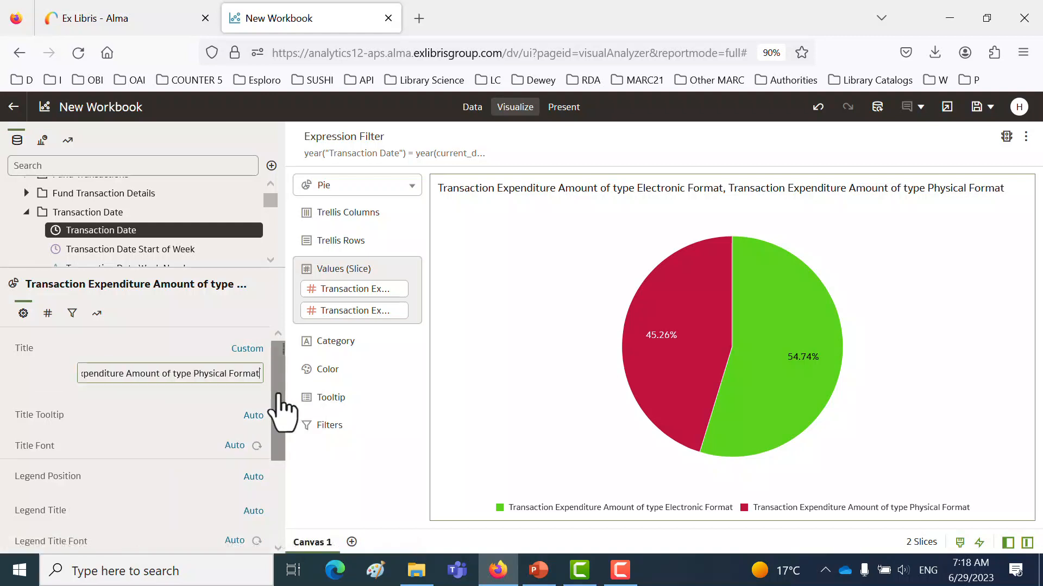
{"action": "triple_click", "coordinate": [163, 373]}
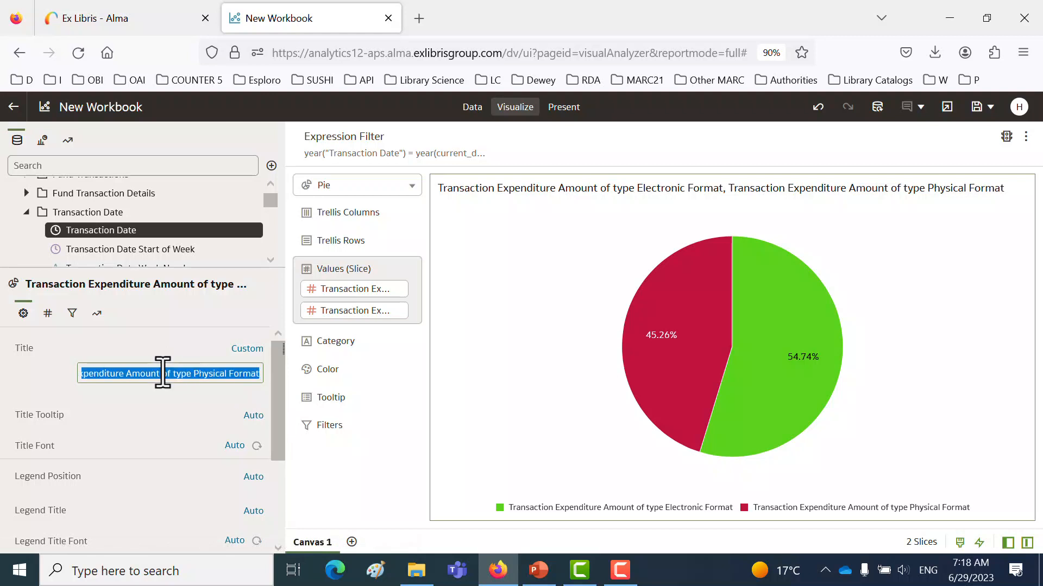
{"action": "type", "text": "compari"}
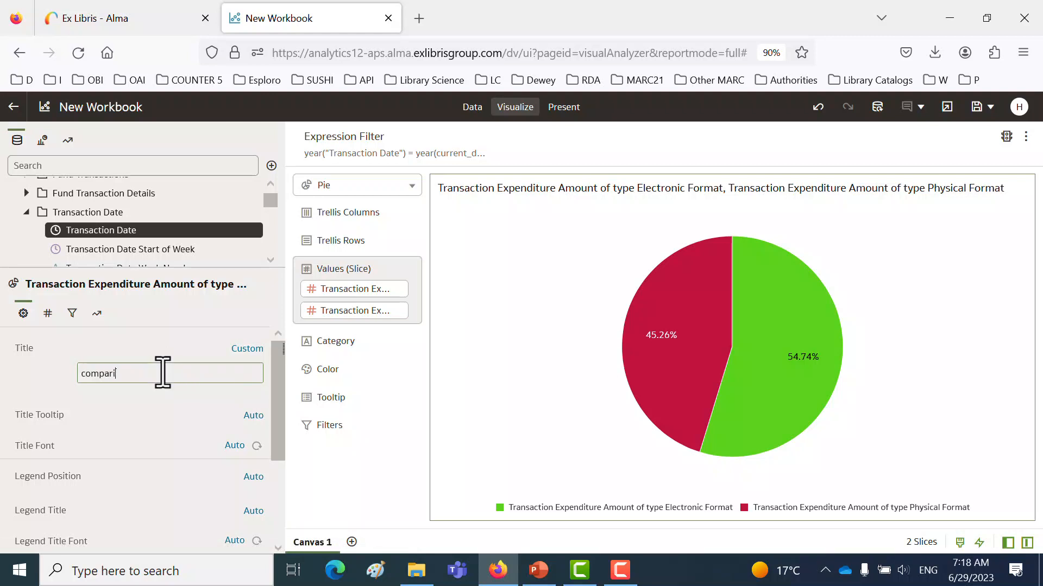
{"action": "type", "text": "son of physical and e"}
{"action": "type", "text": "lectronic e"}
{"action": "type", "text": "xpendi"}
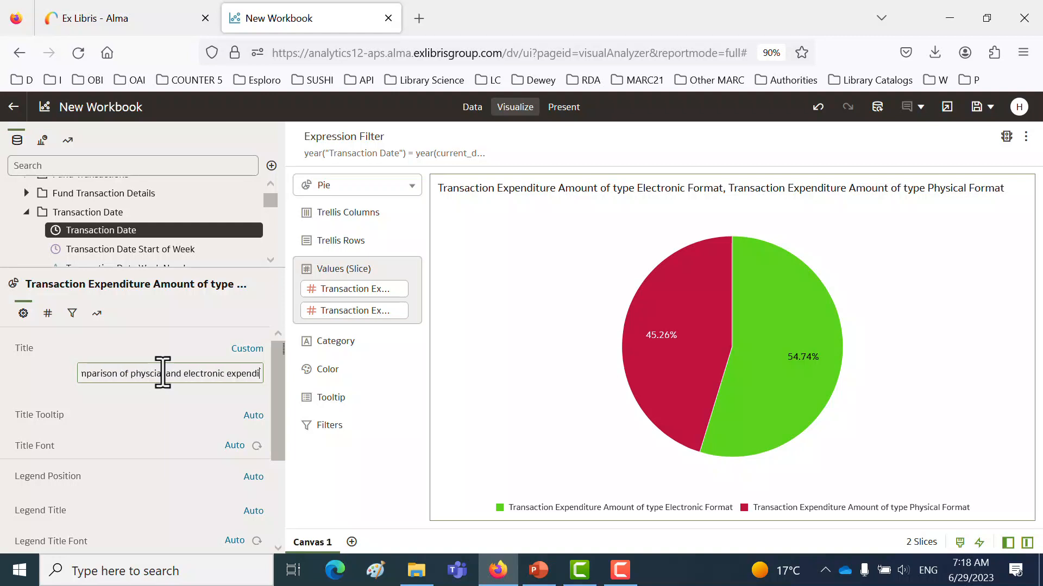
{"action": "type", "text": "tures for current"}
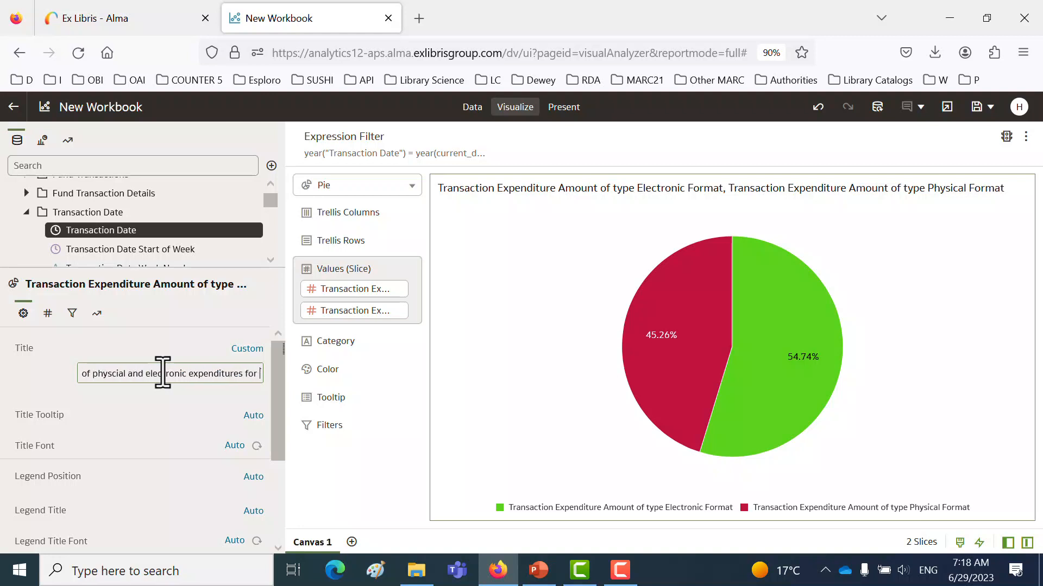
{"action": "type", "text": "rrent year"}
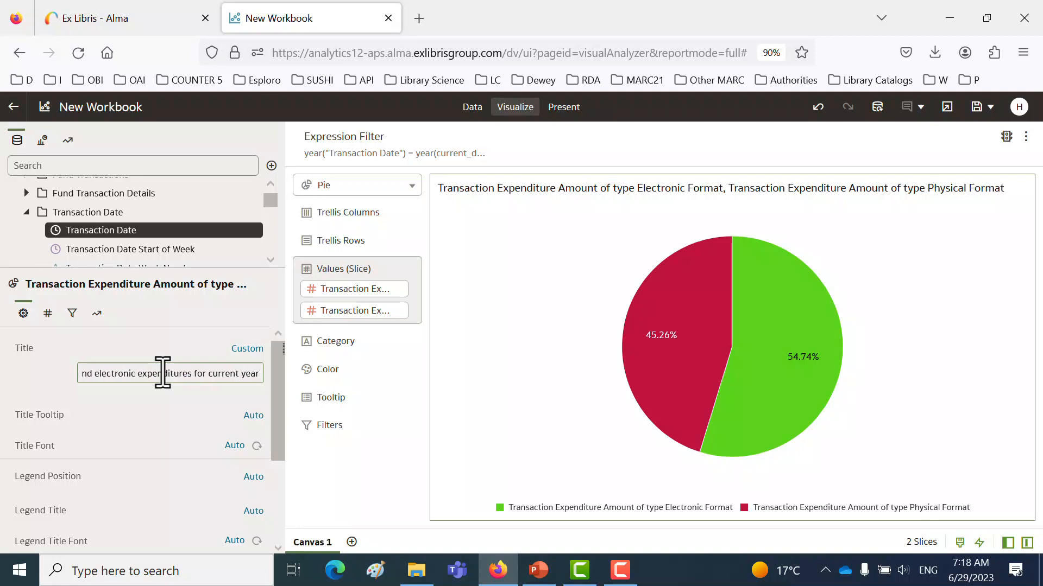
- Capitalize the first letter of the custom chart title, making it "Comparison", and apply the title
{"action": "key", "text": "Home"}
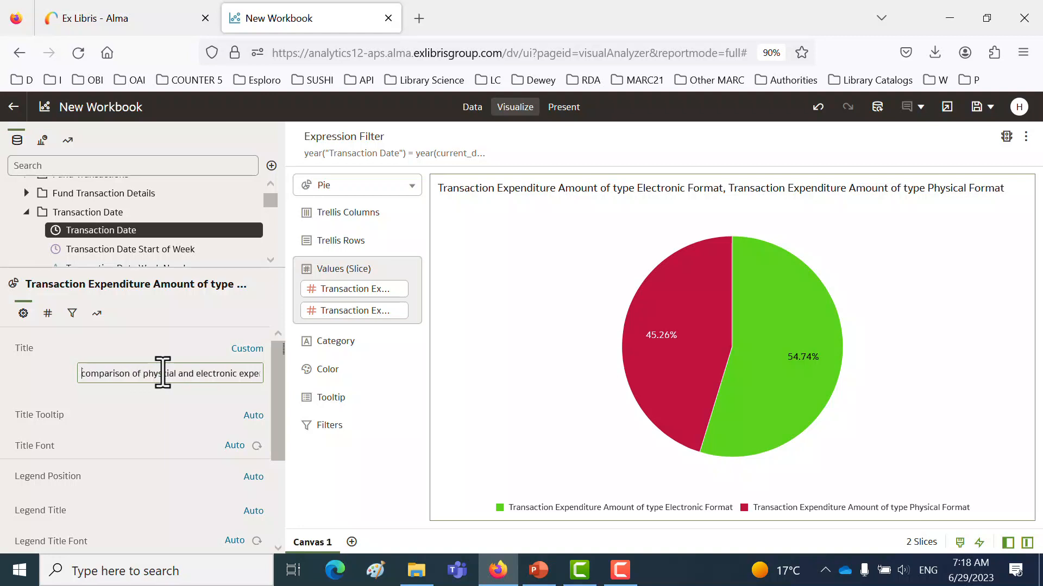
{"action": "key", "text": "Delete"}
{"action": "type", "text": "C"}
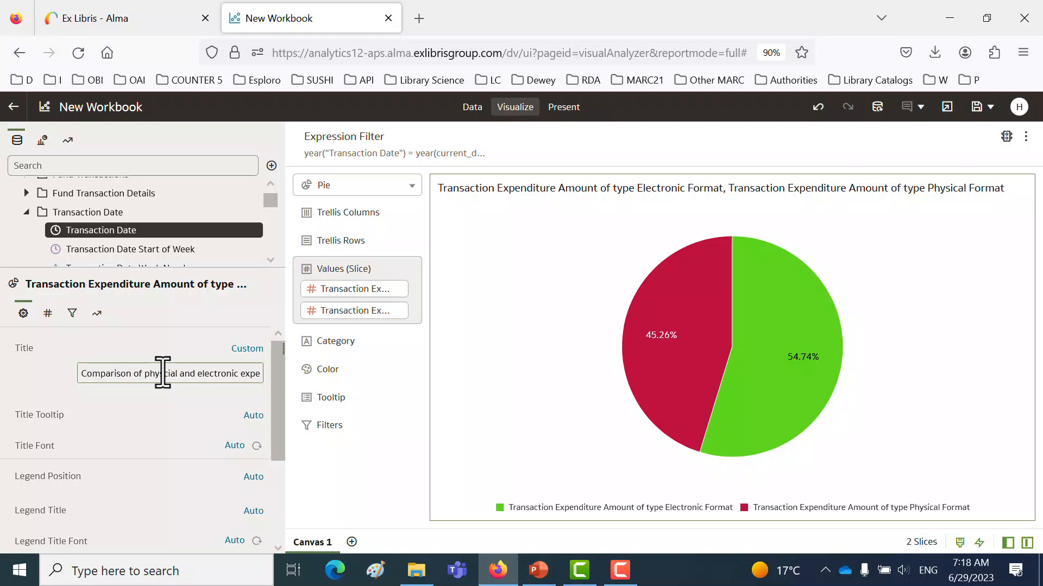
{"action": "key", "text": "Return"}
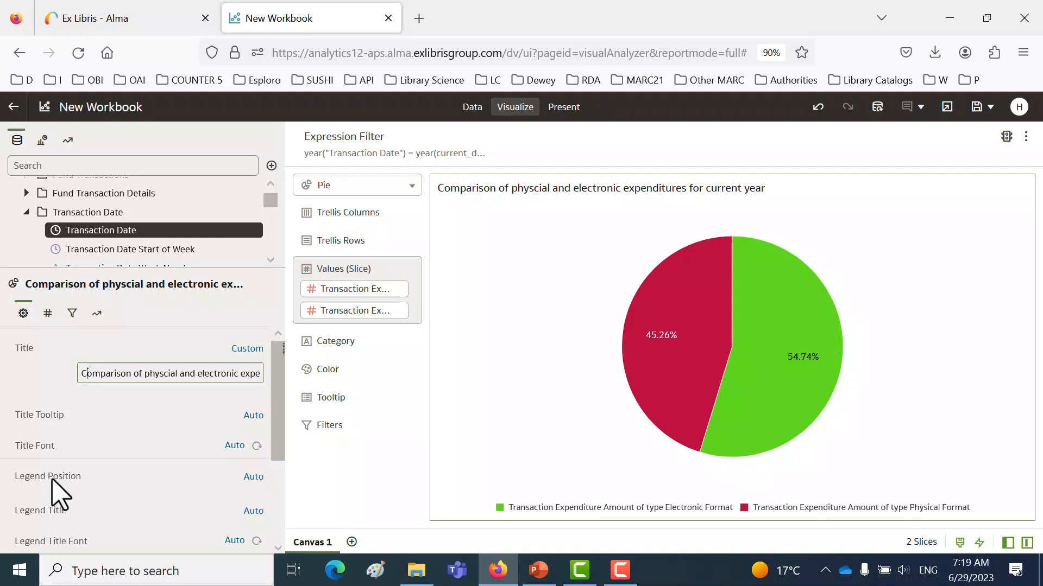
- Try the legend position Right for the pie chart, and set it to Top instead
{"action": "left_click", "coordinate": [253, 478]}
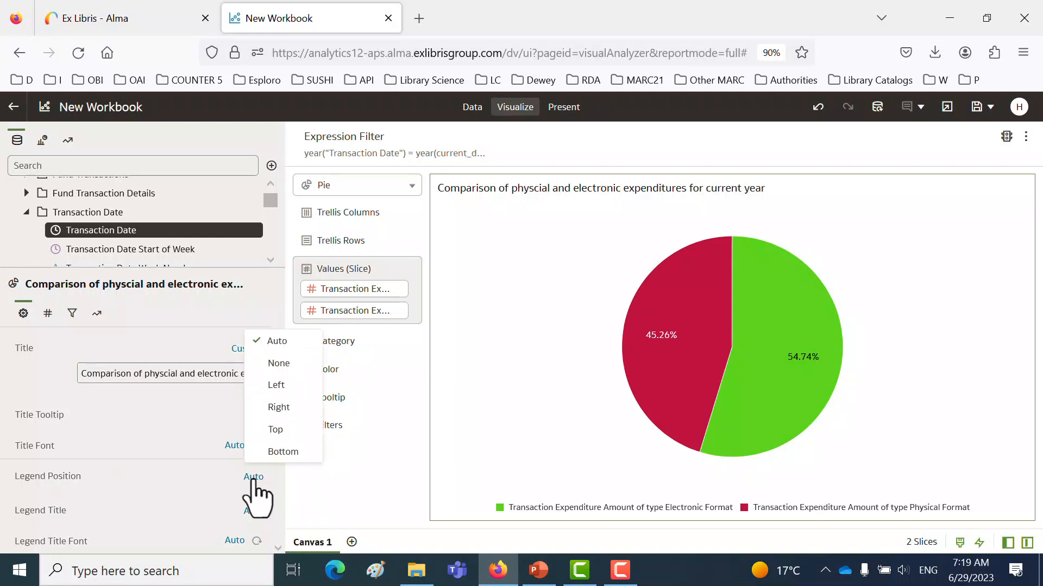
{"action": "left_click", "coordinate": [277, 407]}
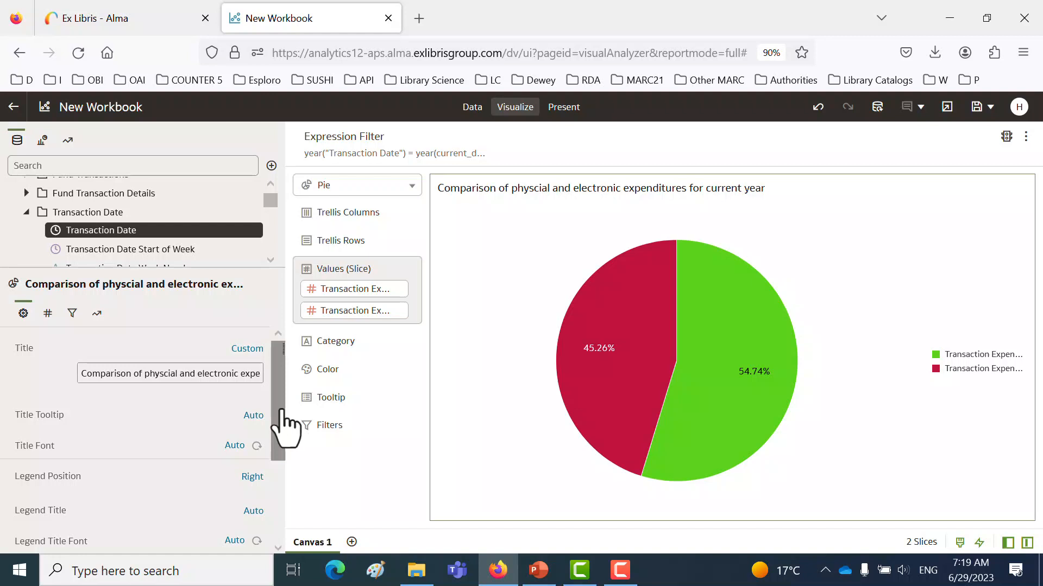
{"action": "left_click", "coordinate": [256, 481]}
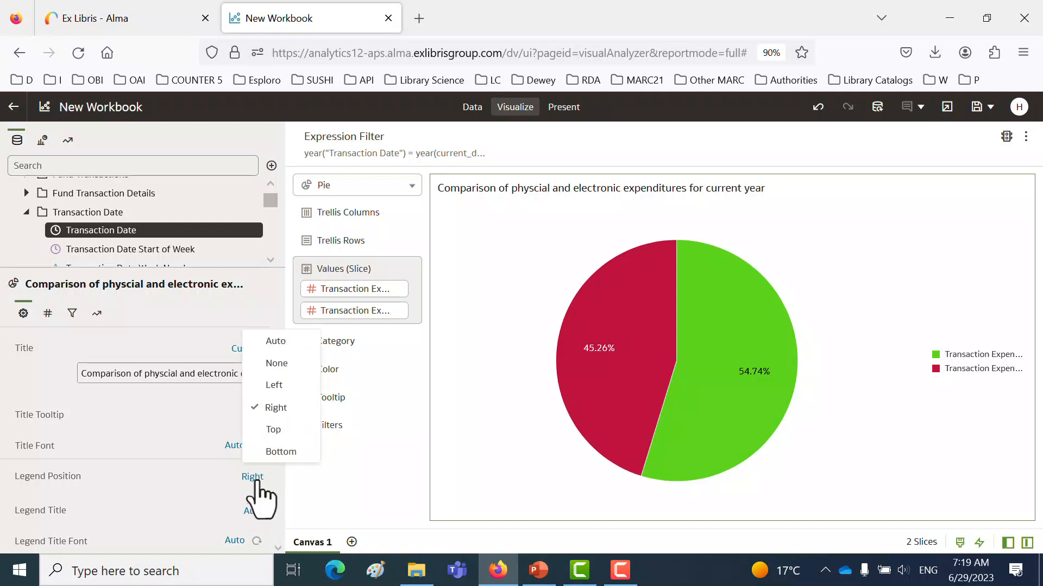
{"action": "left_click", "coordinate": [274, 430]}
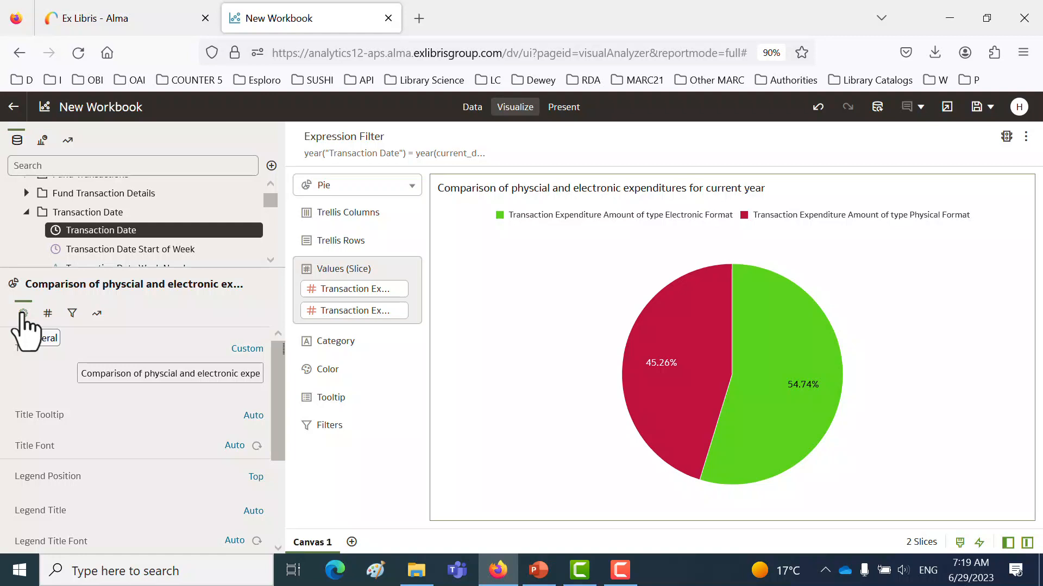
- Give the chart a custom background with the yellow fill colour #d9dd34
{"action": "scroll", "coordinate": [94, 418], "scroll_direction": "down", "scroll_amount": 3}
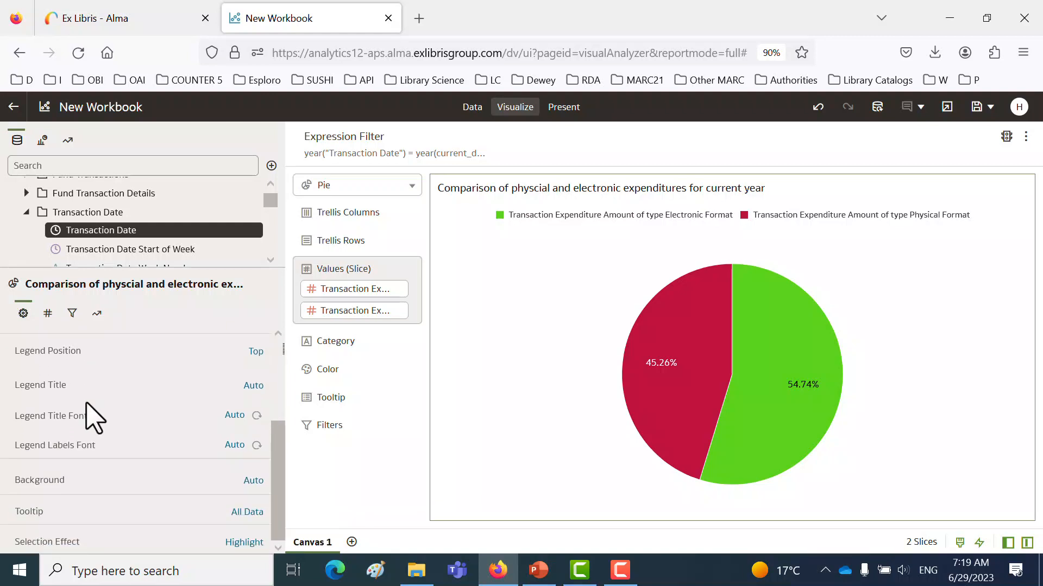
{"action": "left_click", "coordinate": [251, 482]}
{"action": "left_click", "coordinate": [283, 530]}
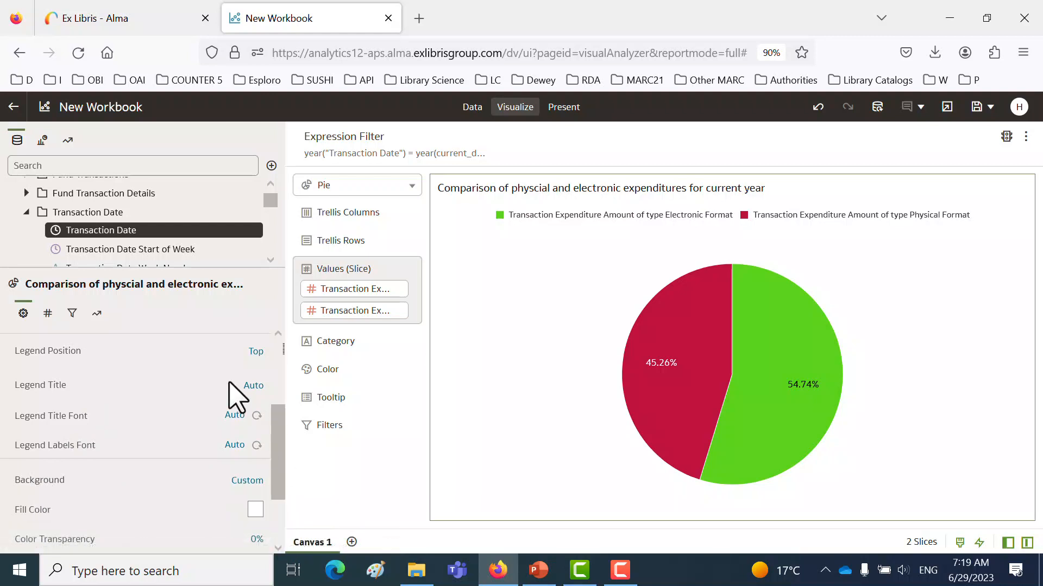
{"action": "left_click", "coordinate": [255, 510]}
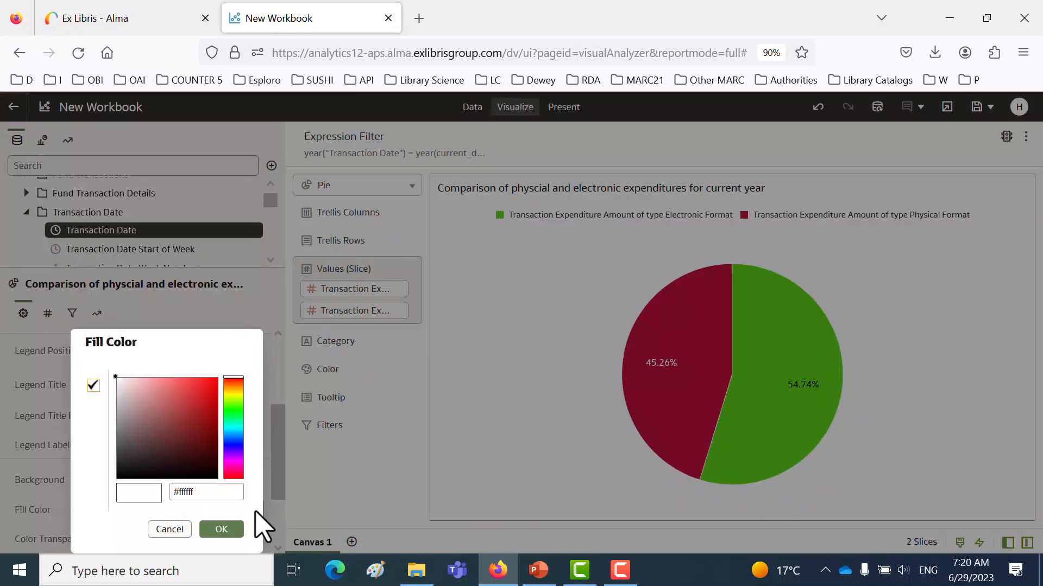
{"action": "left_click", "coordinate": [233, 395]}
{"action": "left_click", "coordinate": [192, 390]}
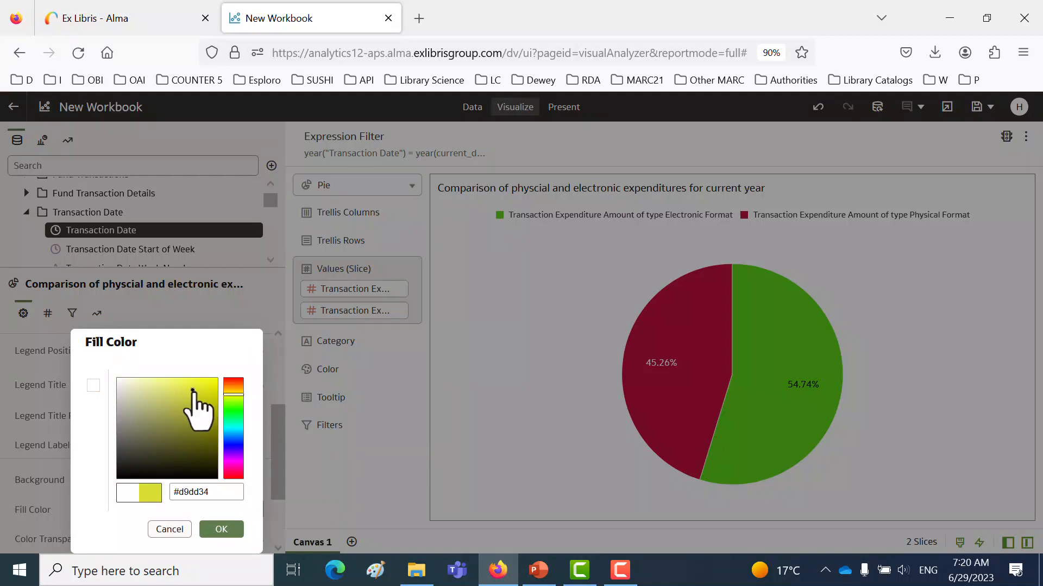
{"action": "left_click", "coordinate": [220, 530]}
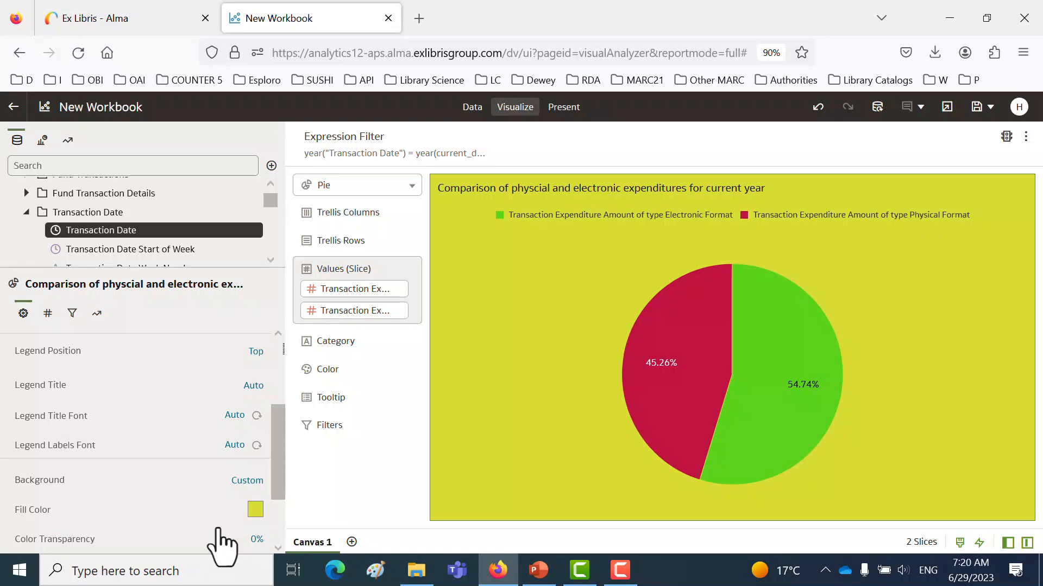
- Preview how both pie slices are highlighted and set the chart's selection effect to Explode
{"action": "mouse_move", "coordinate": [697, 400]}
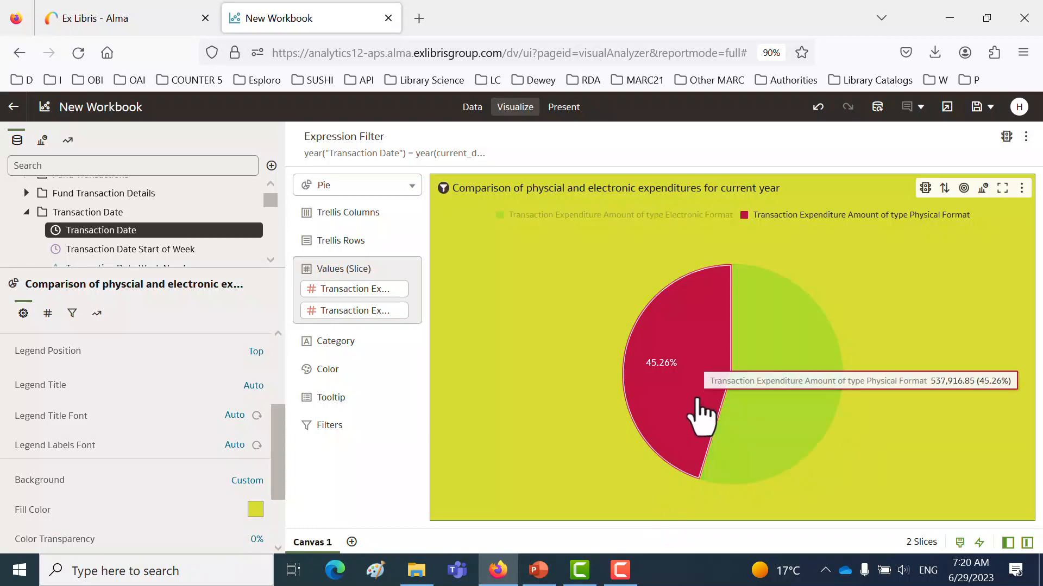
{"action": "mouse_move", "coordinate": [772, 415]}
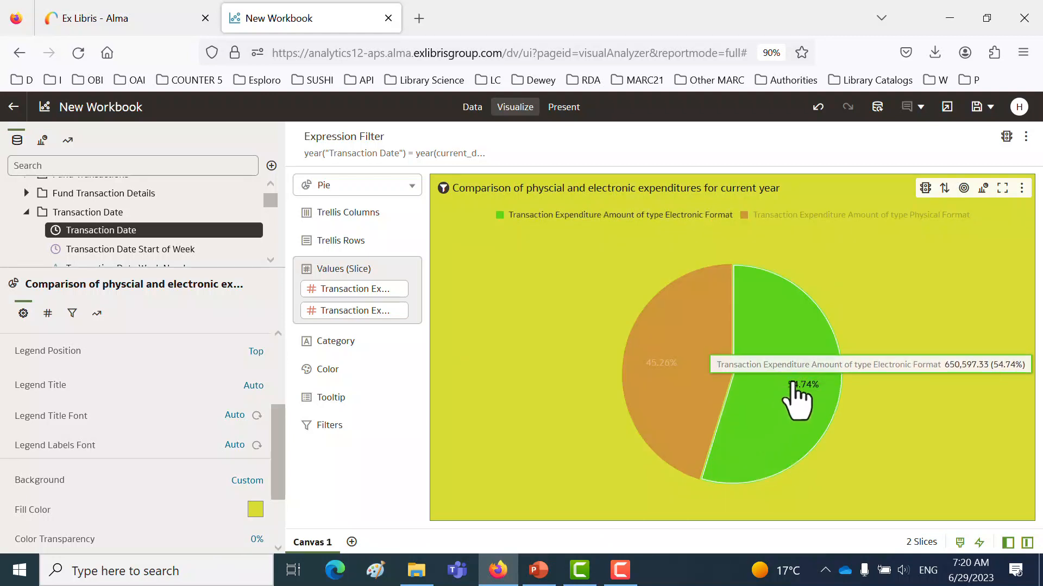
{"action": "mouse_move", "coordinate": [671, 388]}
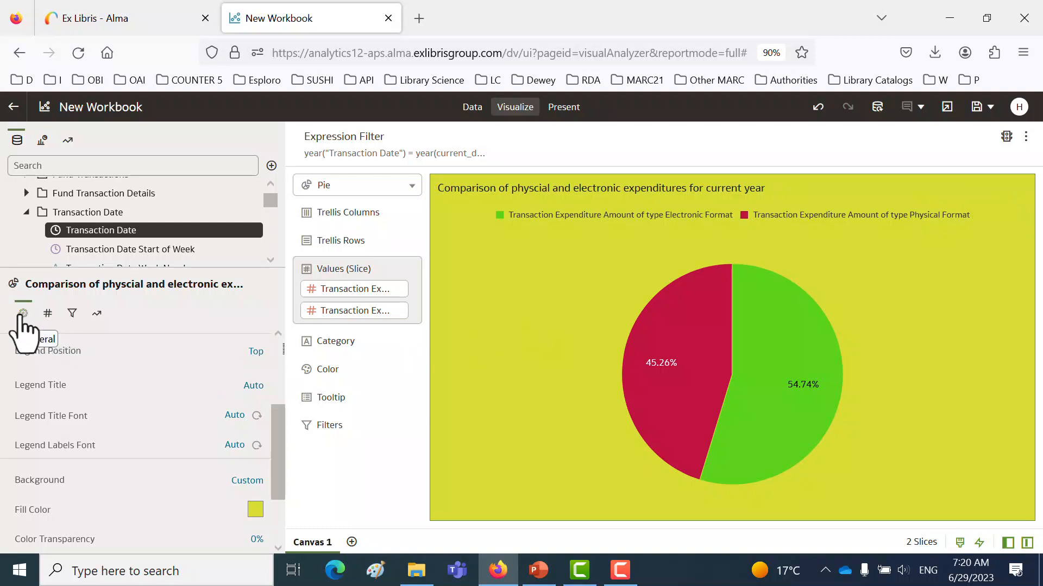
{"action": "scroll", "coordinate": [108, 373], "scroll_direction": "down", "scroll_amount": 2}
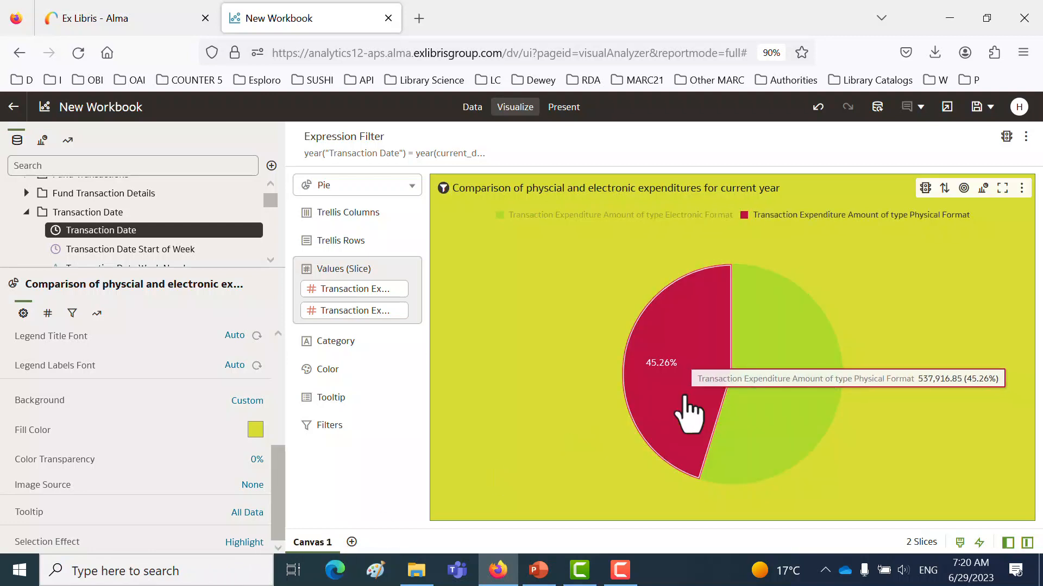
{"action": "left_click", "coordinate": [247, 542]}
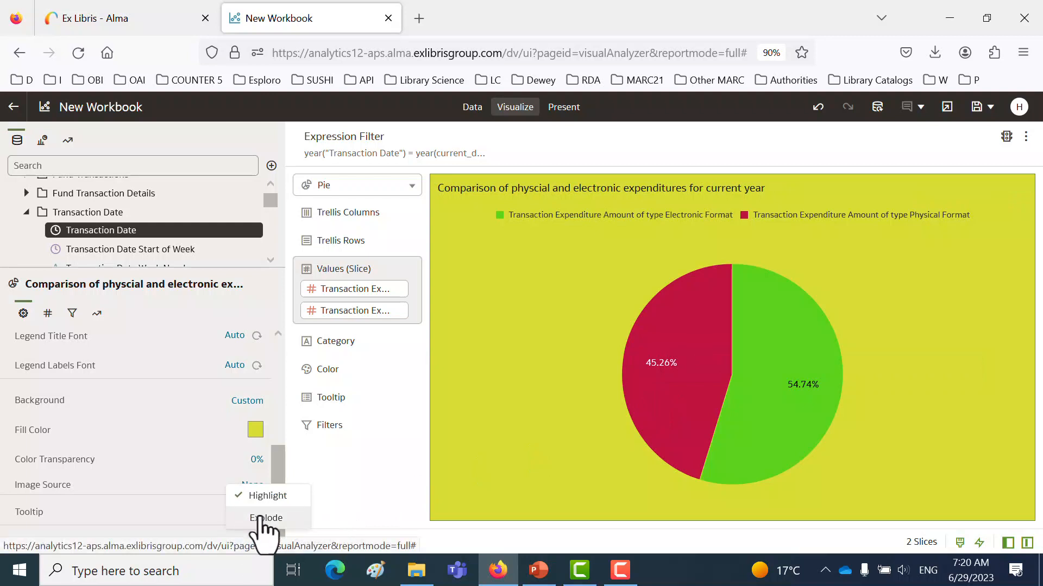
{"action": "left_click", "coordinate": [260, 518]}
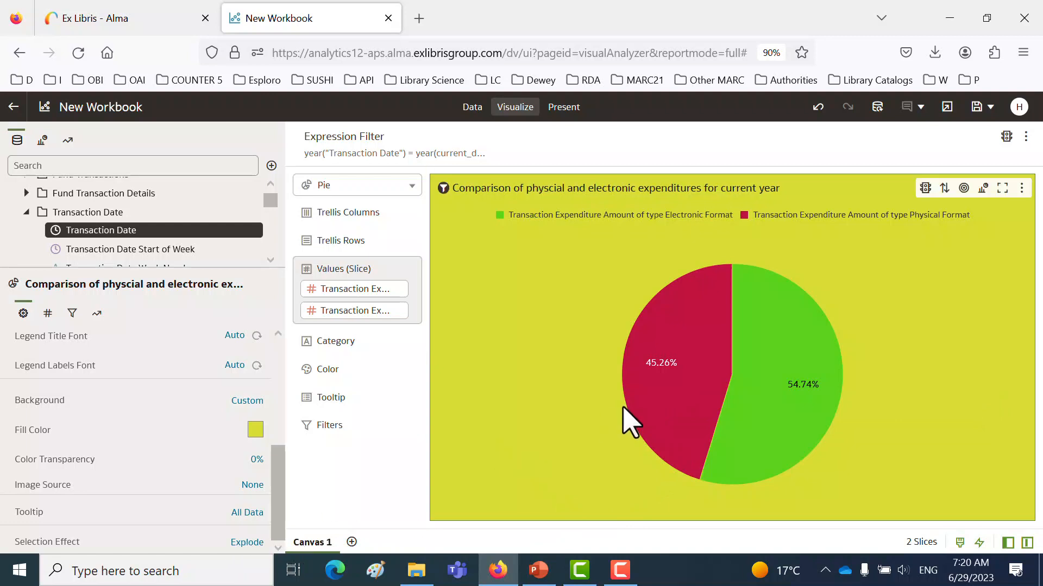
- Test the Explode effect by selecting the Physical Format and Electronic Format slices in turn, and clear the selection
{"action": "left_click", "coordinate": [668, 388]}
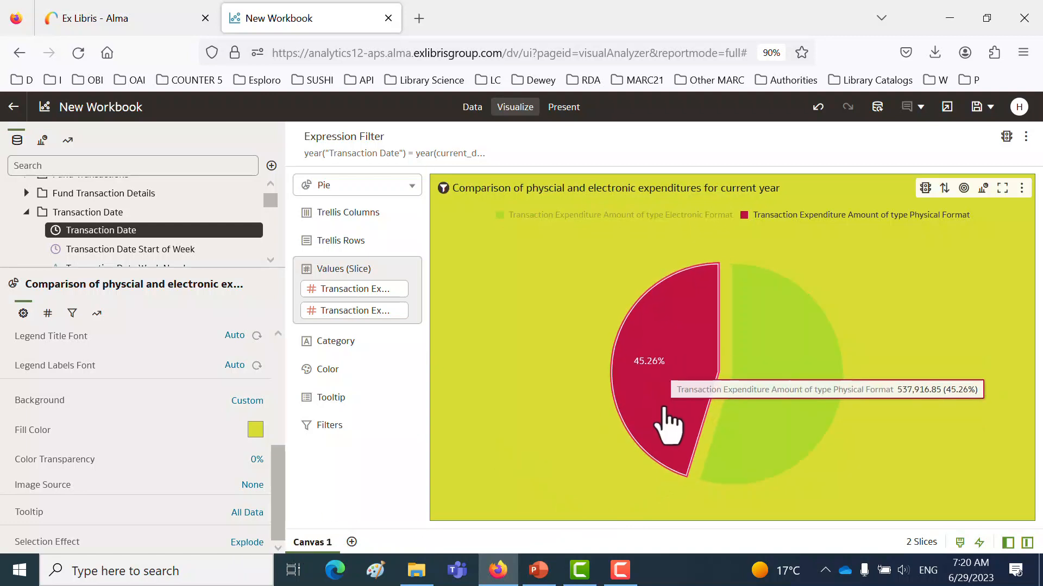
{"action": "left_click", "coordinate": [798, 412]}
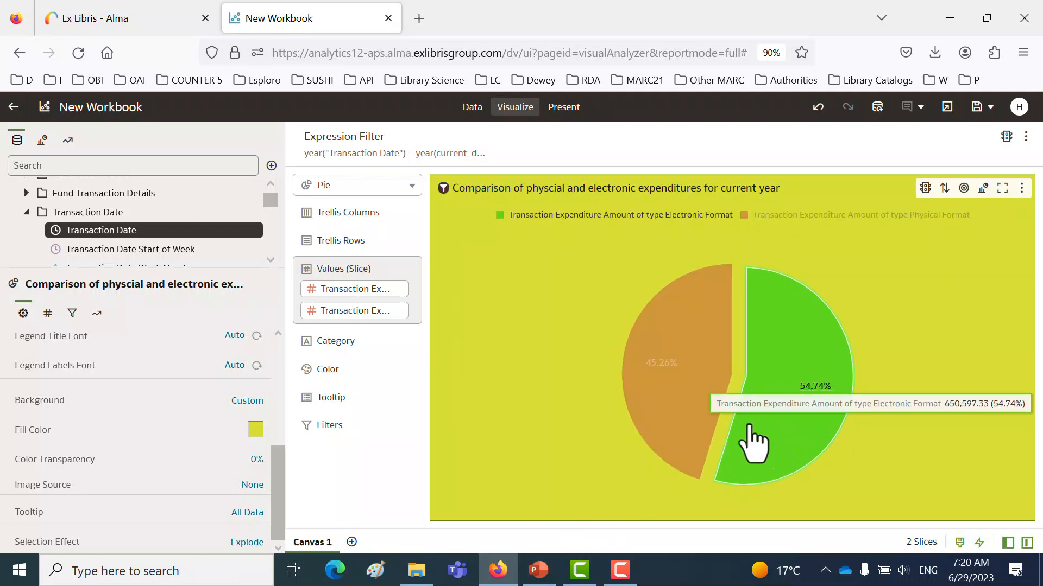
{"action": "left_click", "coordinate": [531, 442]}
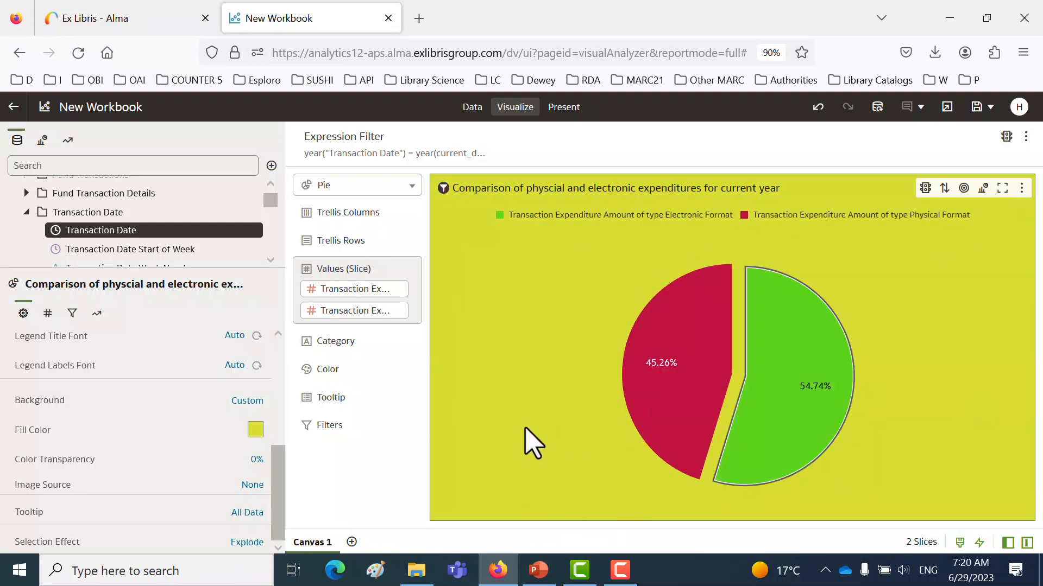
{"action": "left_click", "coordinate": [641, 427]}
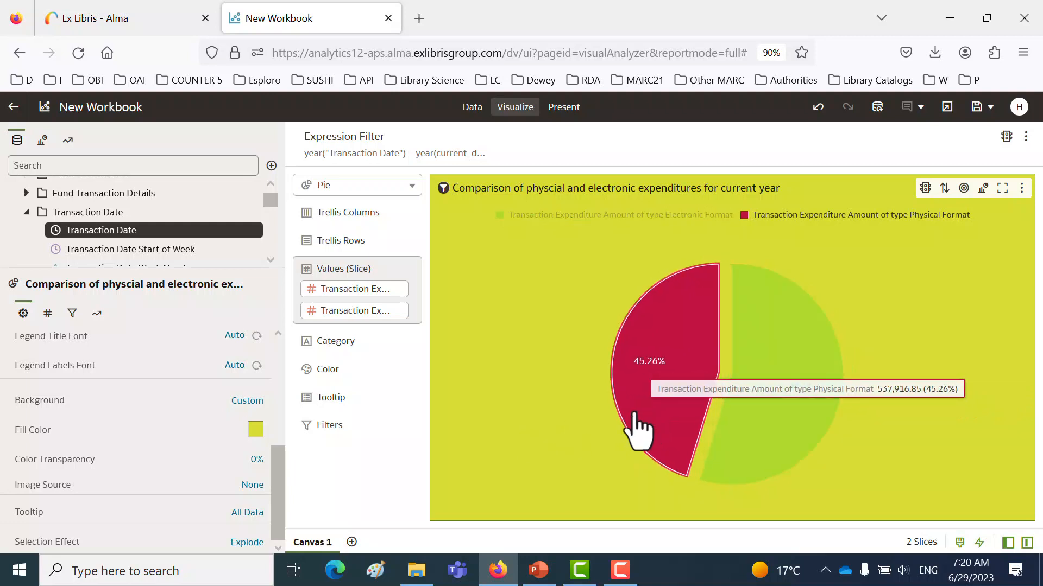
{"action": "left_click", "coordinate": [774, 449]}
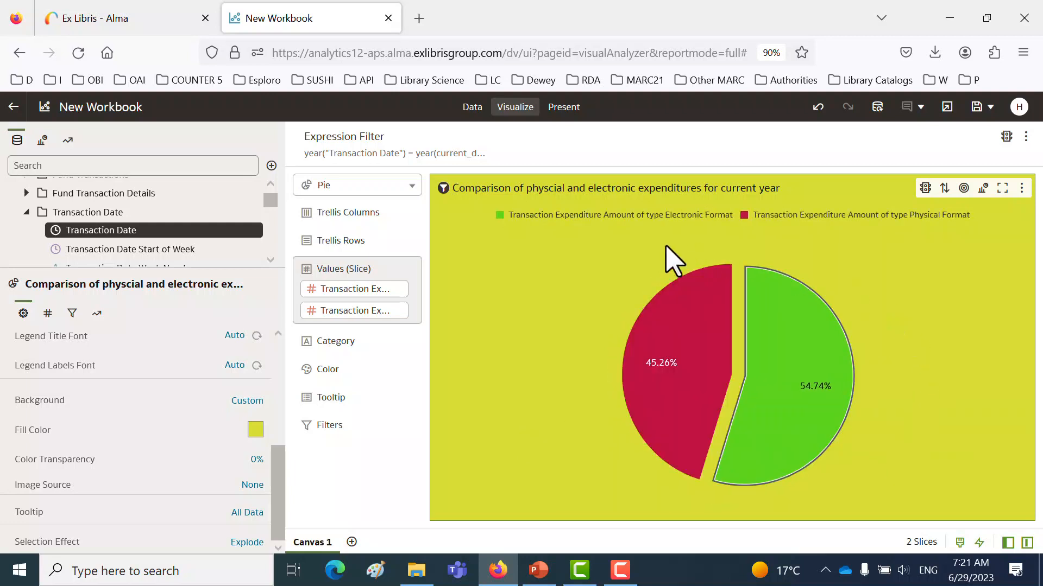
{"action": "left_click", "coordinate": [504, 341]}
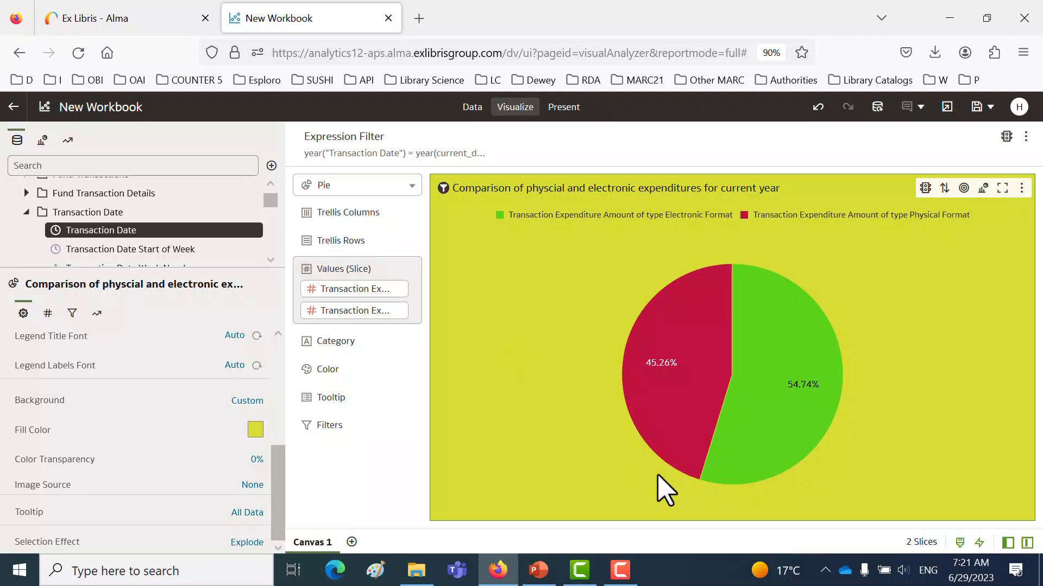
{"action": "mouse_move", "coordinate": [681, 400]}
{"action": "mouse_move", "coordinate": [681, 364]}
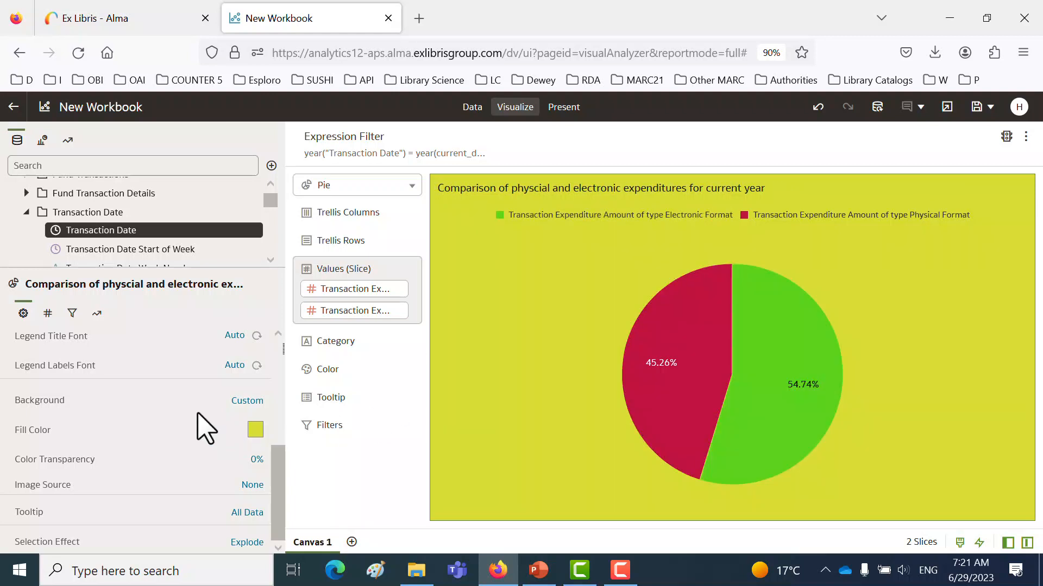
- Replace the Percent data labels on the pie chart with Value labels
{"action": "left_click", "coordinate": [48, 313]}
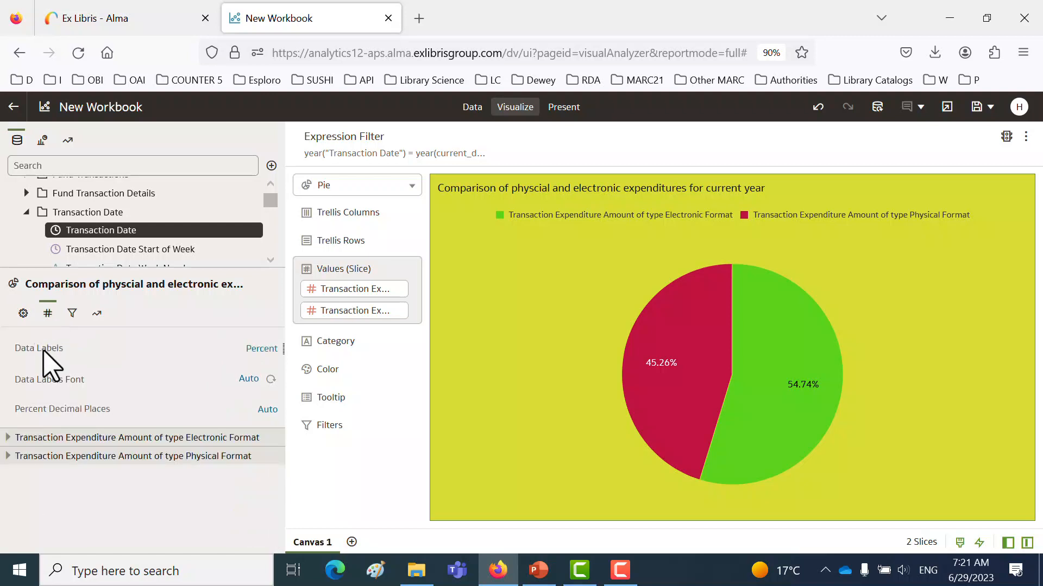
{"action": "left_click", "coordinate": [260, 351]}
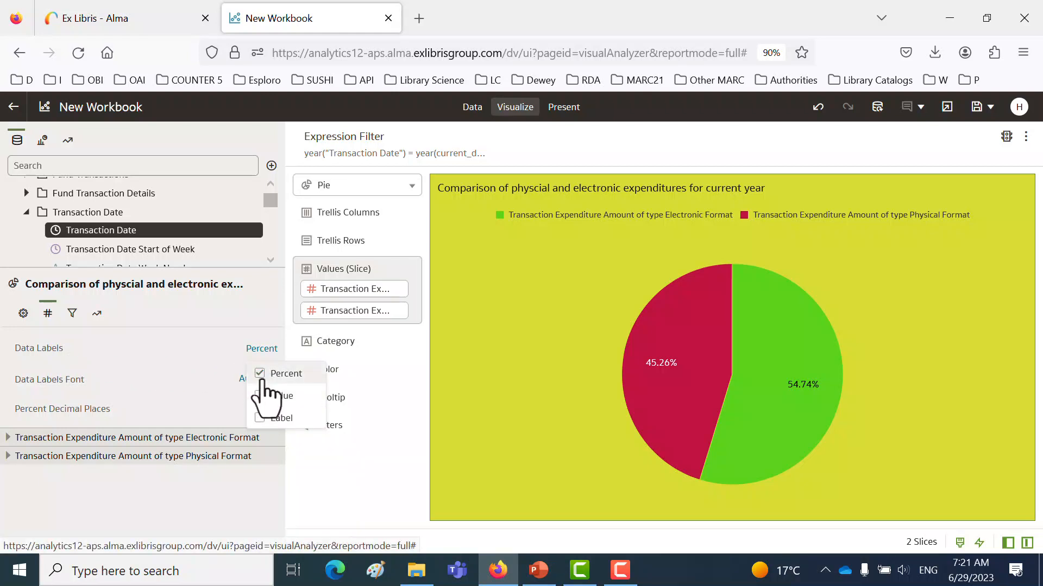
{"action": "left_click", "coordinate": [260, 375]}
{"action": "left_click", "coordinate": [265, 350]}
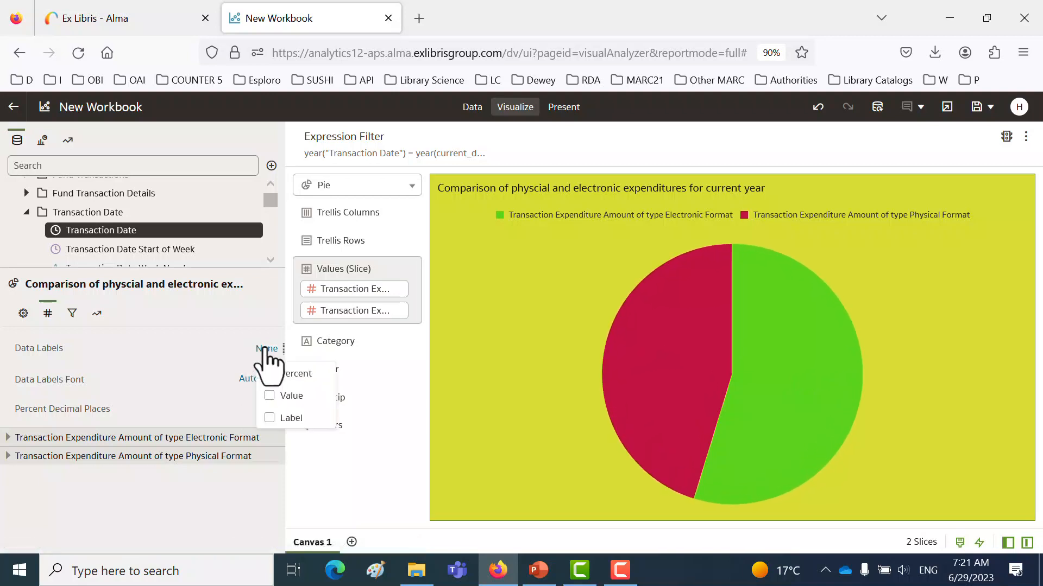
{"action": "left_click", "coordinate": [275, 396]}
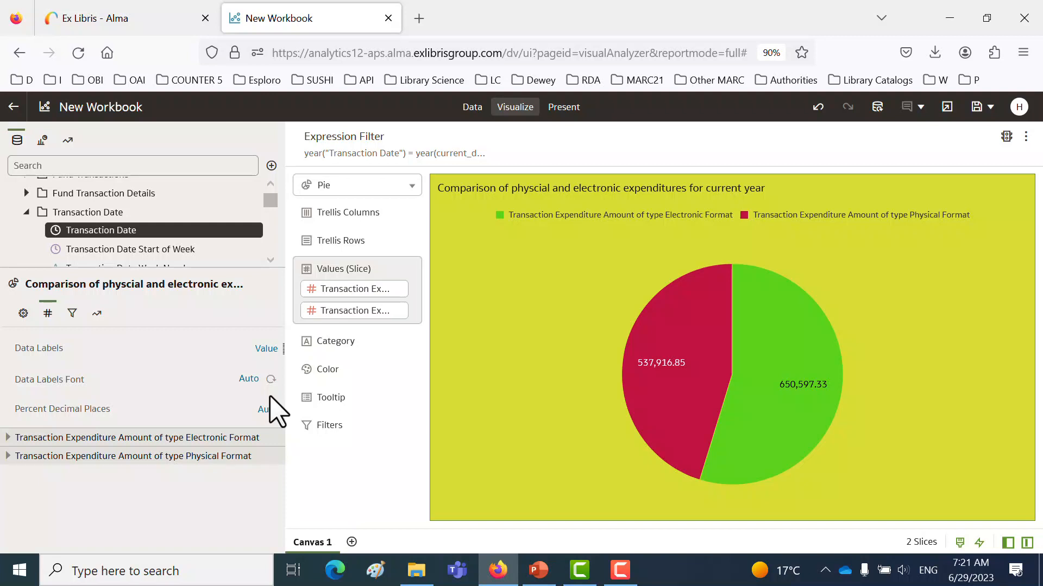
- Add Percent and Label to the values shown in the pie chart's data labels
{"action": "left_click", "coordinate": [266, 349]}
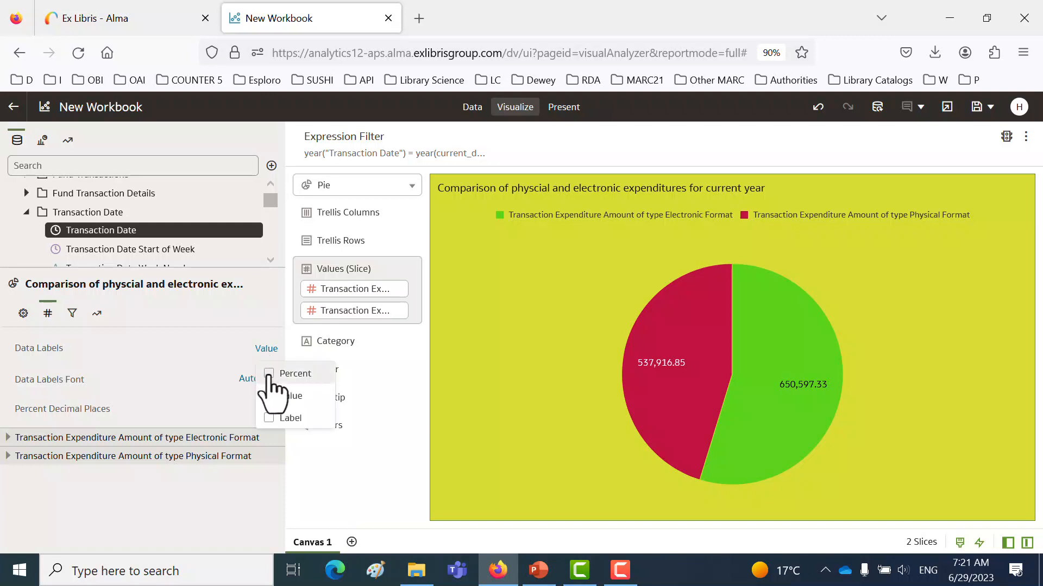
{"action": "left_click", "coordinate": [269, 374]}
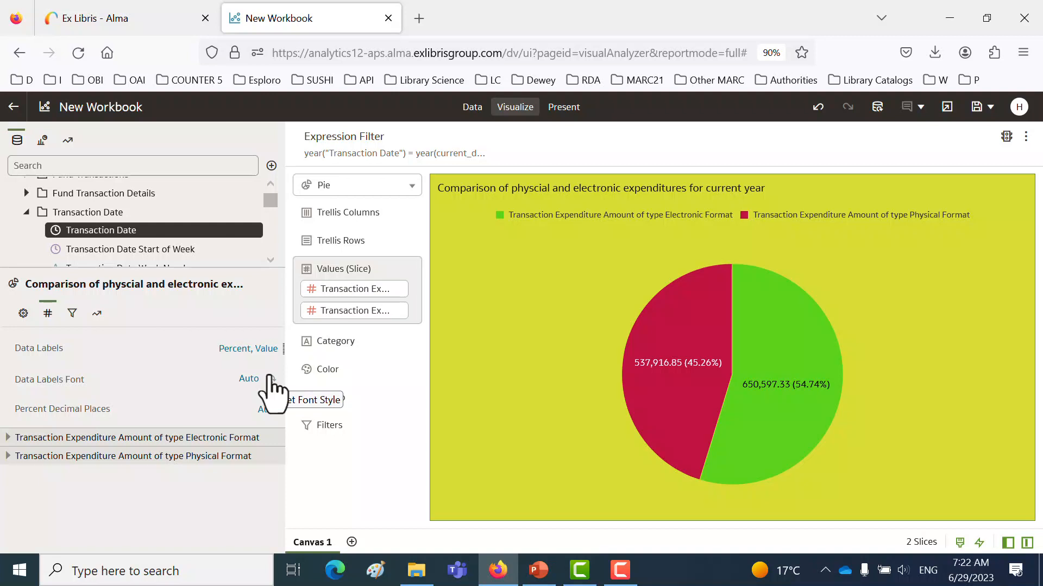
{"action": "left_click", "coordinate": [266, 350]}
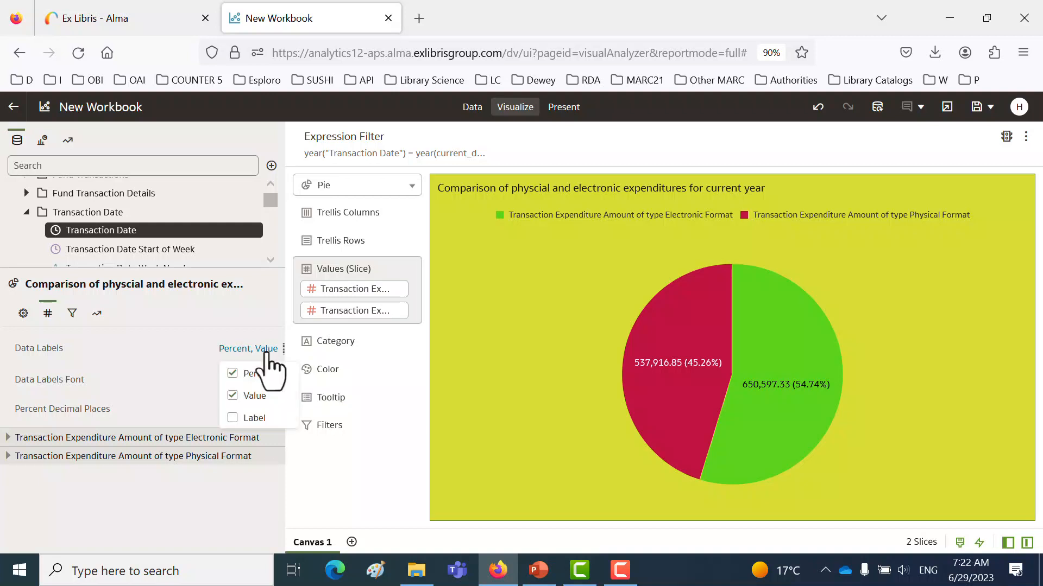
{"action": "left_click", "coordinate": [237, 421]}
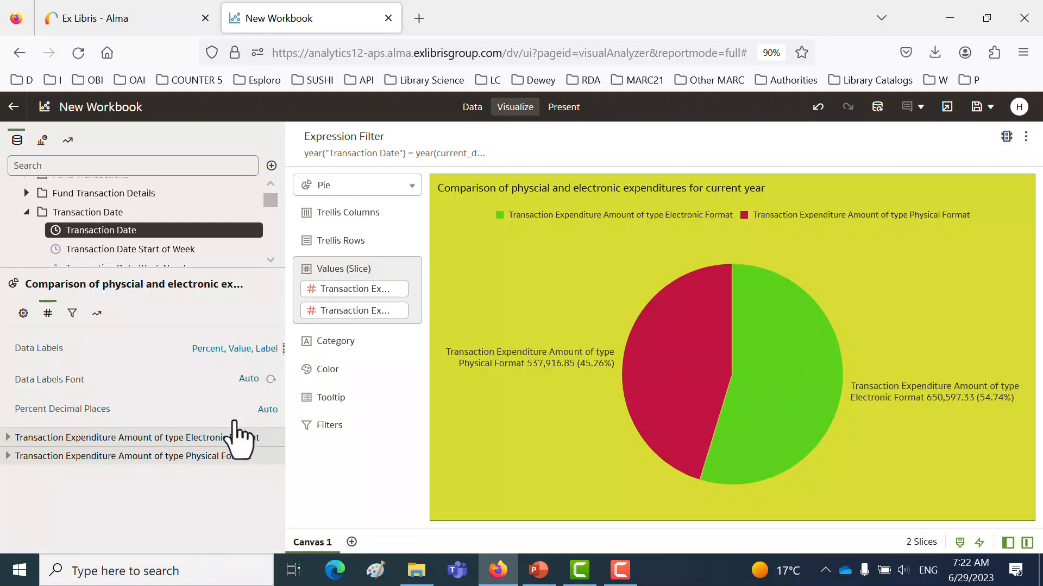
{"action": "mouse_move", "coordinate": [552, 372]}
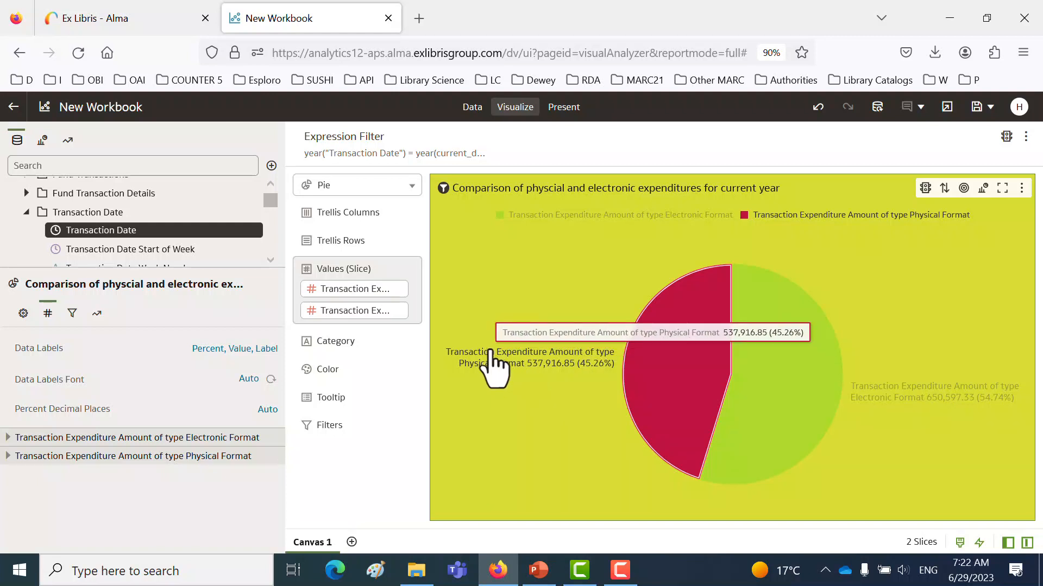
{"action": "mouse_move", "coordinate": [740, 412]}
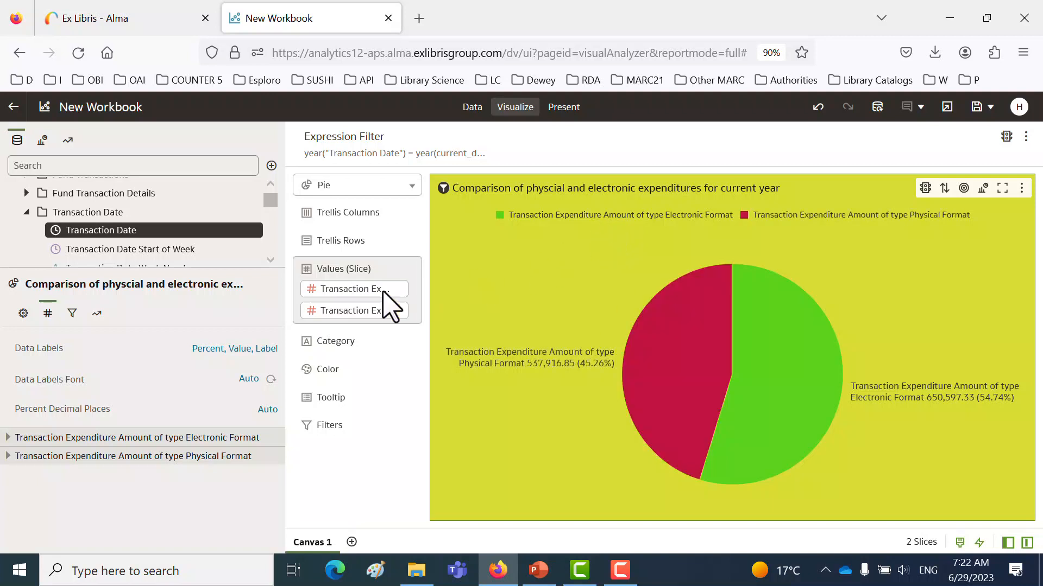
- Set the pie chart's legend position to None
{"action": "left_click", "coordinate": [23, 314]}
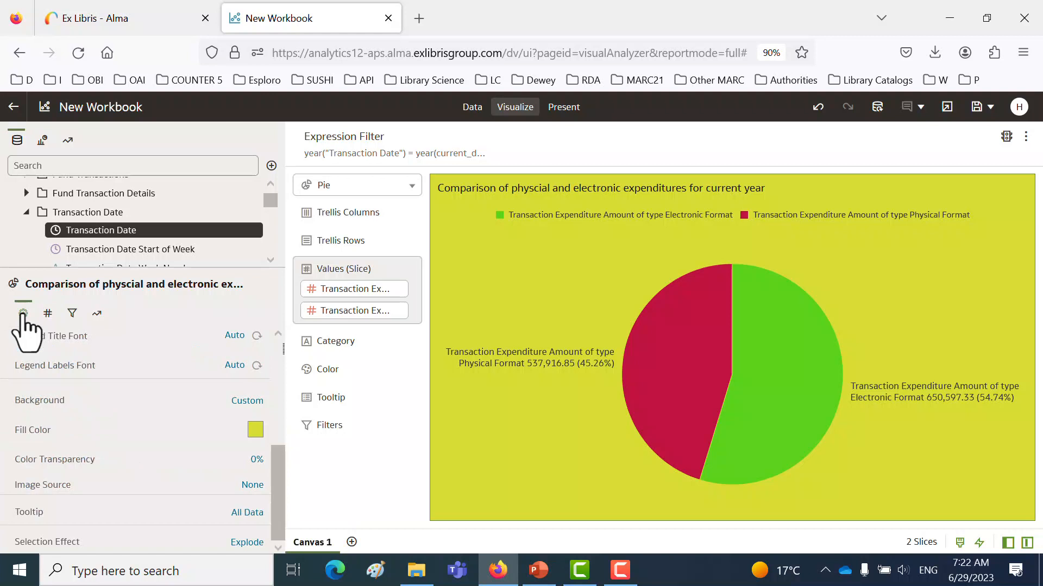
{"action": "scroll", "coordinate": [98, 418], "scroll_direction": "up", "scroll_amount": 3}
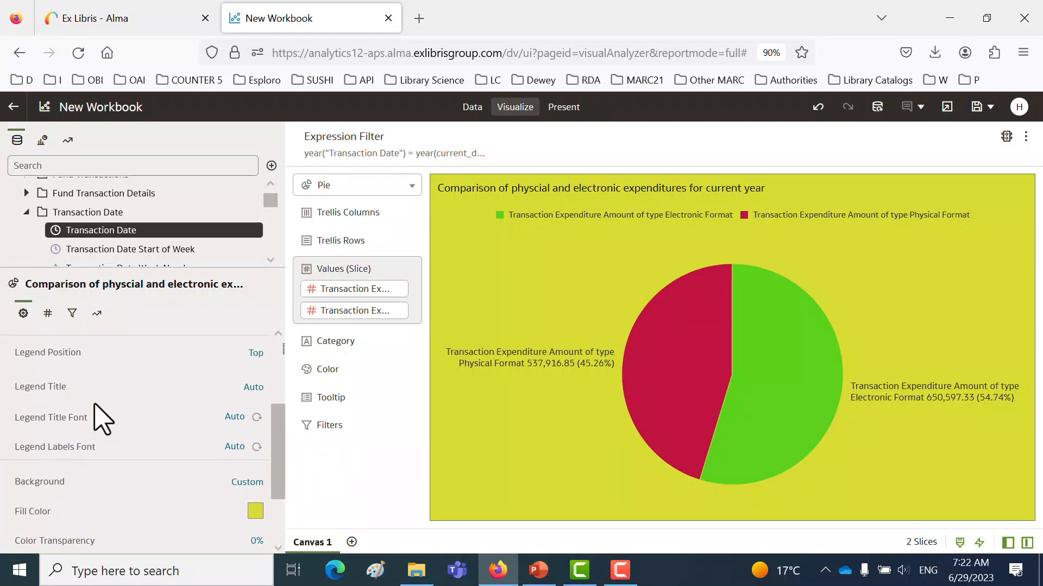
{"action": "scroll", "coordinate": [54, 443], "scroll_direction": "up", "scroll_amount": 2}
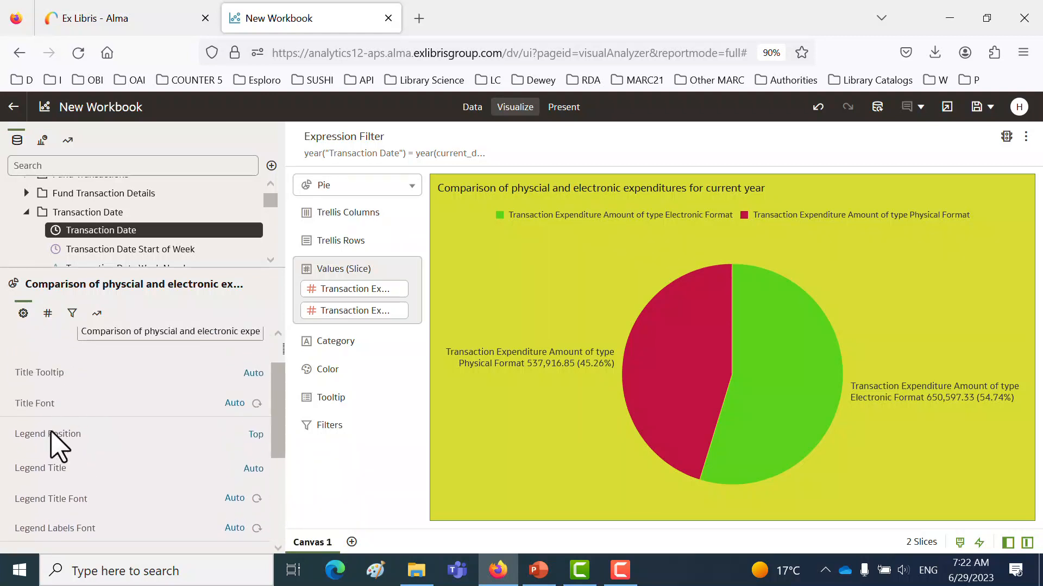
{"action": "left_click", "coordinate": [259, 436]}
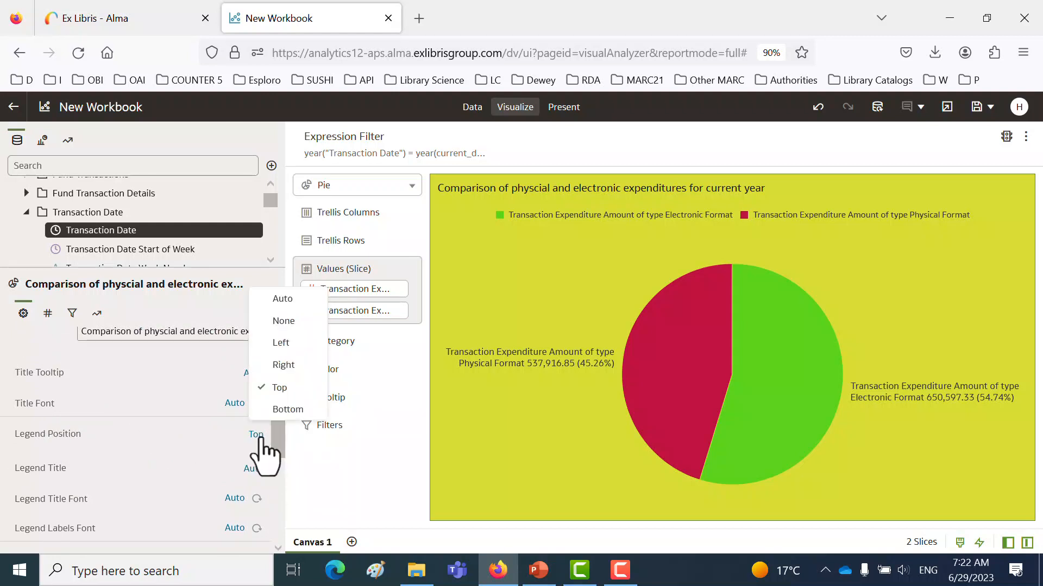
{"action": "left_click", "coordinate": [283, 321]}
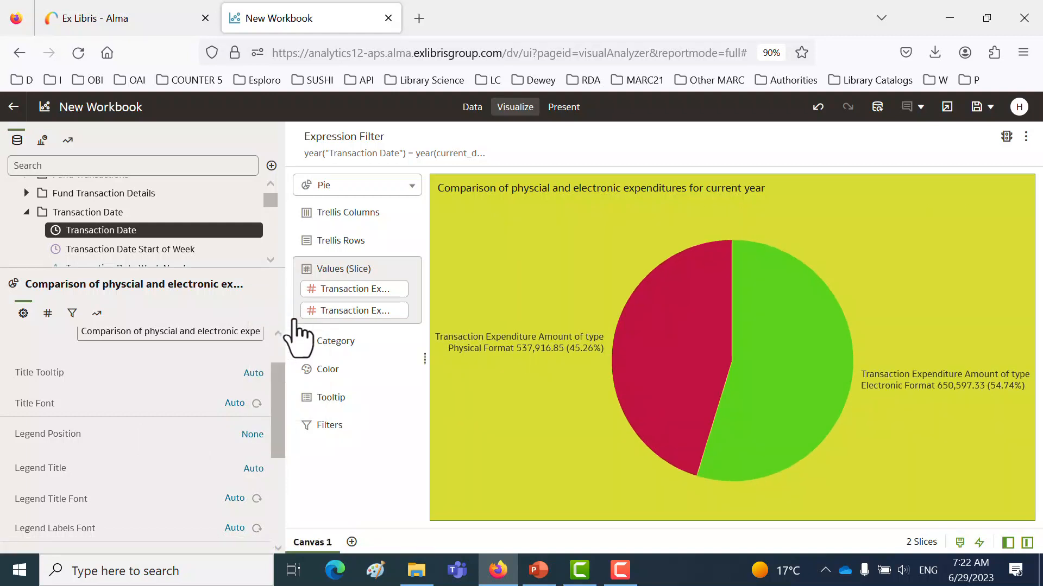
{"action": "mouse_move", "coordinate": [651, 375]}
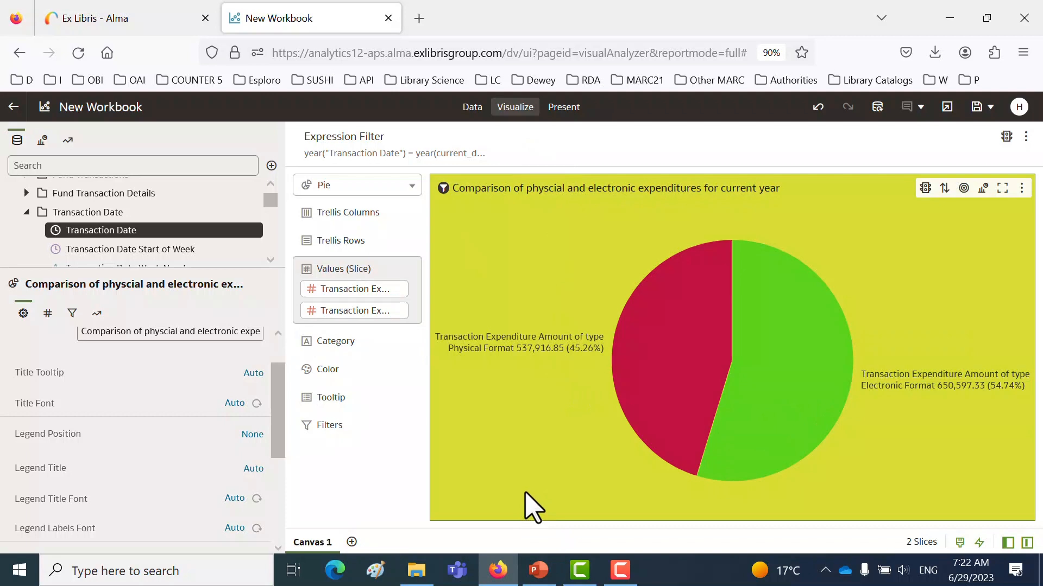
{"action": "mouse_move", "coordinate": [539, 356]}
- Save the workbook as "Pie of P and E expenditures for current year", skipping the thumbnail generation
{"action": "left_click", "coordinate": [976, 107]}
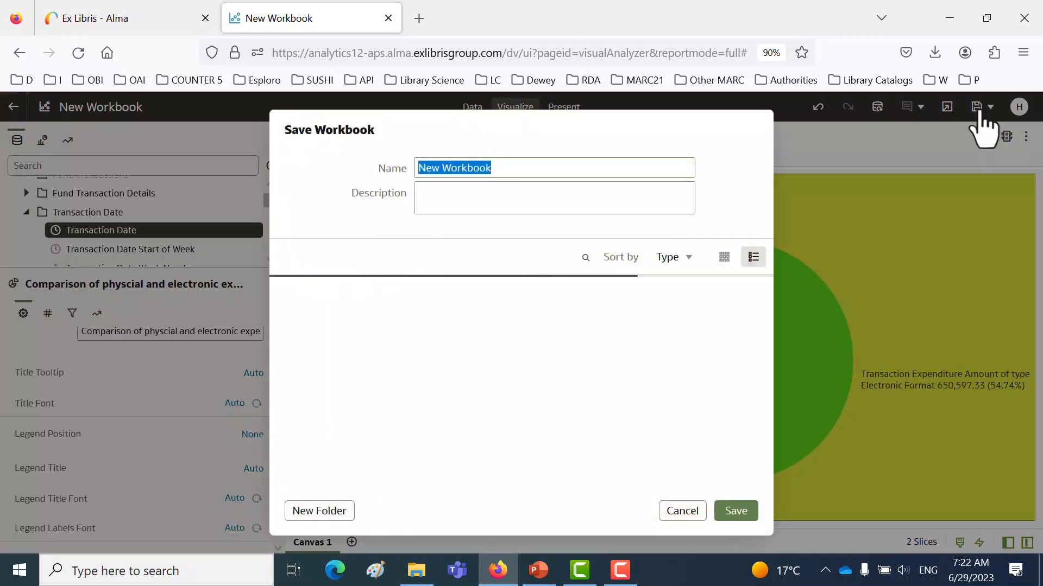
{"action": "type", "text": "Pie of P"}
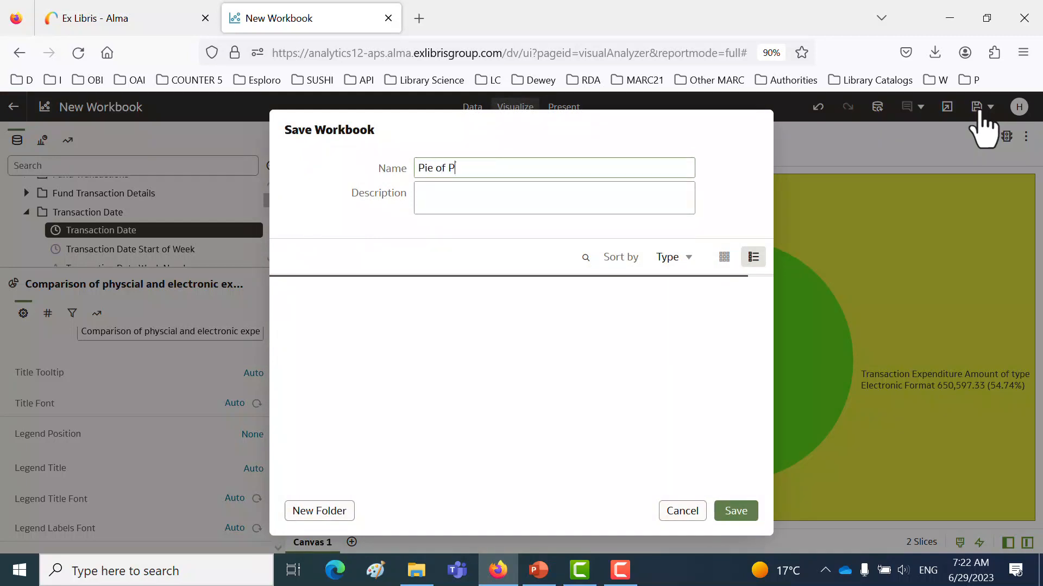
{"action": "type", "text": " and E expenditres for current year"}
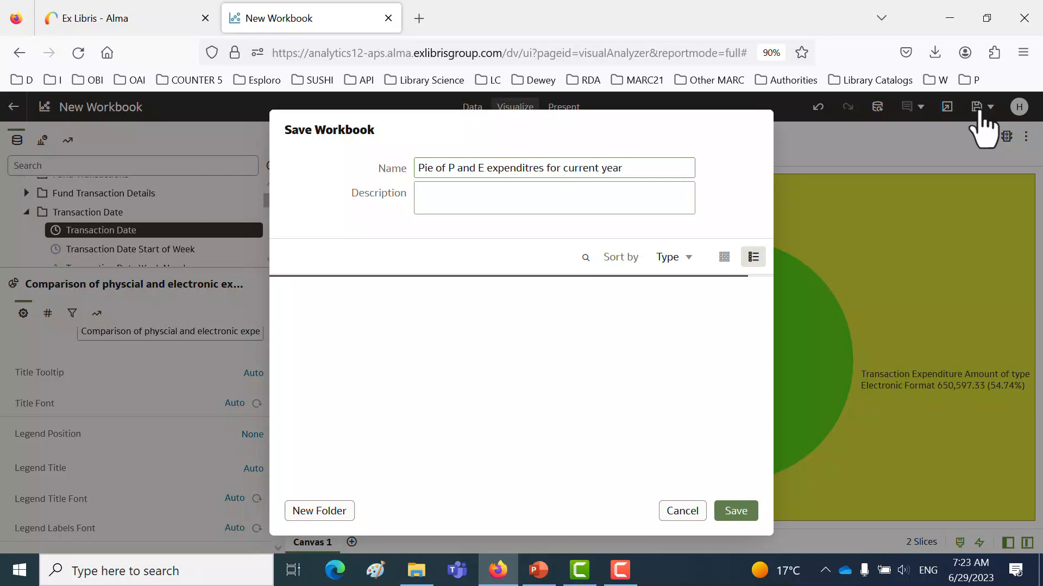
{"action": "left_click", "coordinate": [525, 168]}
{"action": "key", "text": "BackSpace"}
{"action": "type", "text": "ur"}
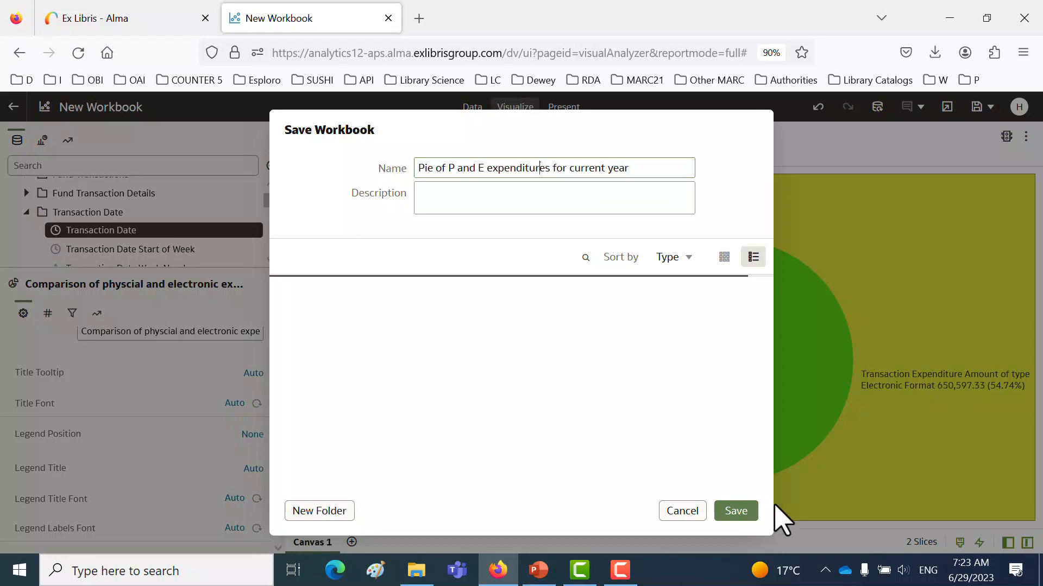
{"action": "left_click", "coordinate": [738, 513]}
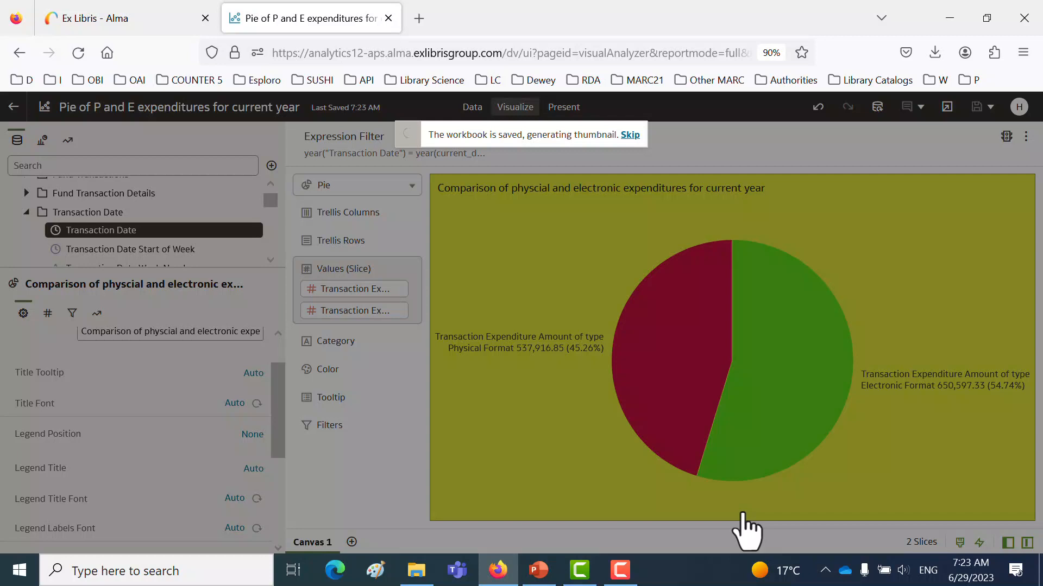
{"action": "left_click", "coordinate": [629, 136]}
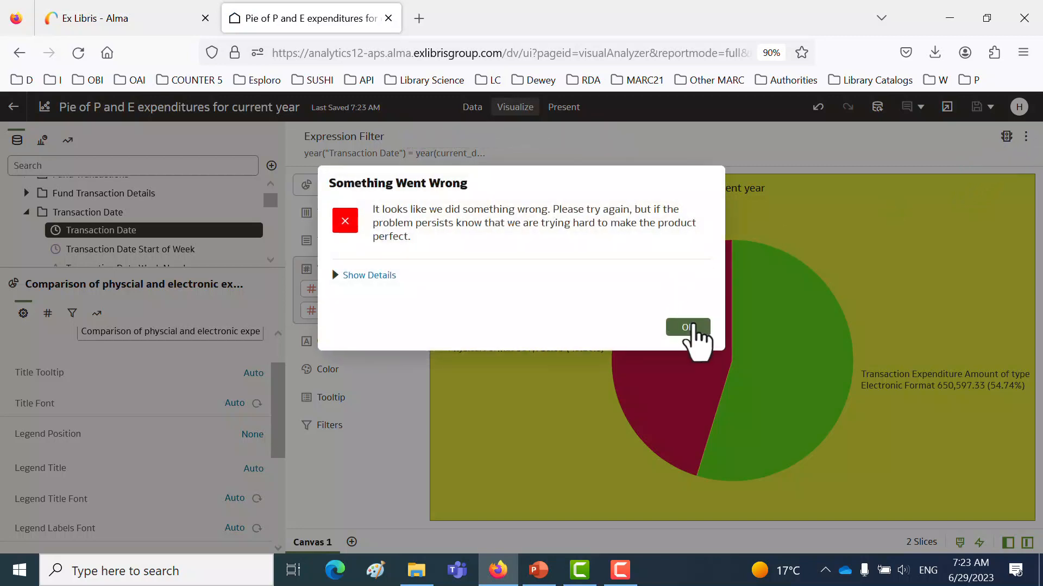
{"action": "left_click", "coordinate": [685, 327]}
- Create a new workbook based on the Fulfillment subject area
{"action": "left_click", "coordinate": [1025, 137]}
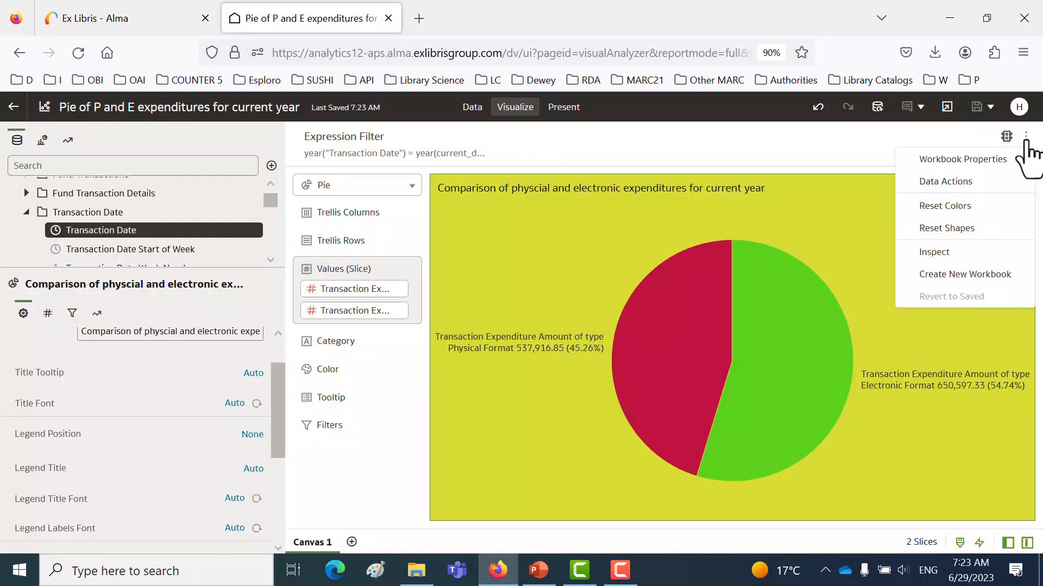
{"action": "left_click", "coordinate": [956, 276]}
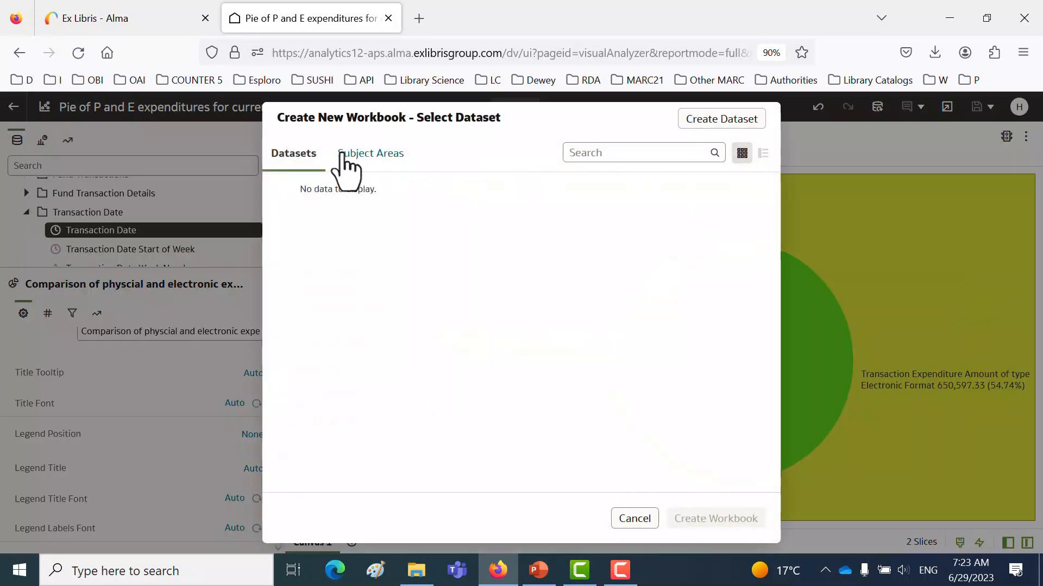
{"action": "left_click", "coordinate": [373, 156]}
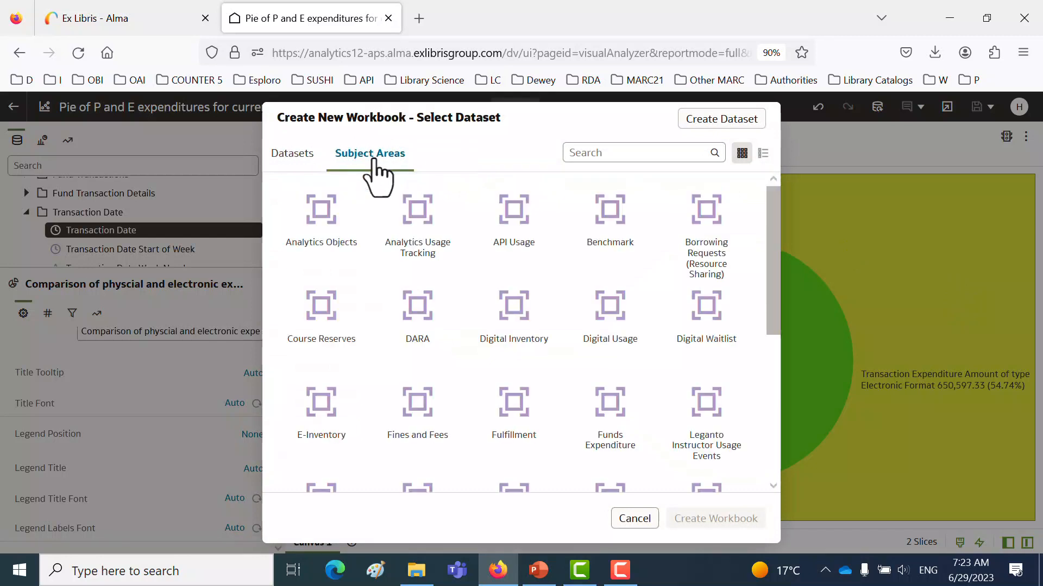
{"action": "left_click", "coordinate": [518, 417]}
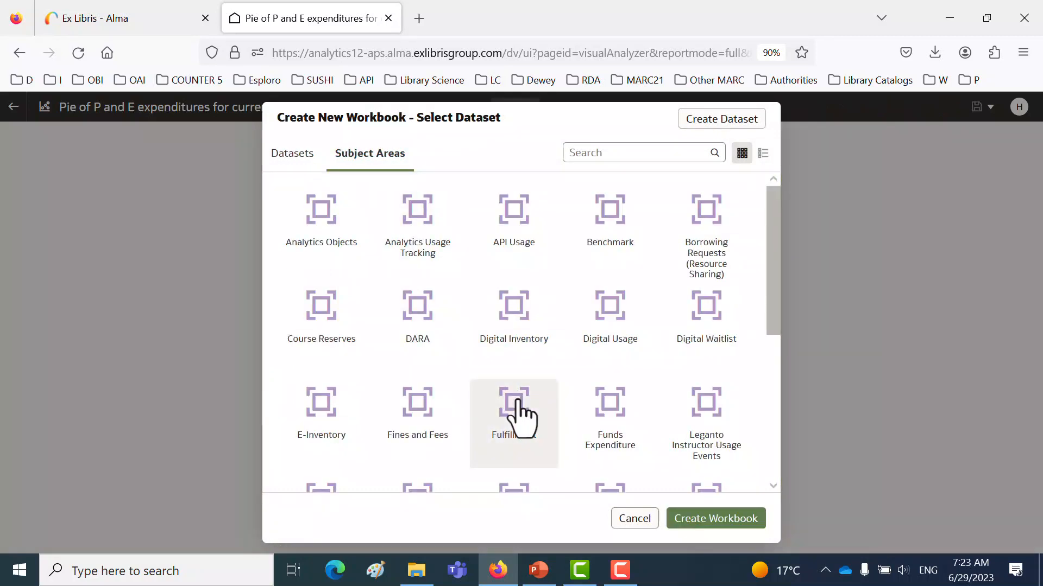
{"action": "double_click", "coordinate": [519, 417]}
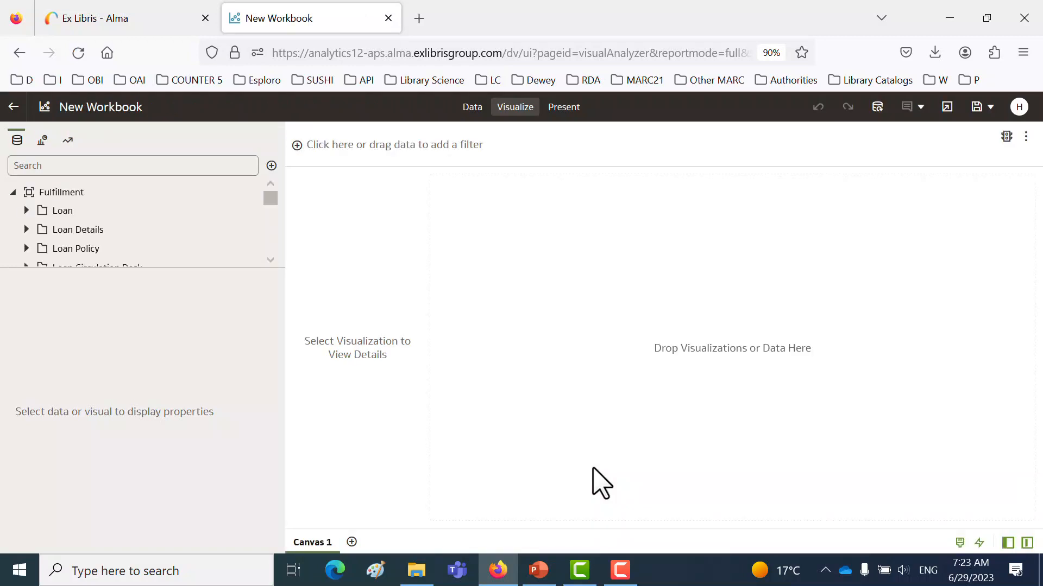
- Add the Loans (Not In House) measure from the Loan folder to the canvas and display it as a table
{"action": "left_click_drag", "start_coordinate": [286, 253], "coordinate": [321, 258]}
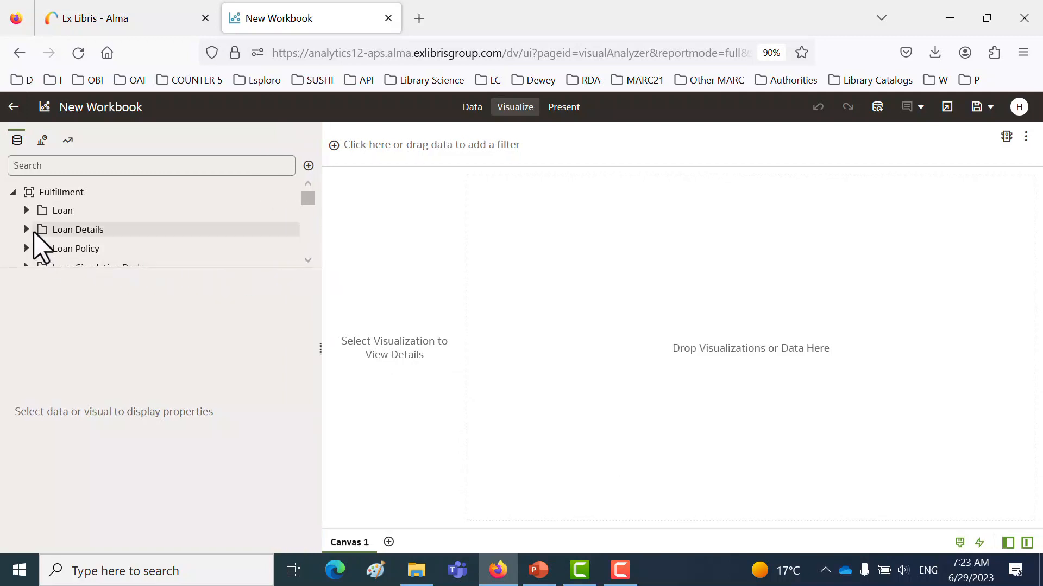
{"action": "left_click", "coordinate": [26, 210]}
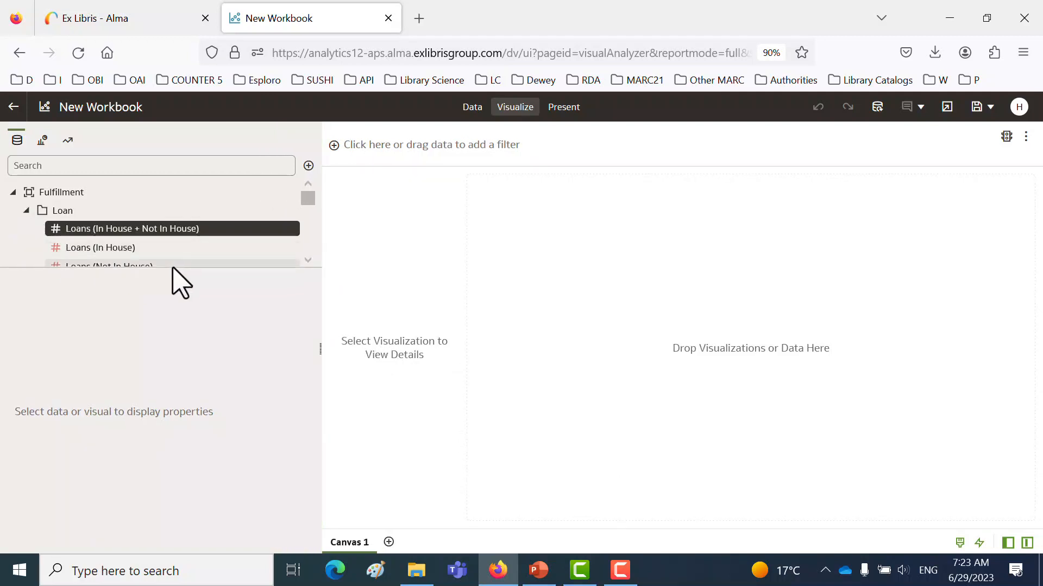
{"action": "left_click_drag", "start_coordinate": [174, 268], "coordinate": [179, 329]}
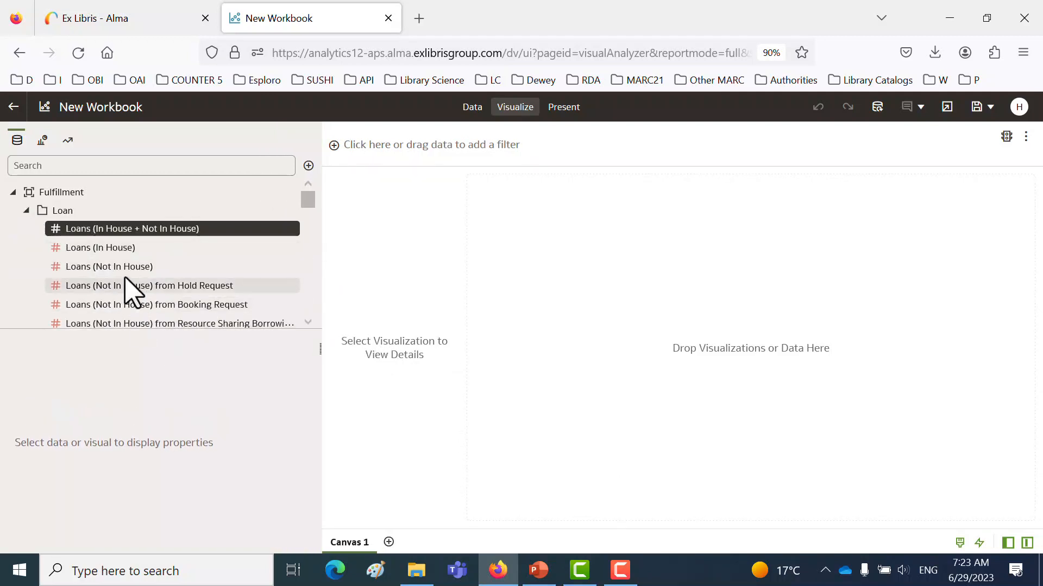
{"action": "left_click_drag", "start_coordinate": [106, 268], "coordinate": [561, 315]}
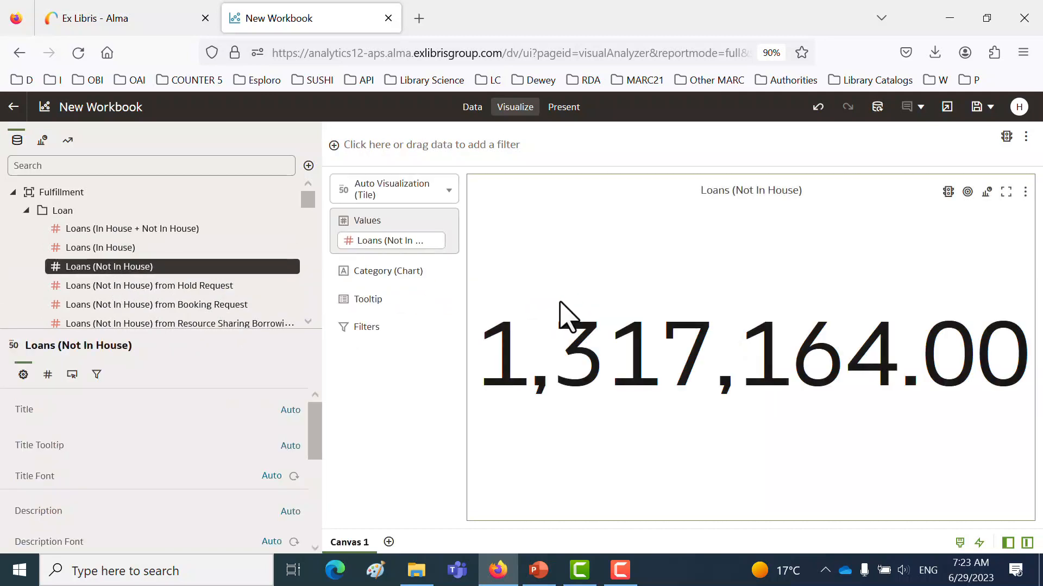
{"action": "left_click", "coordinate": [426, 196]}
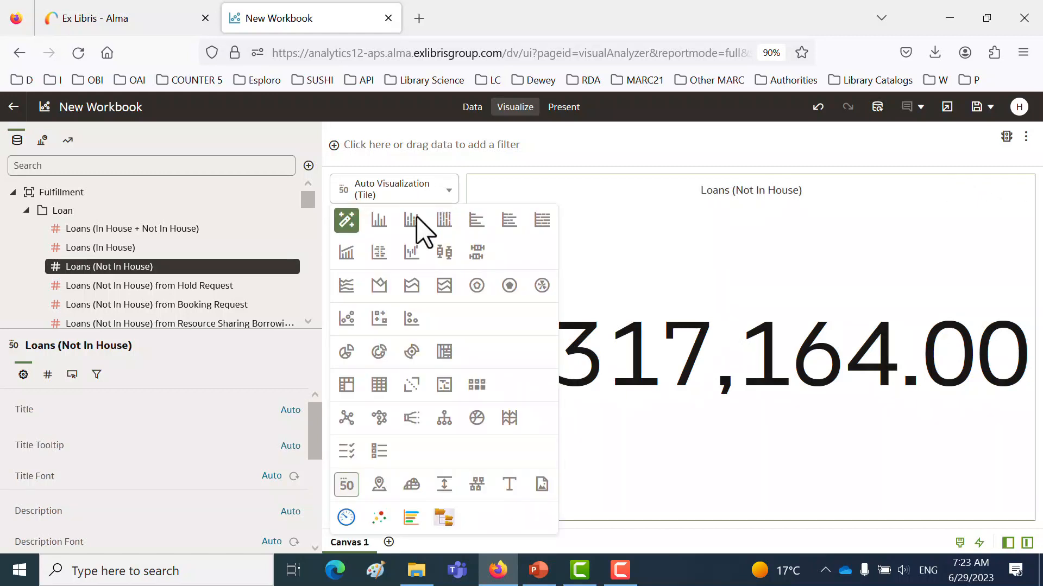
{"action": "left_click", "coordinate": [379, 386]}
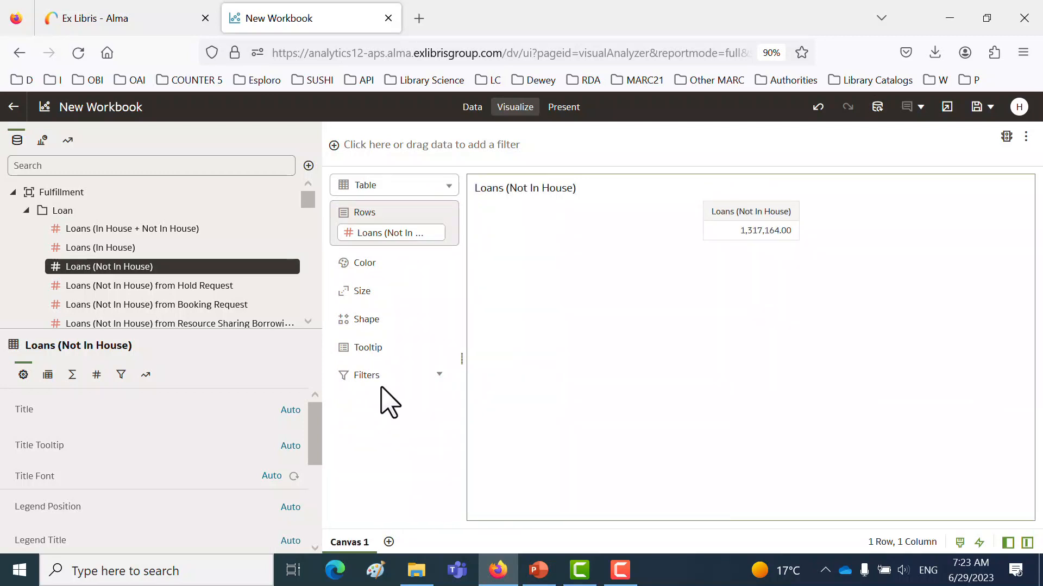
- Add Library Name from the Item Location at time of loan folder as a workbook filter
{"action": "left_click", "coordinate": [27, 211]}
{"action": "scroll", "coordinate": [143, 418], "scroll_direction": "down", "scroll_amount": 2}
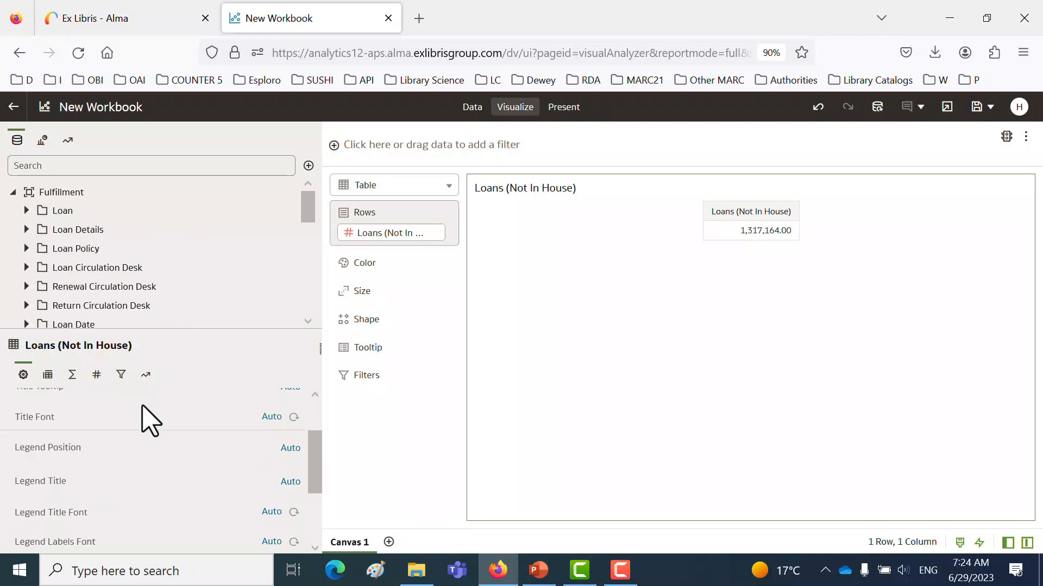
{"action": "scroll", "coordinate": [146, 413], "scroll_direction": "up", "scroll_amount": 2}
{"action": "left_click_drag", "start_coordinate": [151, 329], "coordinate": [168, 488]}
{"action": "scroll", "coordinate": [168, 418], "scroll_direction": "down", "scroll_amount": 3}
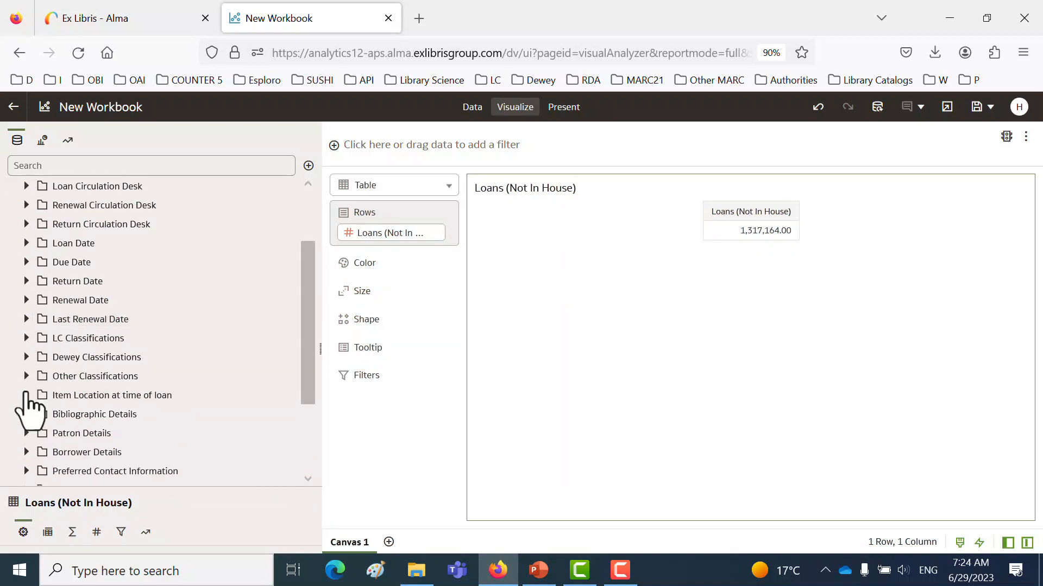
{"action": "left_click", "coordinate": [26, 396]}
{"action": "scroll", "coordinate": [291, 366], "scroll_direction": "down", "scroll_amount": 5}
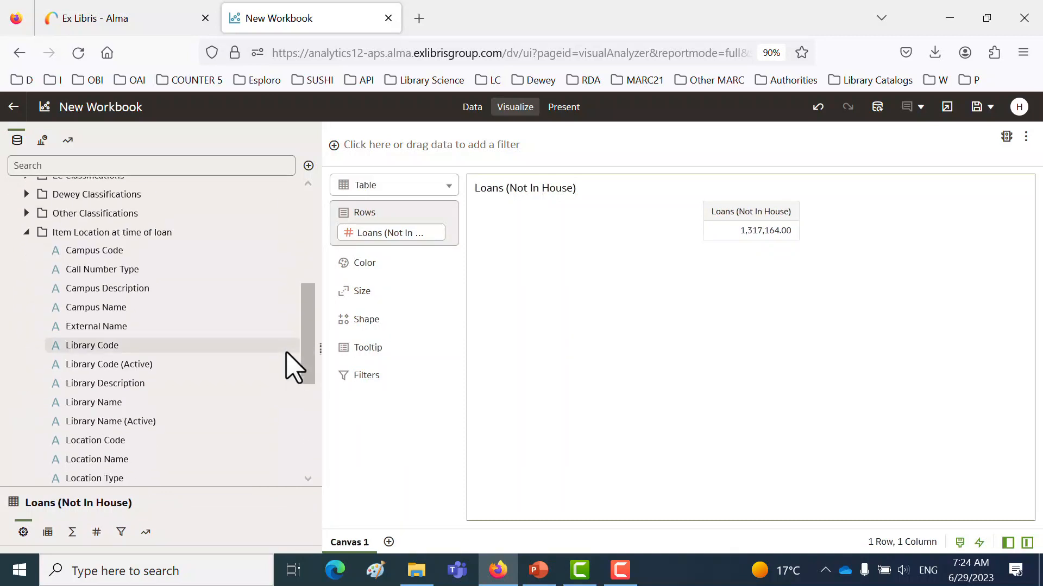
{"action": "left_click_drag", "start_coordinate": [104, 410], "coordinate": [432, 168]}
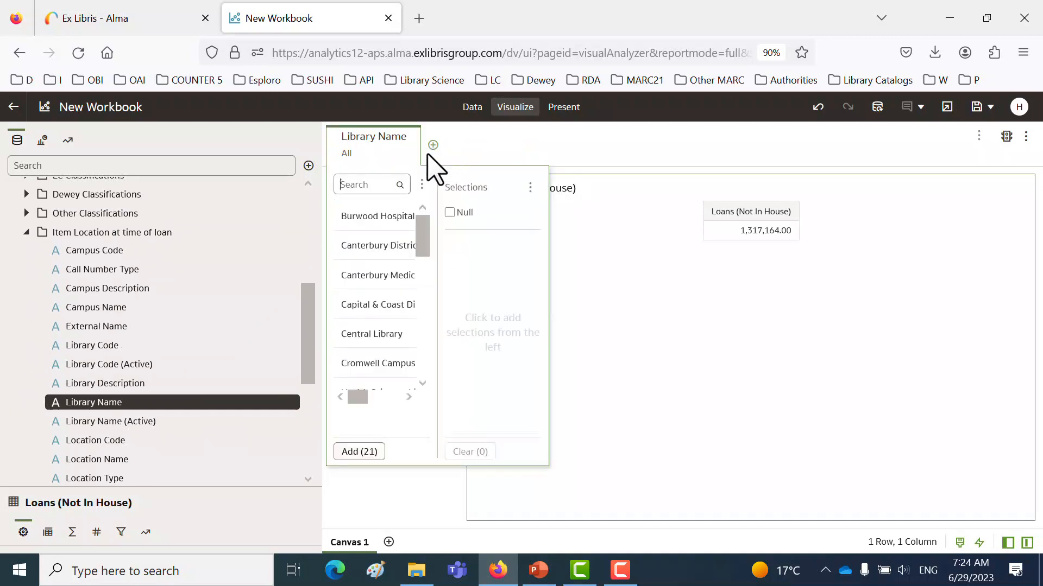
- Limit the Library Name filter to Law Library, Science Library and Central Library
{"action": "scroll", "coordinate": [387, 352], "scroll_direction": "down", "scroll_amount": 4}
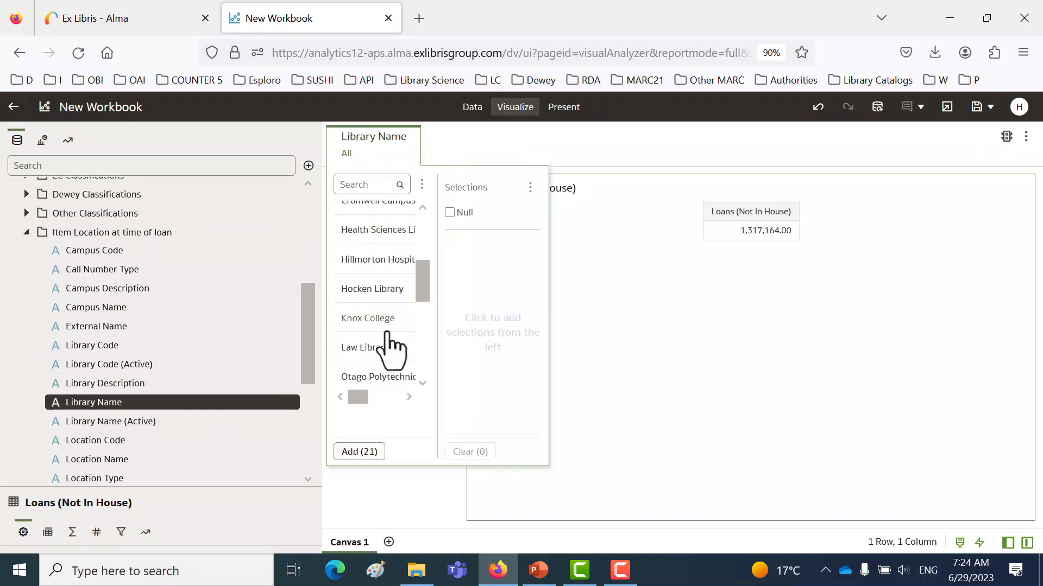
{"action": "left_click", "coordinate": [382, 353]}
{"action": "scroll", "coordinate": [383, 359], "scroll_direction": "down", "scroll_amount": 2}
{"action": "left_click", "coordinate": [386, 358]}
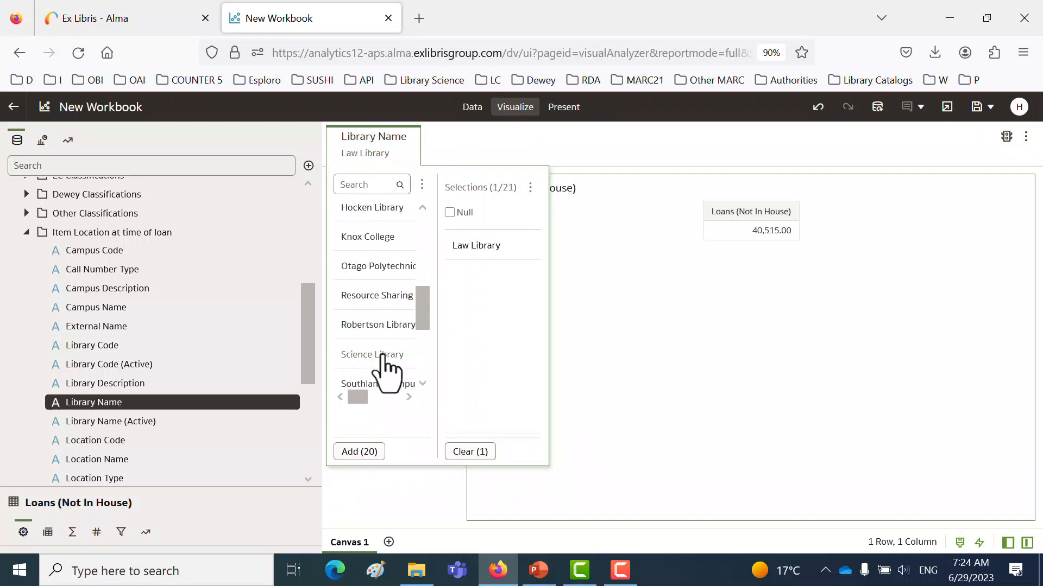
{"action": "scroll", "coordinate": [383, 358], "scroll_direction": "up", "scroll_amount": 5}
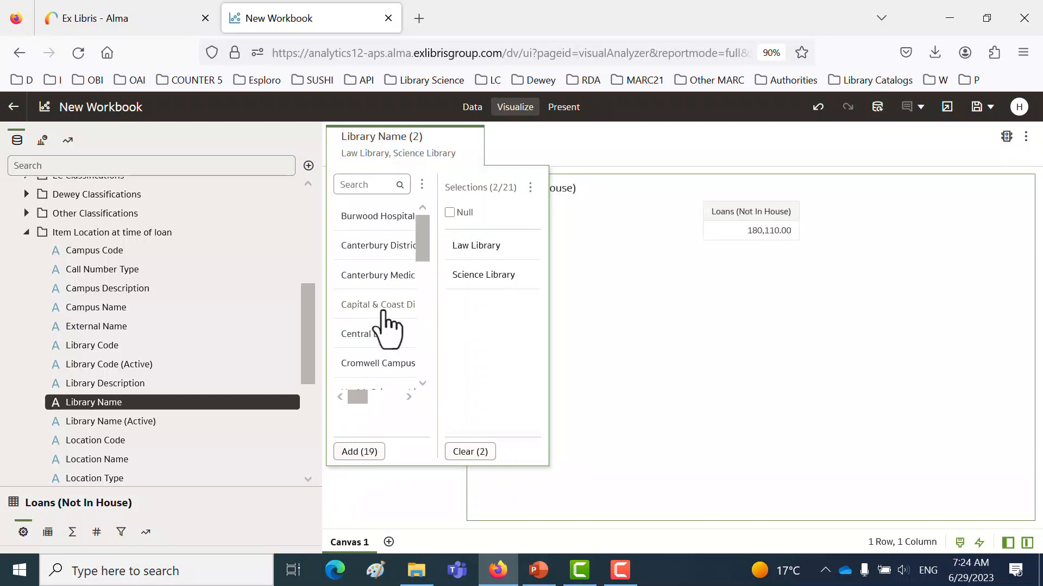
{"action": "left_click", "coordinate": [384, 342]}
{"action": "left_click", "coordinate": [591, 163]}
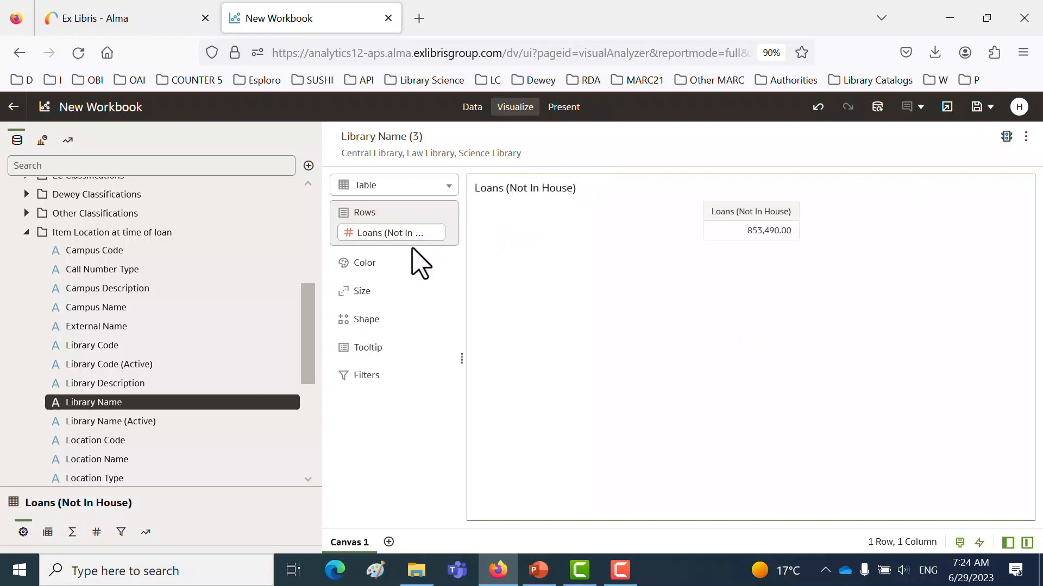
- Add Library Name to the table rows before Loans (Not In House) and change the visualization to a donut chart
{"action": "left_click_drag", "start_coordinate": [101, 403], "coordinate": [373, 223]}
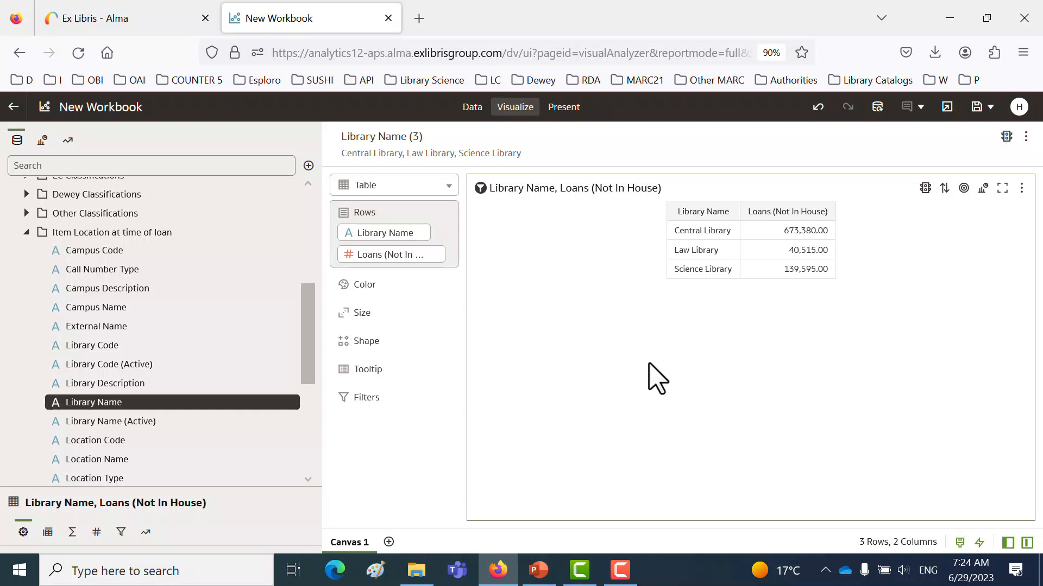
{"action": "left_click", "coordinate": [984, 189]}
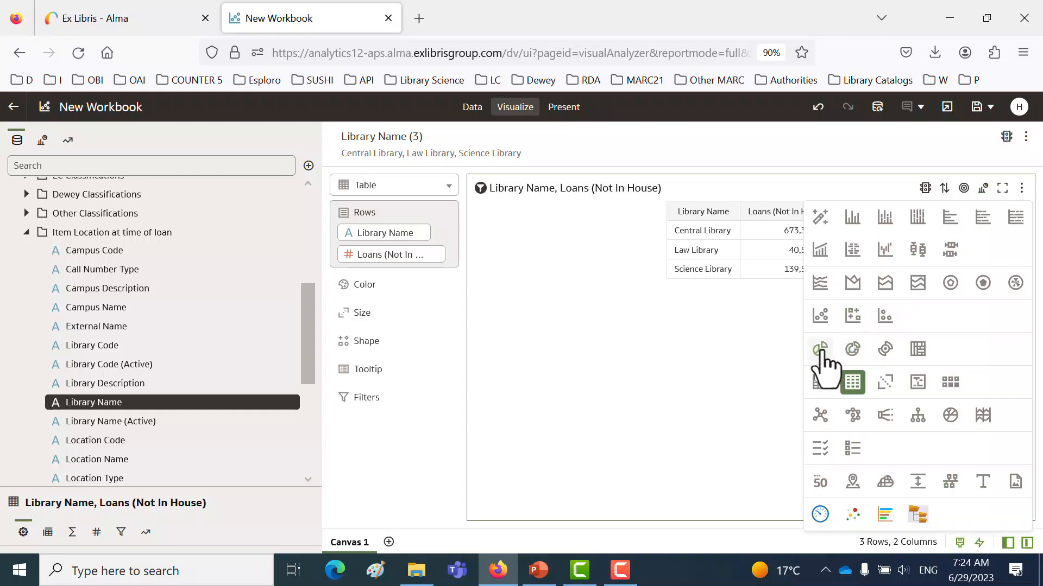
{"action": "left_click", "coordinate": [852, 350]}
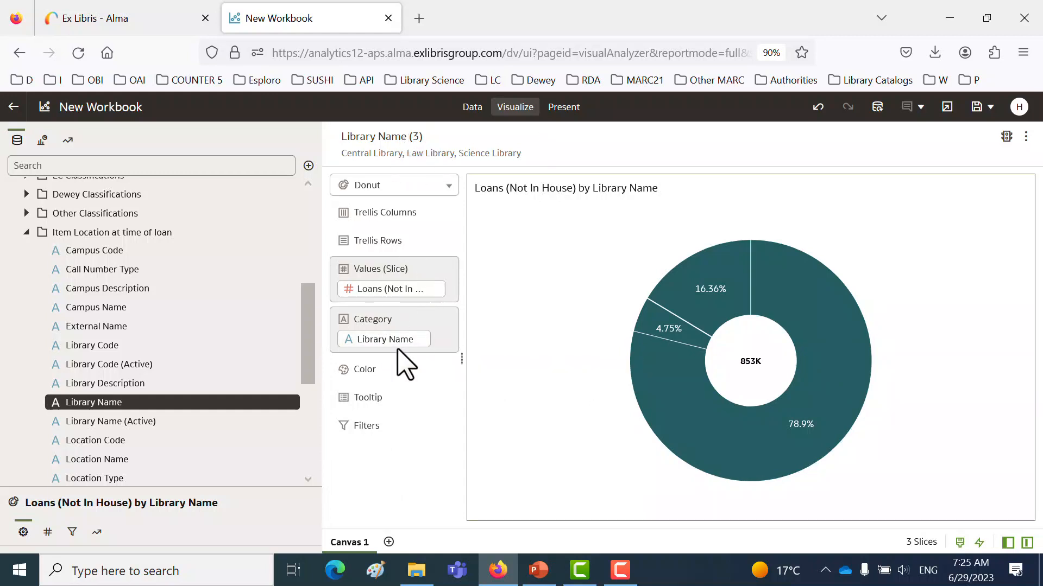
- Move Library Name from Category to Color and assign the colour #e81ecf to Central Library
{"action": "left_click_drag", "start_coordinate": [373, 342], "coordinate": [373, 375]}
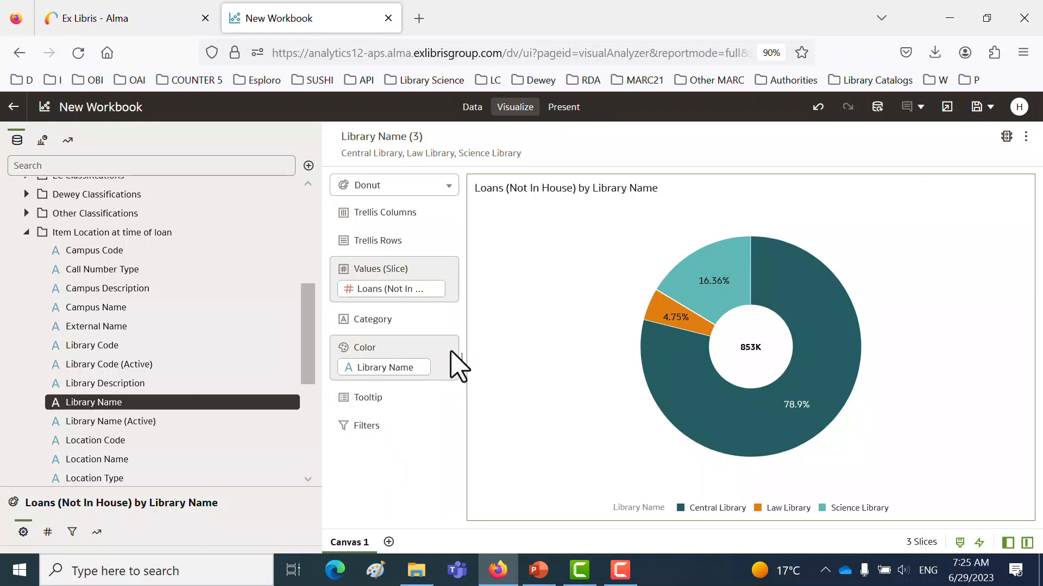
{"action": "left_click", "coordinate": [442, 365]}
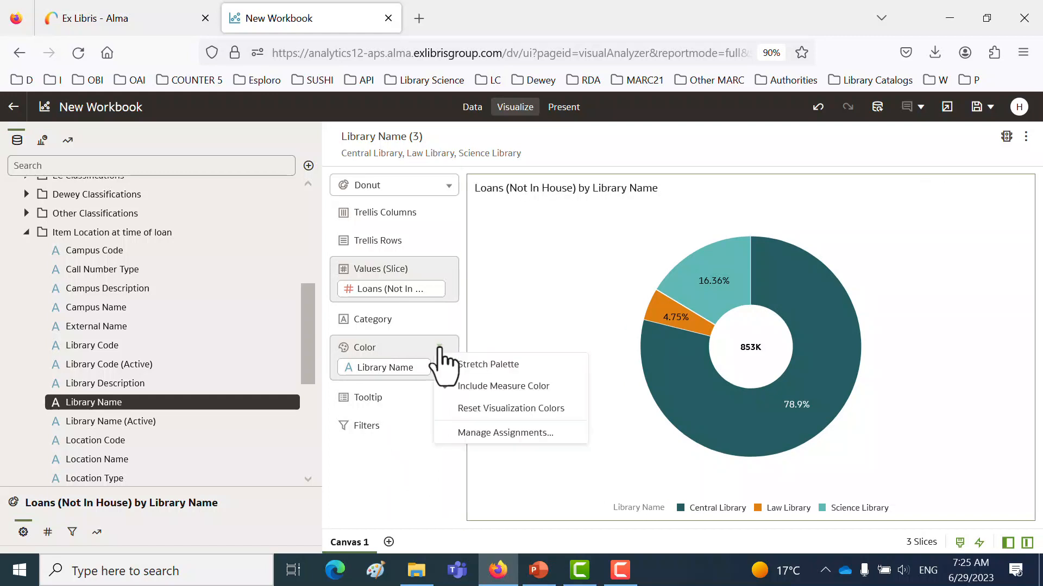
{"action": "left_click", "coordinate": [478, 432]}
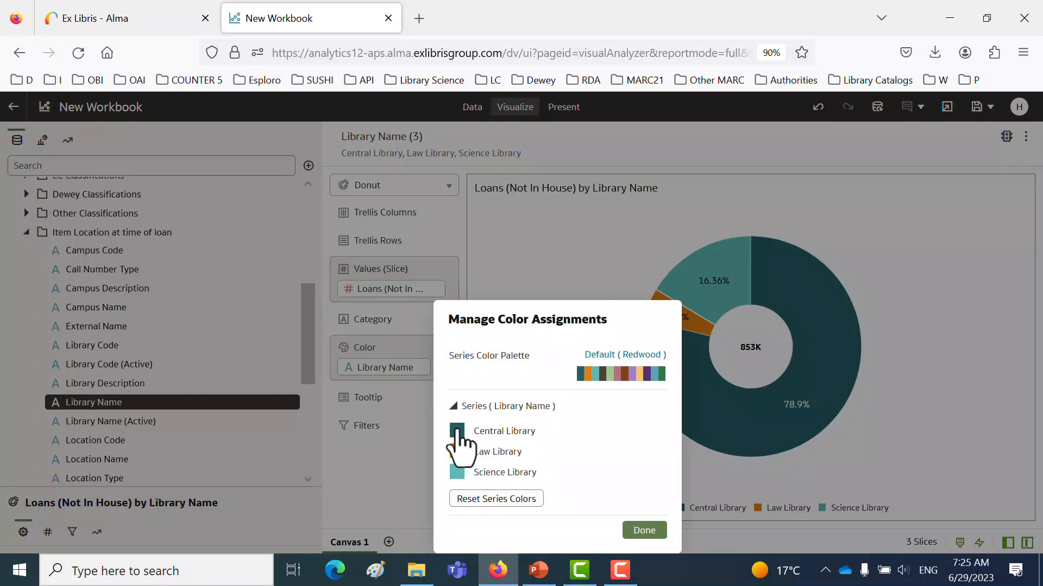
{"action": "left_click", "coordinate": [458, 434]}
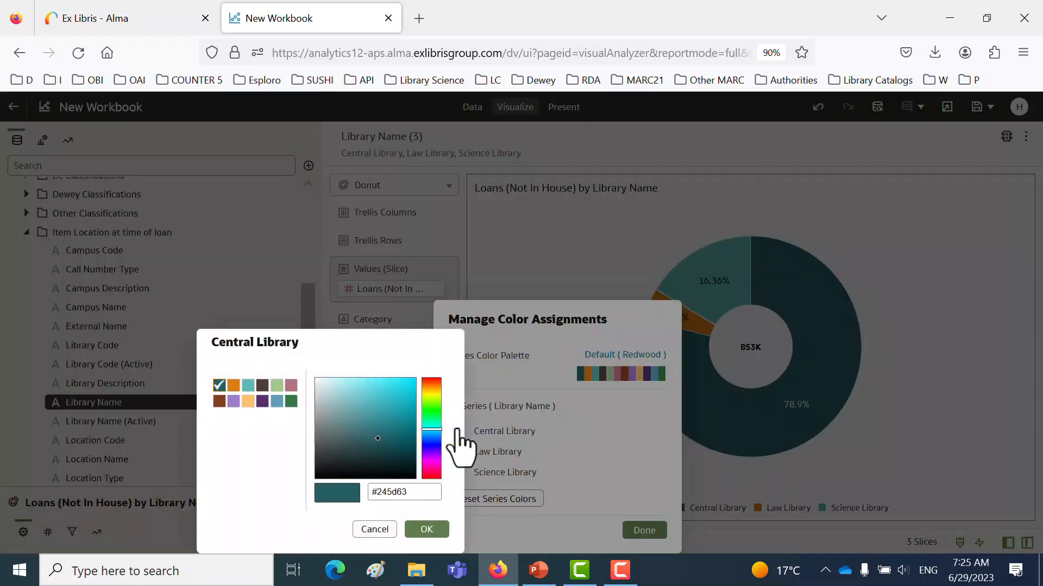
{"action": "left_click", "coordinate": [432, 464]}
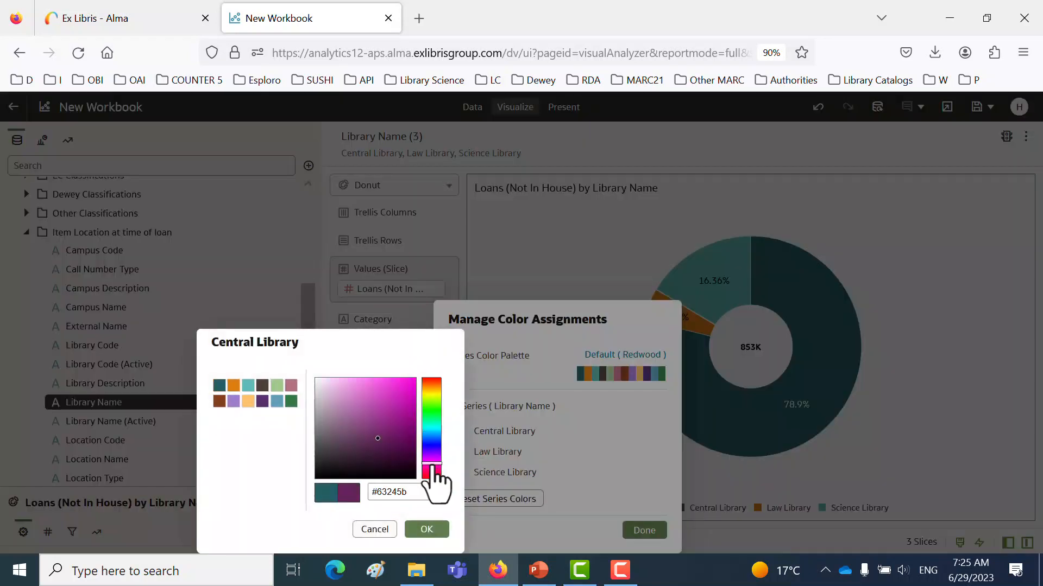
{"action": "left_click", "coordinate": [401, 386]}
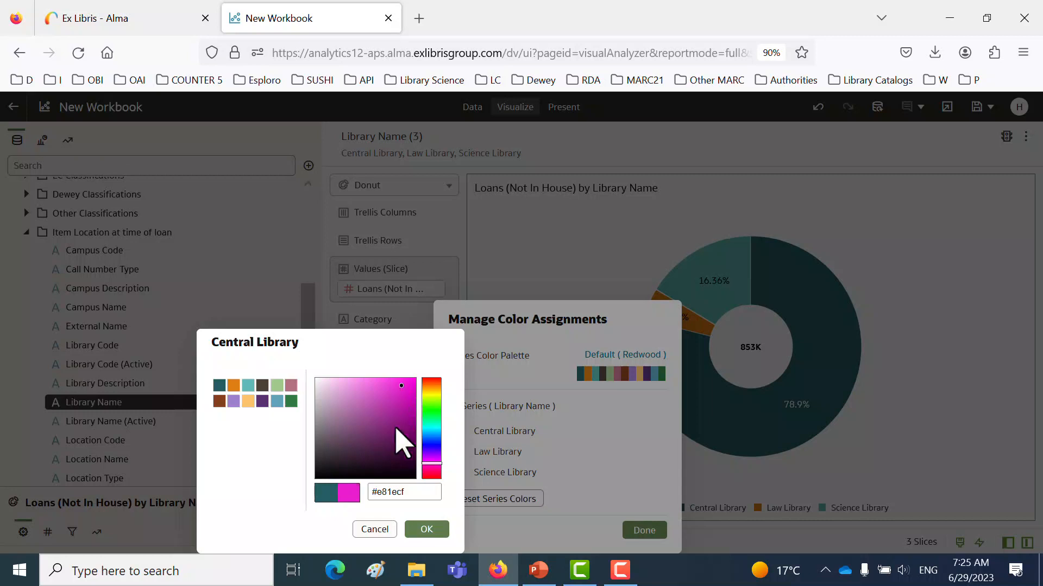
{"action": "left_click", "coordinate": [429, 532]}
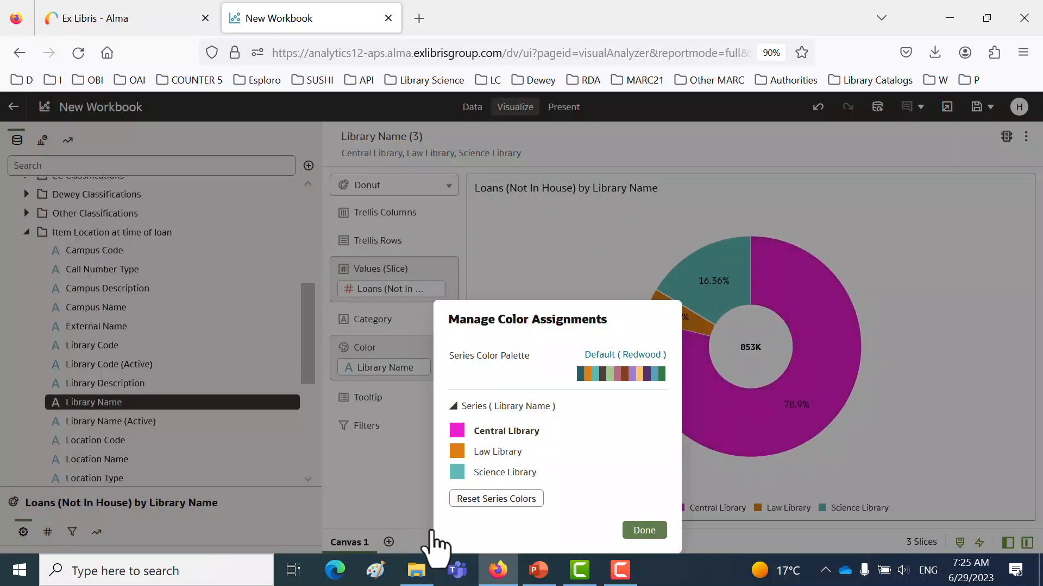
- Assign the colour #1612d0 to Science Library and finish the colour assignments
{"action": "left_click", "coordinate": [457, 472]}
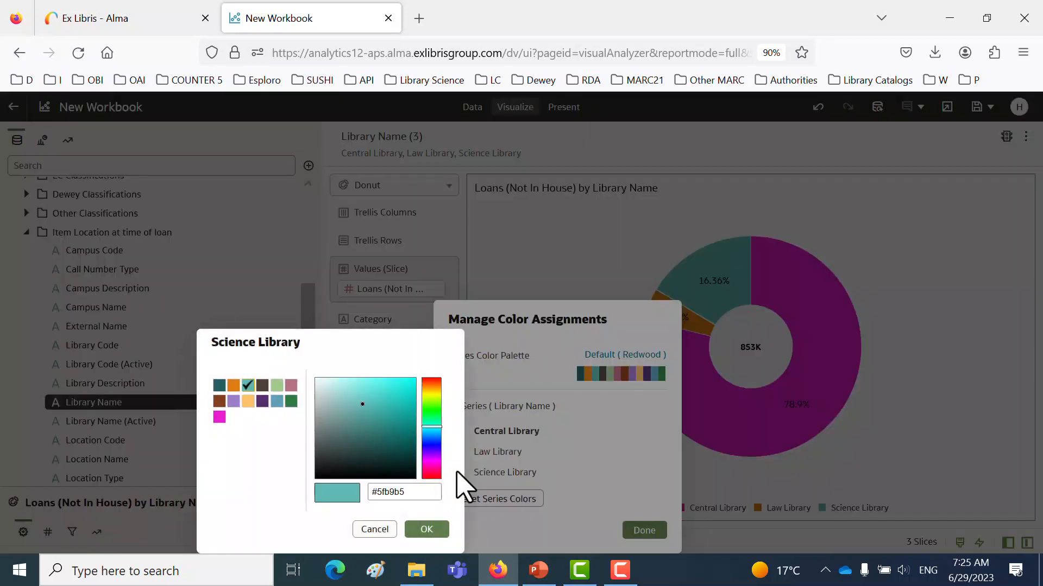
{"action": "left_click", "coordinate": [431, 445]}
{"action": "left_click", "coordinate": [406, 394]}
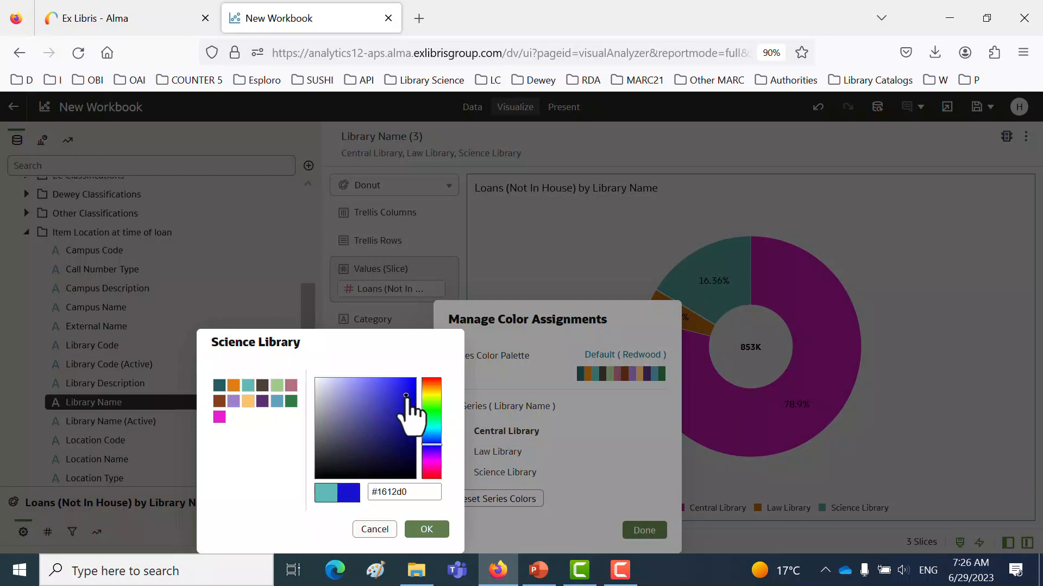
{"action": "left_click", "coordinate": [427, 529]}
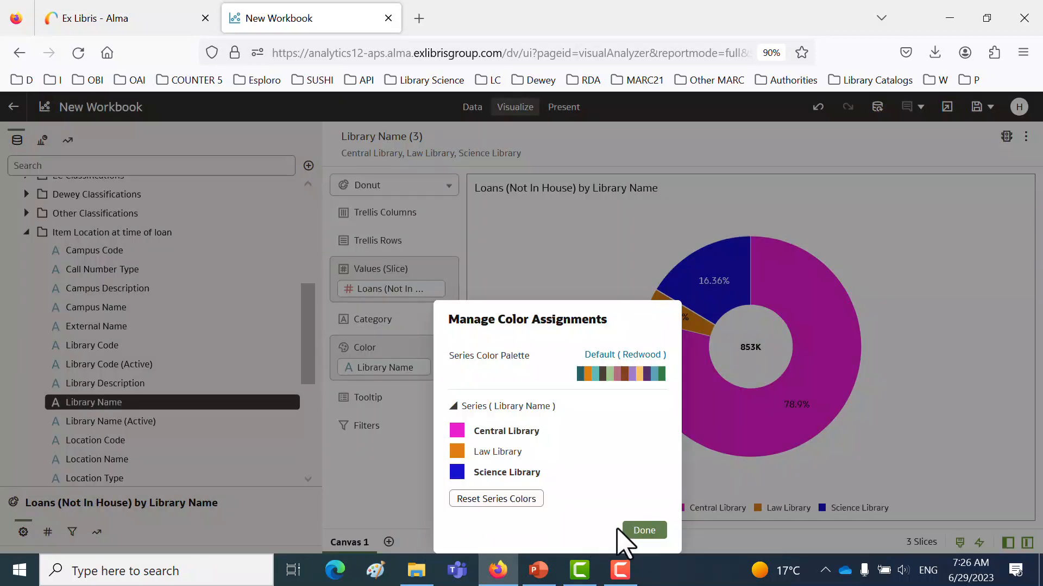
{"action": "left_click", "coordinate": [644, 530]}
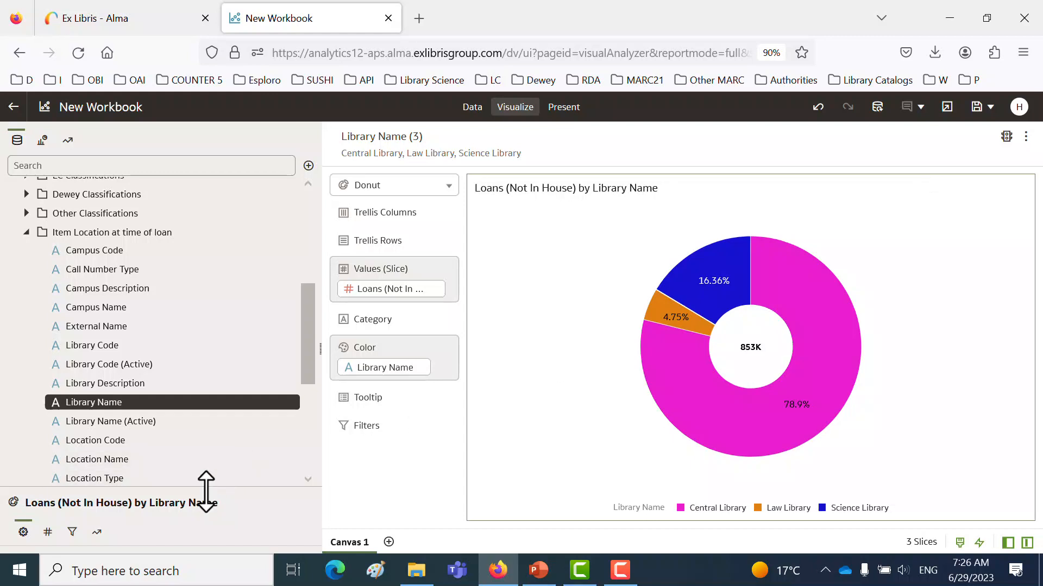
- Enlarge the properties area and make the donut chart's title font bold
{"action": "left_click_drag", "start_coordinate": [205, 490], "coordinate": [195, 301]}
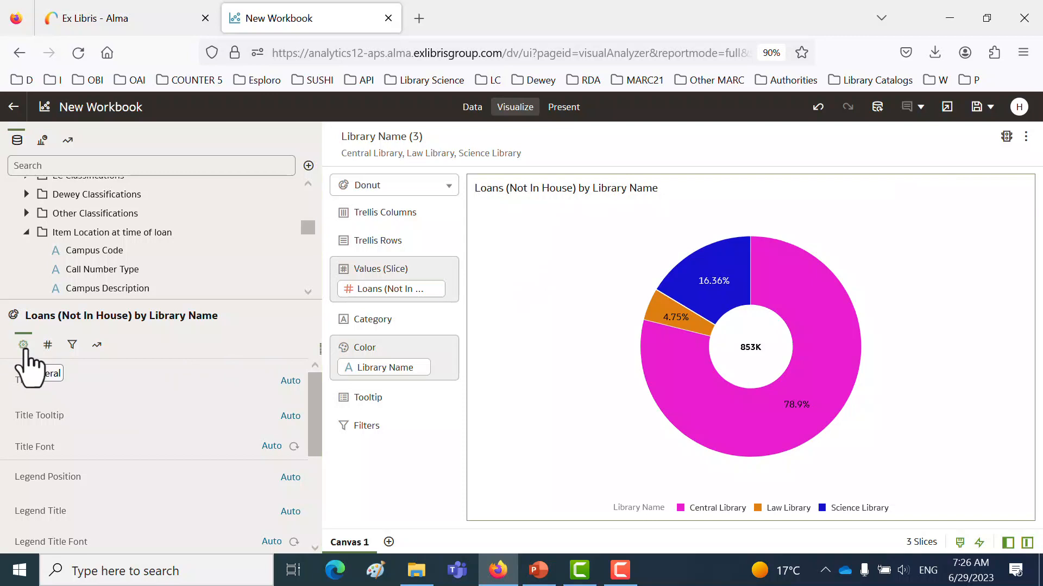
{"action": "left_click", "coordinate": [271, 446]}
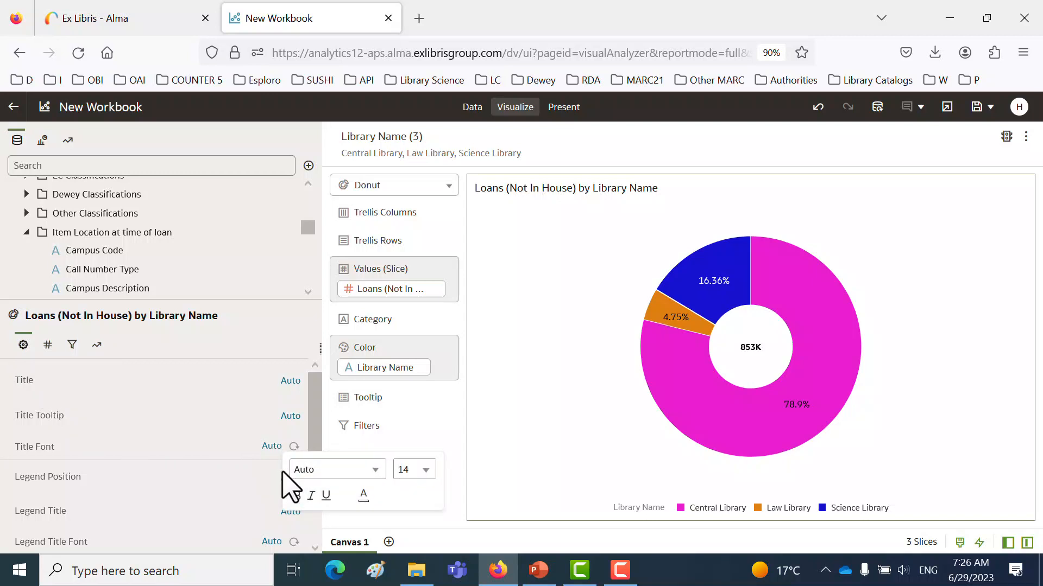
{"action": "left_click", "coordinate": [296, 496]}
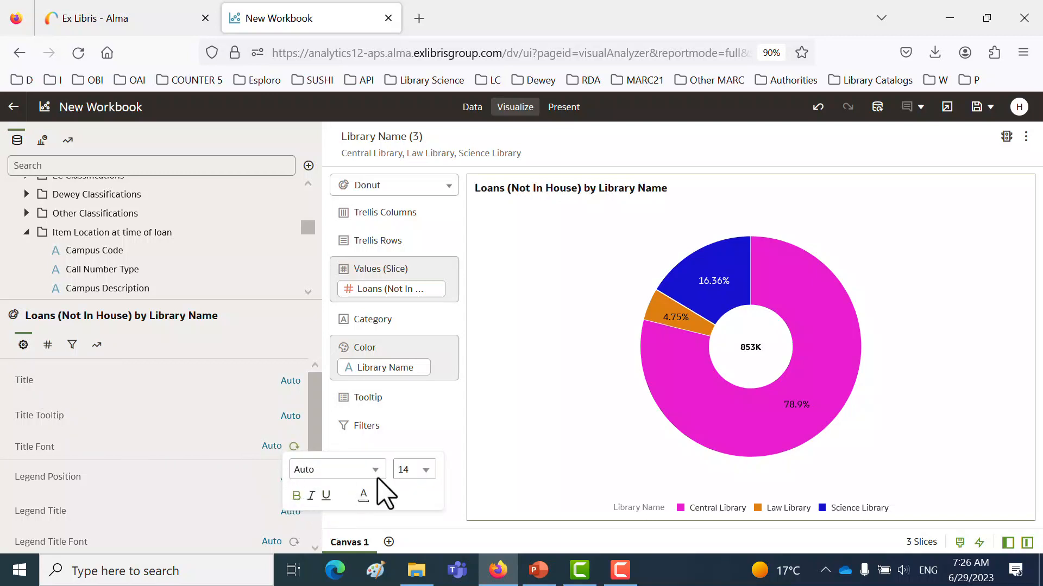
- Set the donut chart's title font size to 48
{"action": "left_click", "coordinate": [426, 470]}
{"action": "scroll", "coordinate": [417, 432], "scroll_direction": "down", "scroll_amount": 4}
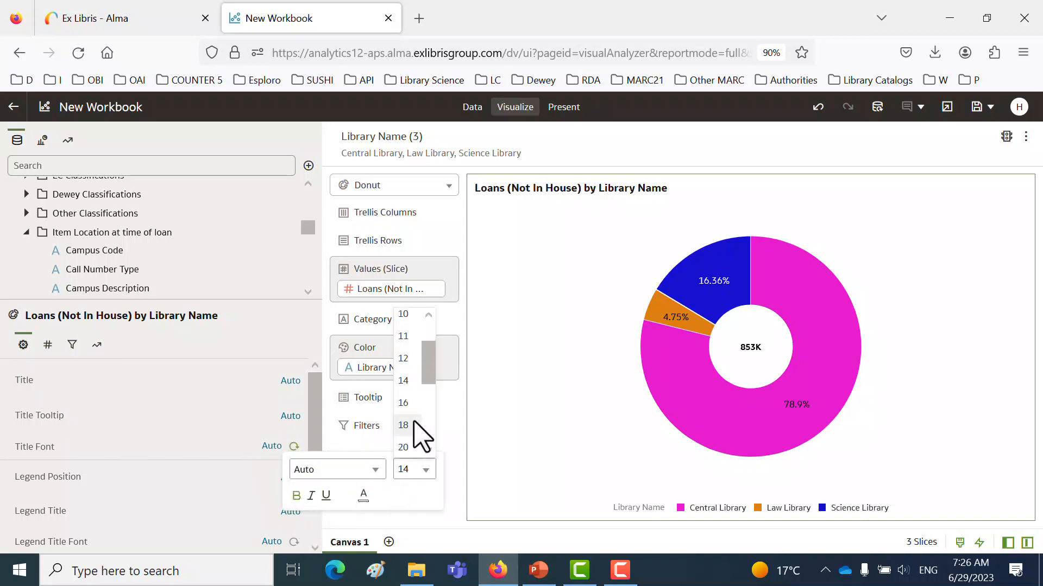
{"action": "left_click", "coordinate": [408, 423]}
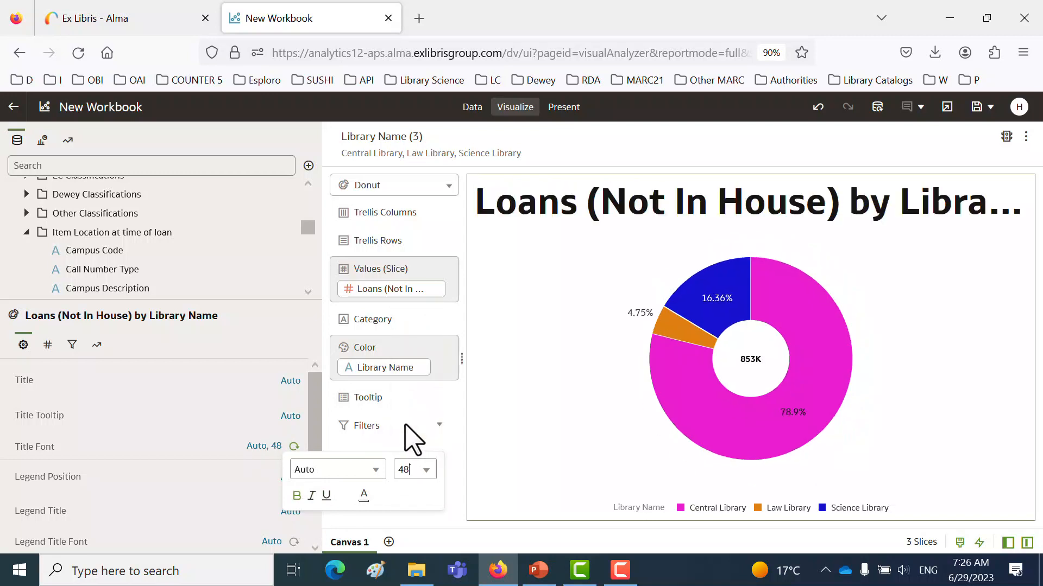
- Set the donut chart's title font size to 26
{"action": "left_click", "coordinate": [426, 470]}
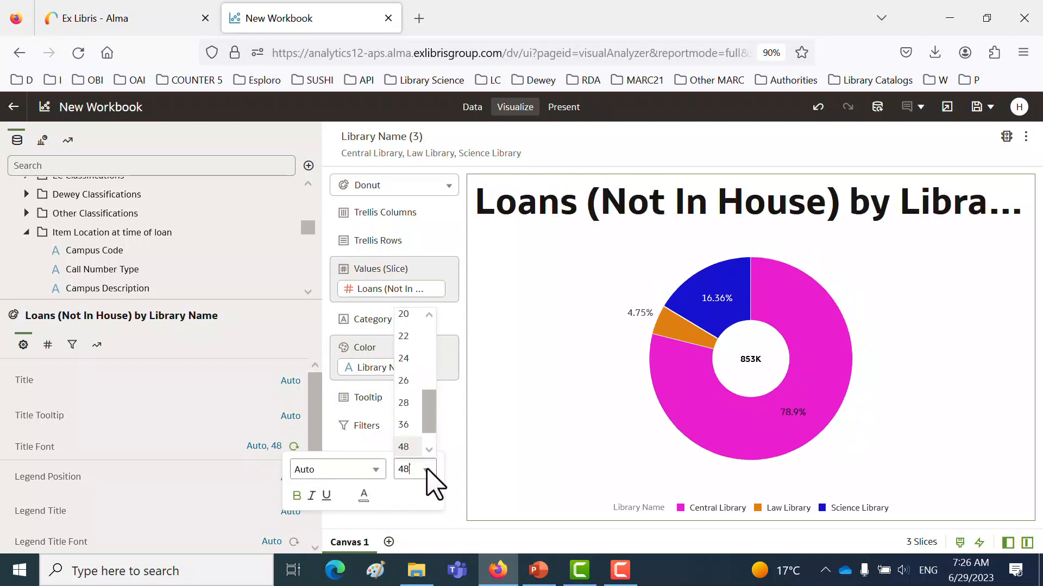
{"action": "left_click", "coordinate": [409, 380]}
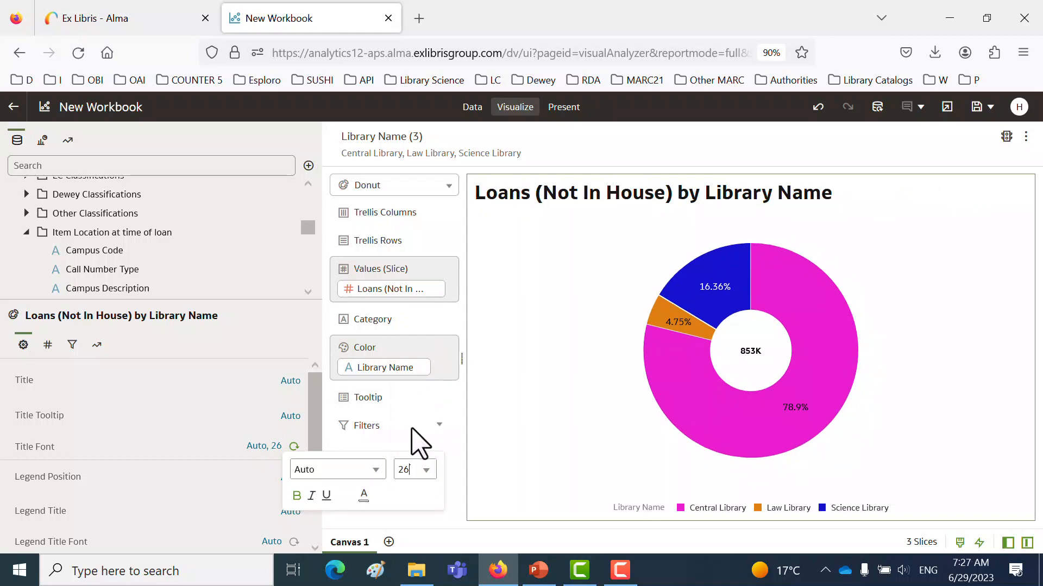
{"action": "left_click", "coordinate": [223, 410]}
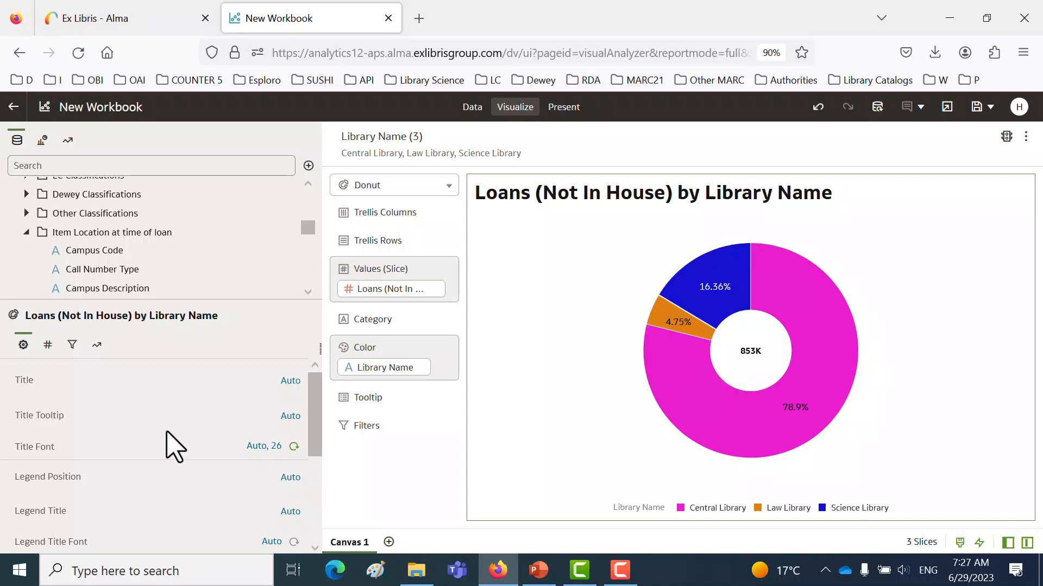
- Set the donut chart's legend position to Right
{"action": "scroll", "coordinate": [56, 479], "scroll_direction": "down", "scroll_amount": 1}
{"action": "scroll", "coordinate": [56, 478], "scroll_direction": "down", "scroll_amount": 2}
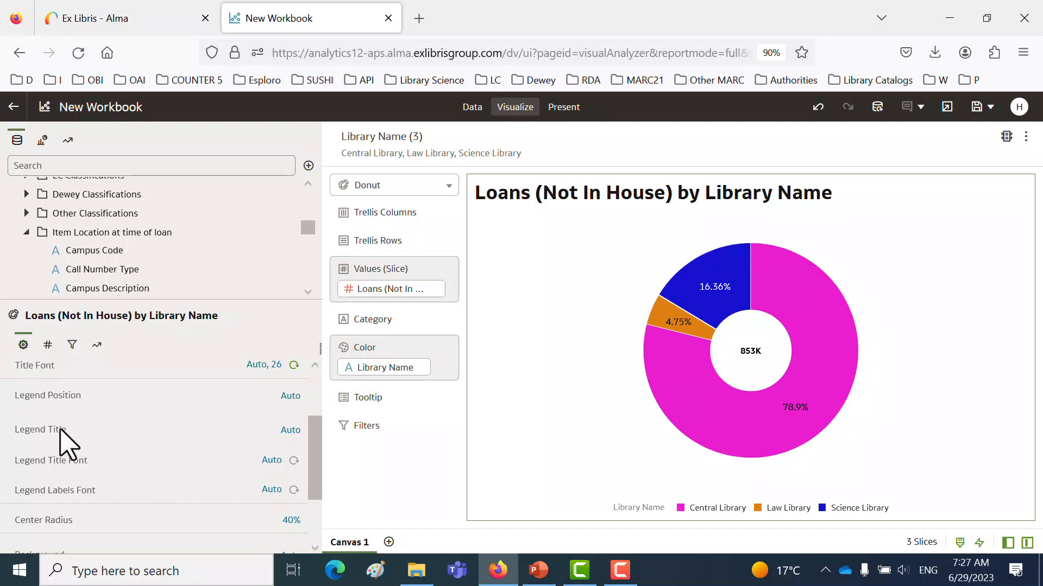
{"action": "left_click", "coordinate": [288, 397]}
{"action": "left_click", "coordinate": [315, 487]}
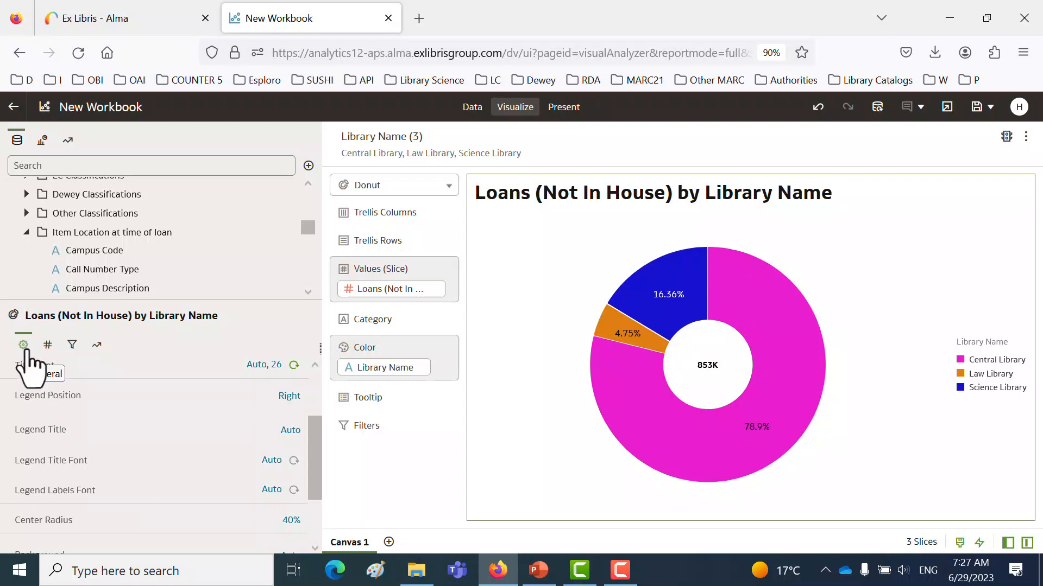
- Give the donut chart a custom background with the turquoise fill color #18e2db
{"action": "scroll", "coordinate": [167, 494], "scroll_direction": "down", "scroll_amount": 2}
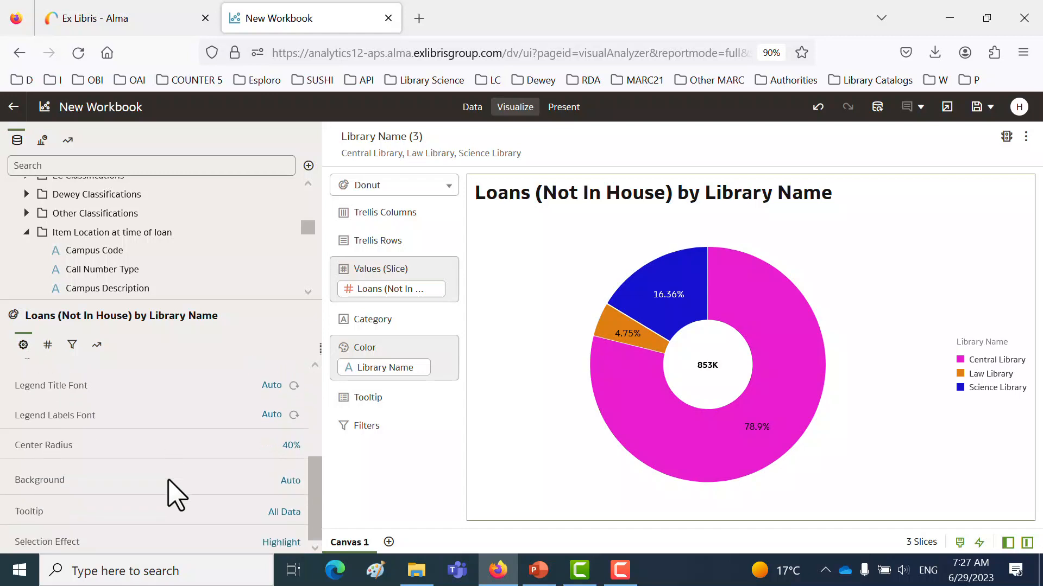
{"action": "left_click", "coordinate": [290, 481]}
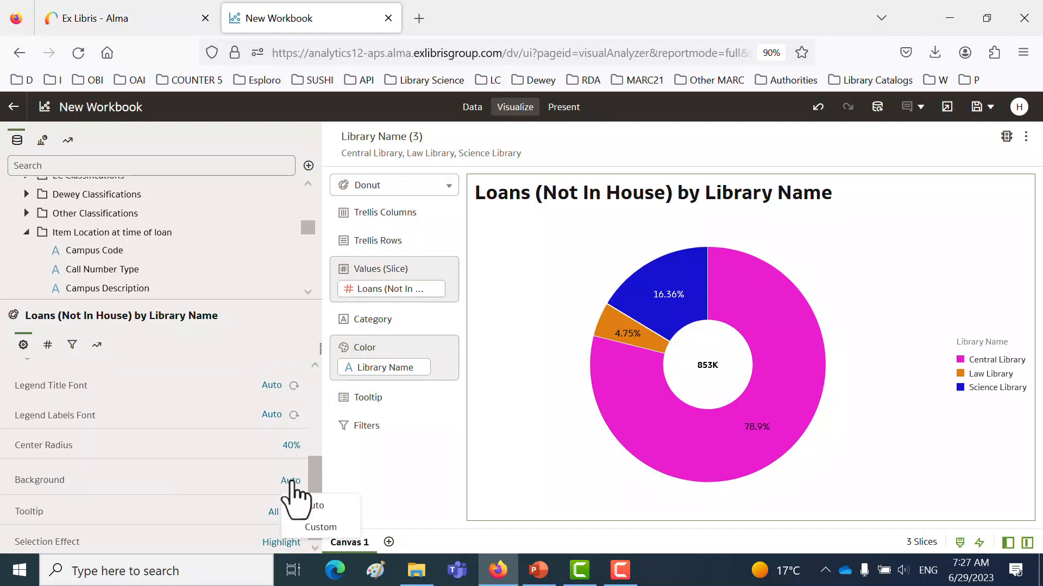
{"action": "left_click", "coordinate": [320, 527]}
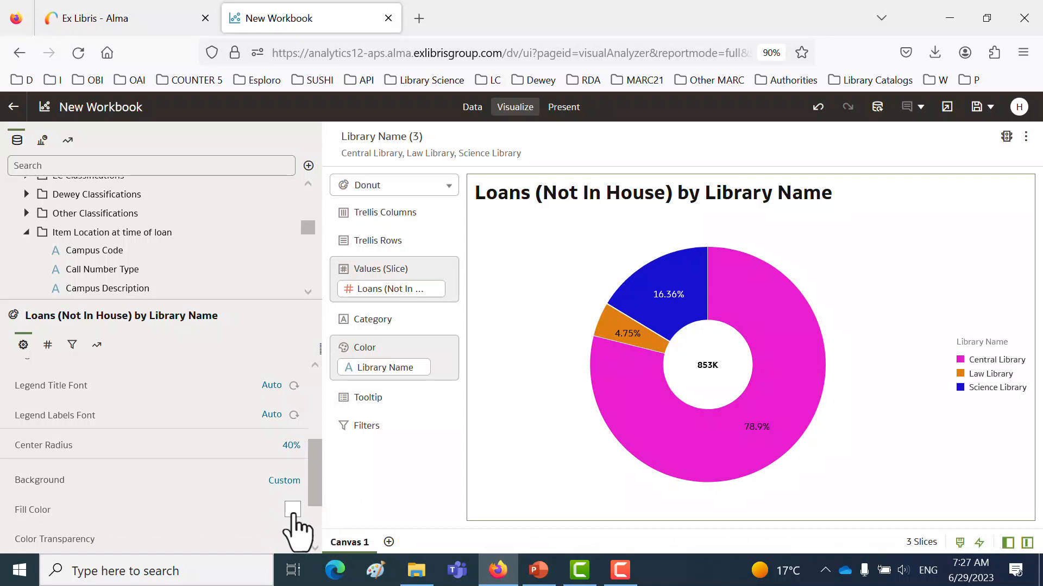
{"action": "left_click", "coordinate": [293, 511]}
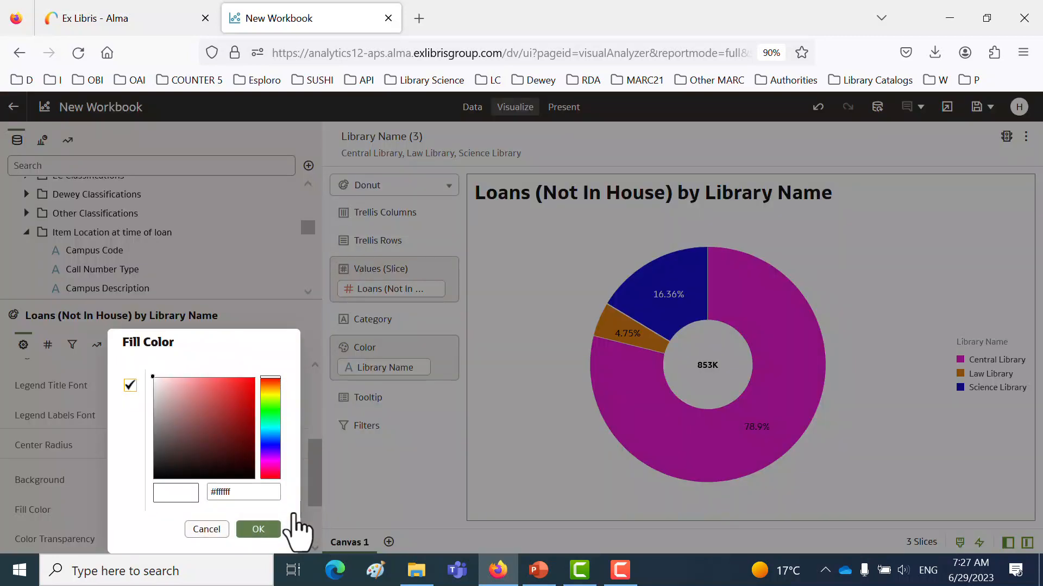
{"action": "left_click", "coordinate": [270, 427]}
{"action": "left_click", "coordinate": [243, 388]}
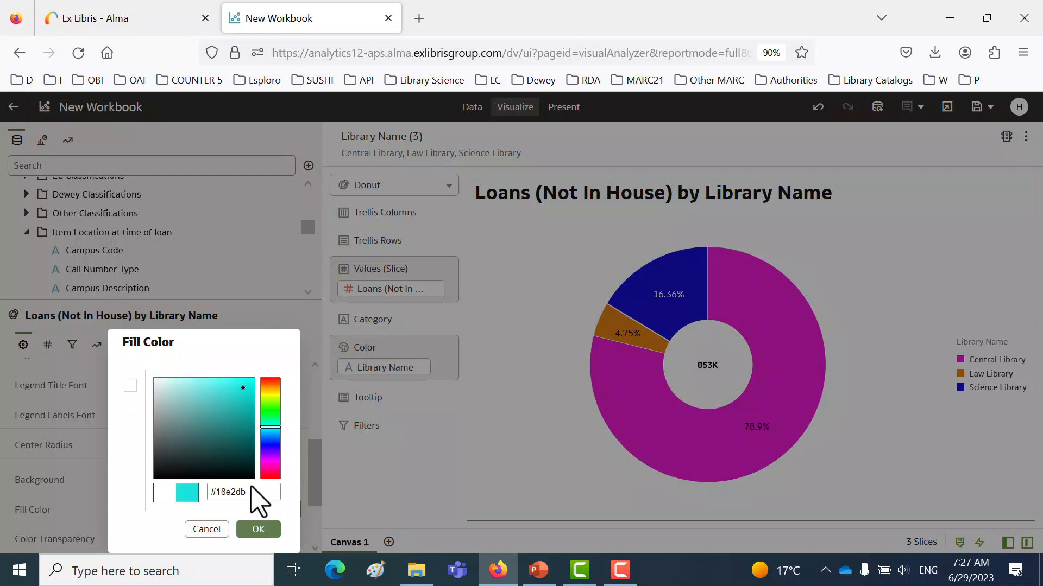
{"action": "left_click", "coordinate": [258, 530]}
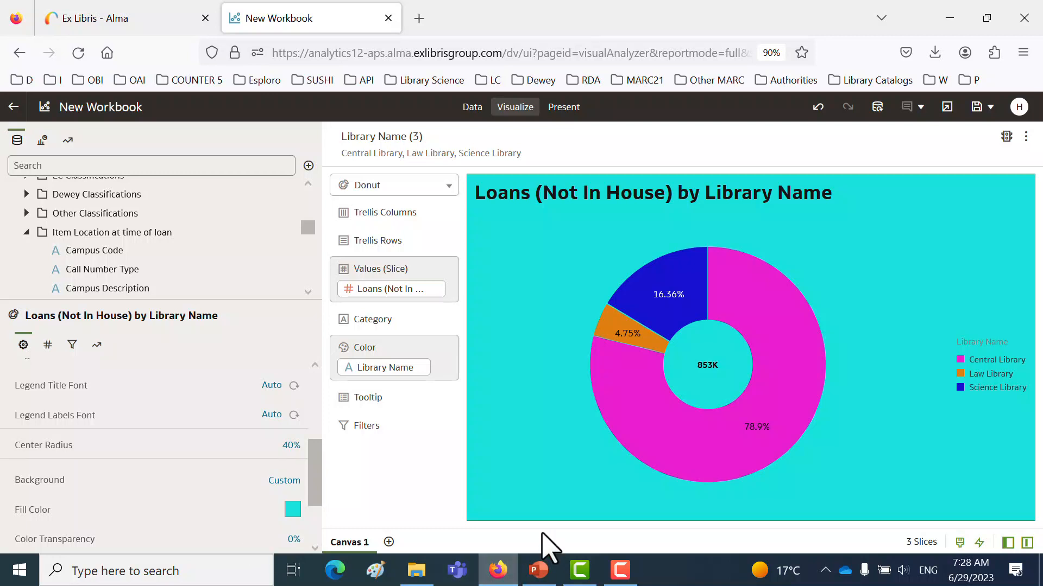
- Select individual donut slices to examine the Highlight selection effect and the slice tooltips
{"action": "mouse_move", "coordinate": [627, 423]}
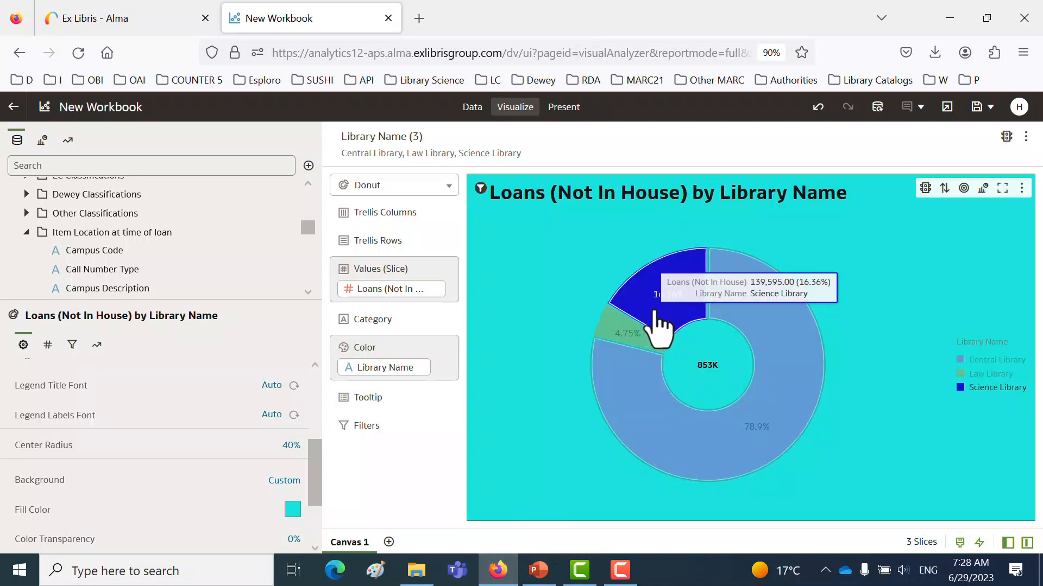
{"action": "left_click", "coordinate": [624, 332]}
{"action": "left_click", "coordinate": [775, 365]}
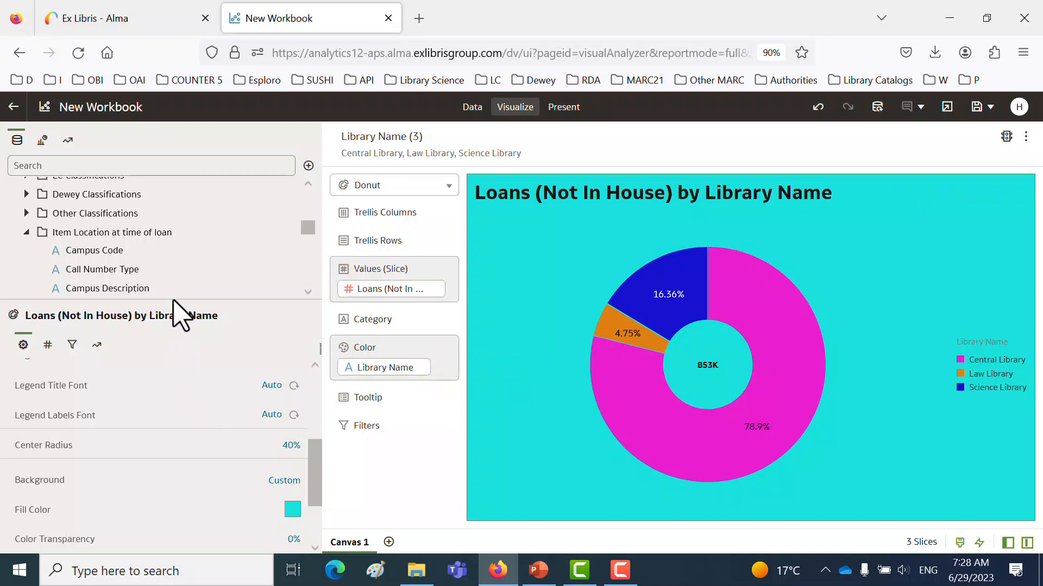
- Enlarge the properties area and set the donut chart's selection effect to Explode
{"action": "left_click_drag", "start_coordinate": [174, 301], "coordinate": [173, 238]}
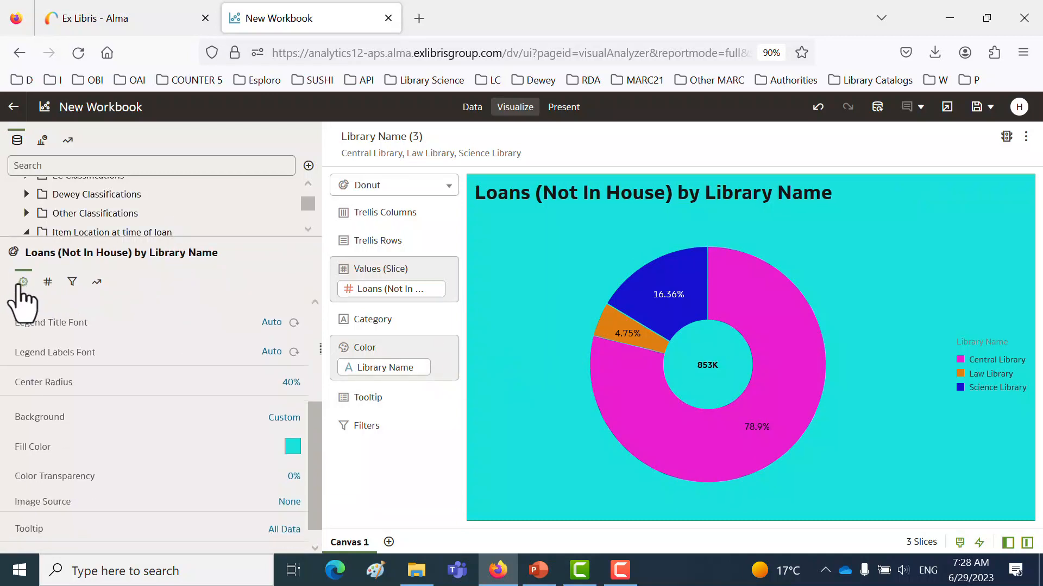
{"action": "scroll", "coordinate": [144, 459], "scroll_direction": "down", "scroll_amount": 1}
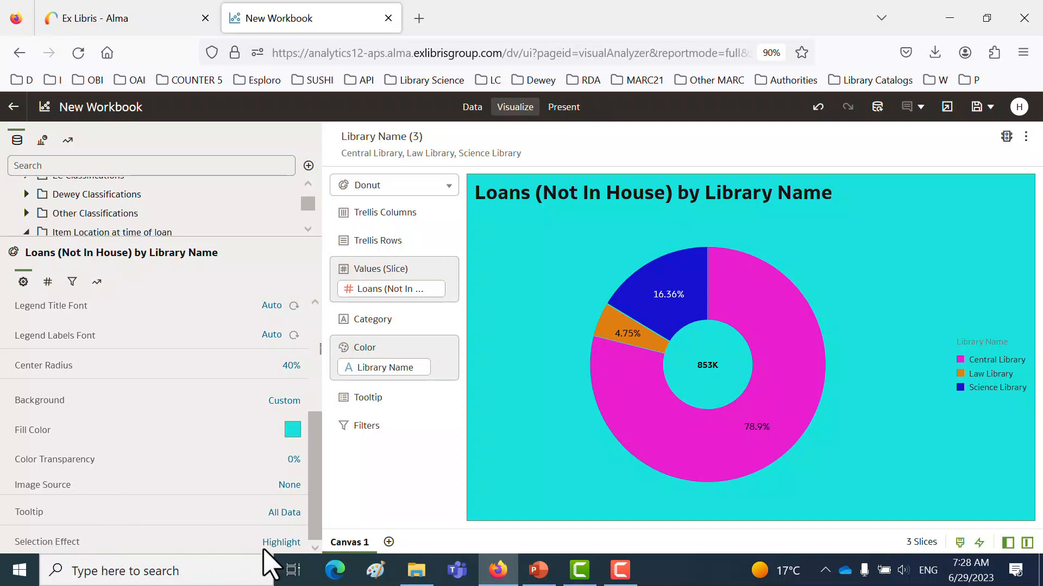
{"action": "left_click", "coordinate": [284, 544]}
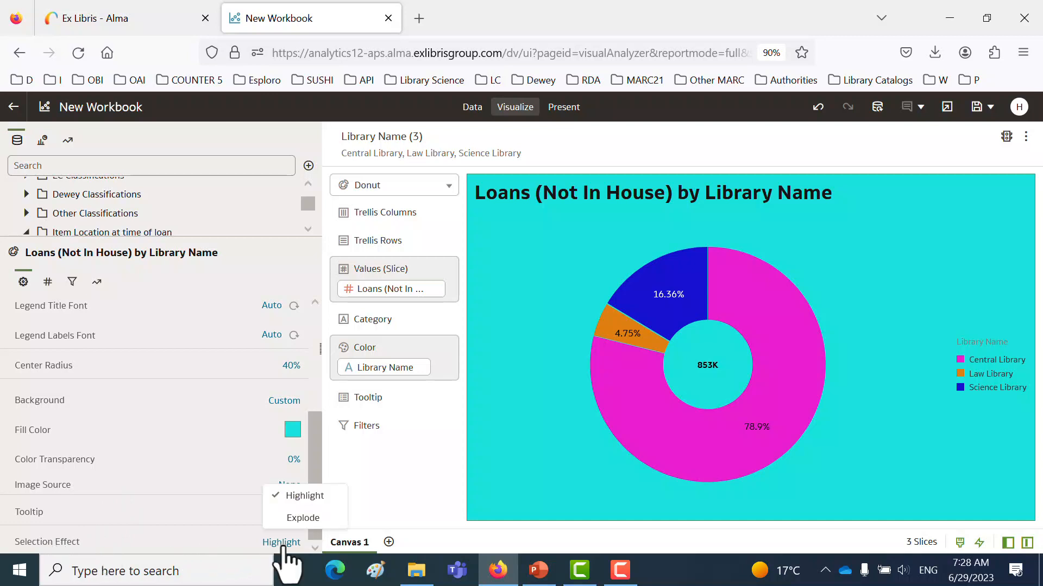
{"action": "left_click", "coordinate": [303, 518]}
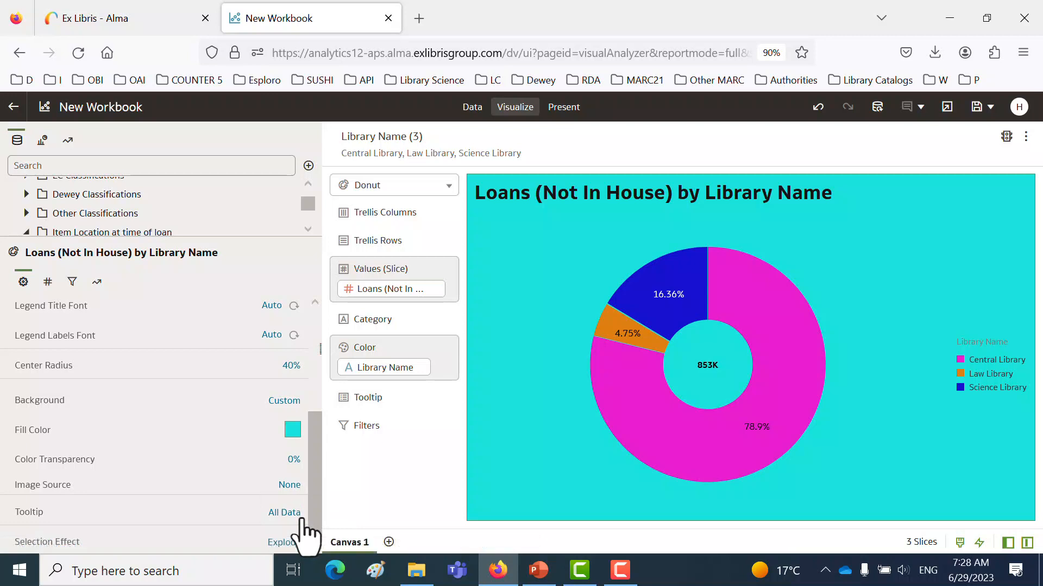
- Select the Central, Science and Law Library slices one by one to examine the Explode effect, and clear the selection
{"action": "left_click", "coordinate": [649, 438]}
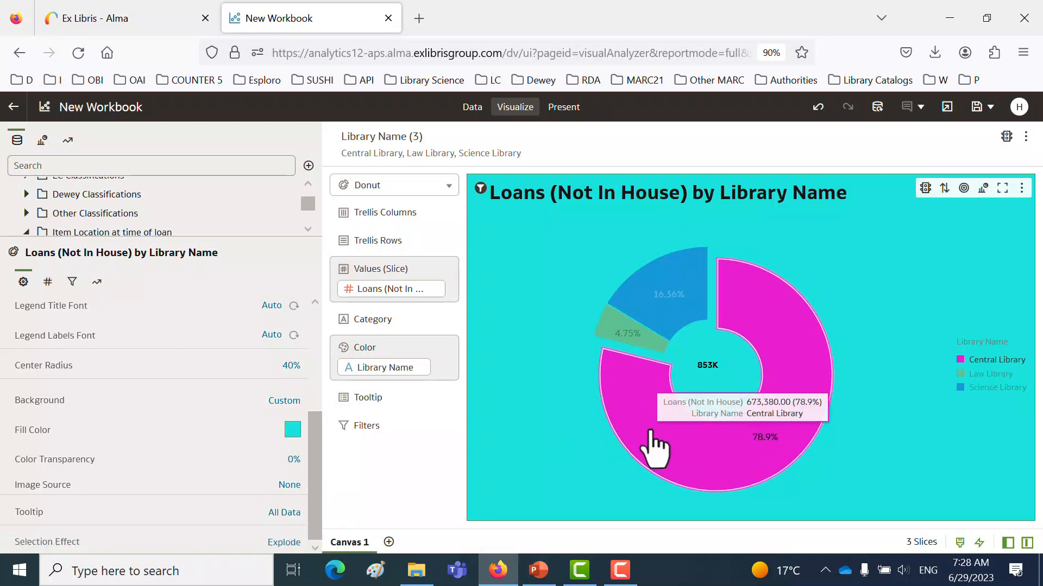
{"action": "left_click", "coordinate": [671, 324]}
{"action": "left_click", "coordinate": [631, 330]}
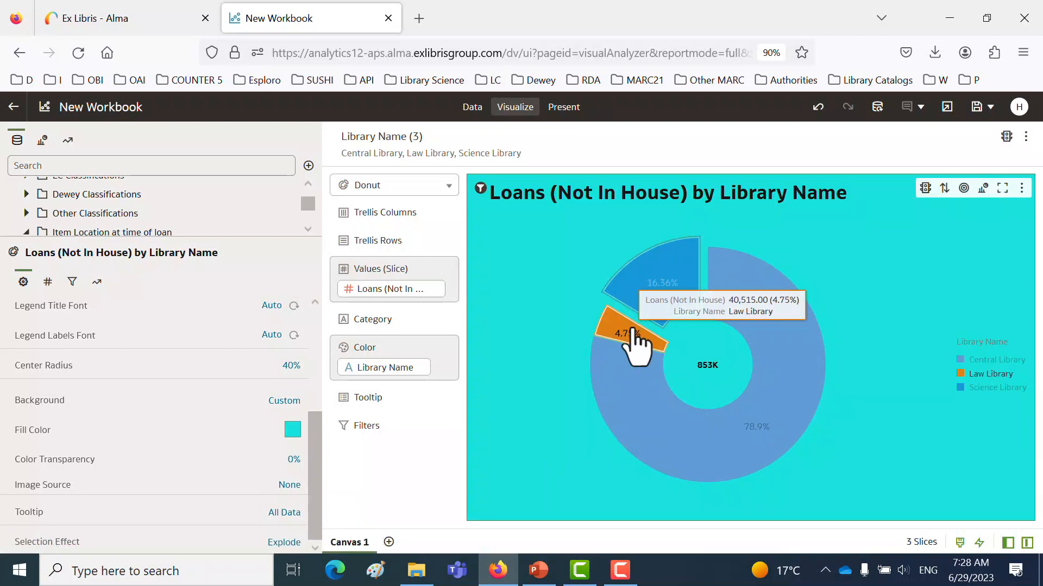
{"action": "left_click", "coordinate": [519, 433]}
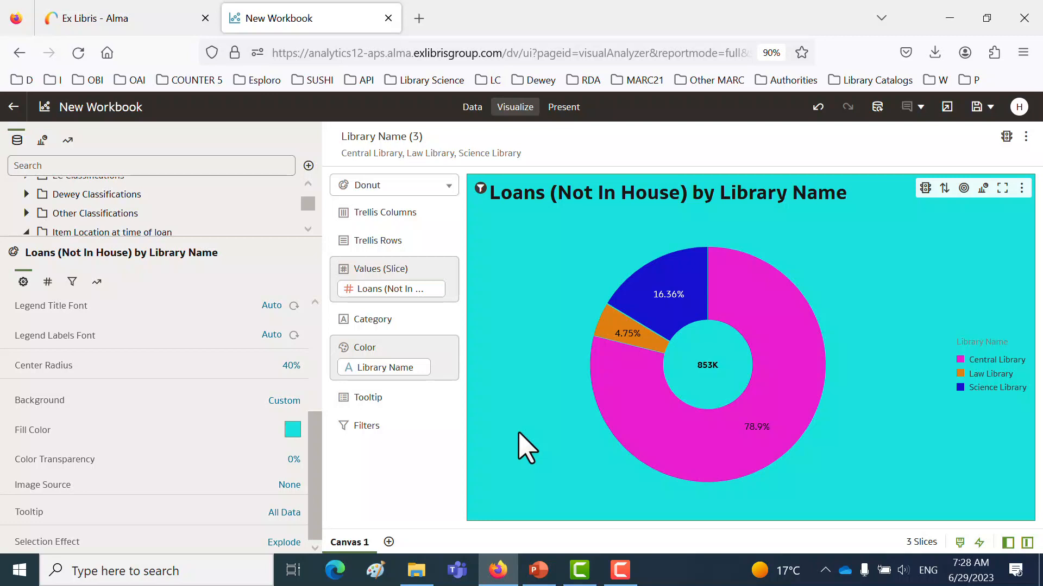
{"action": "left_click", "coordinate": [680, 305]}
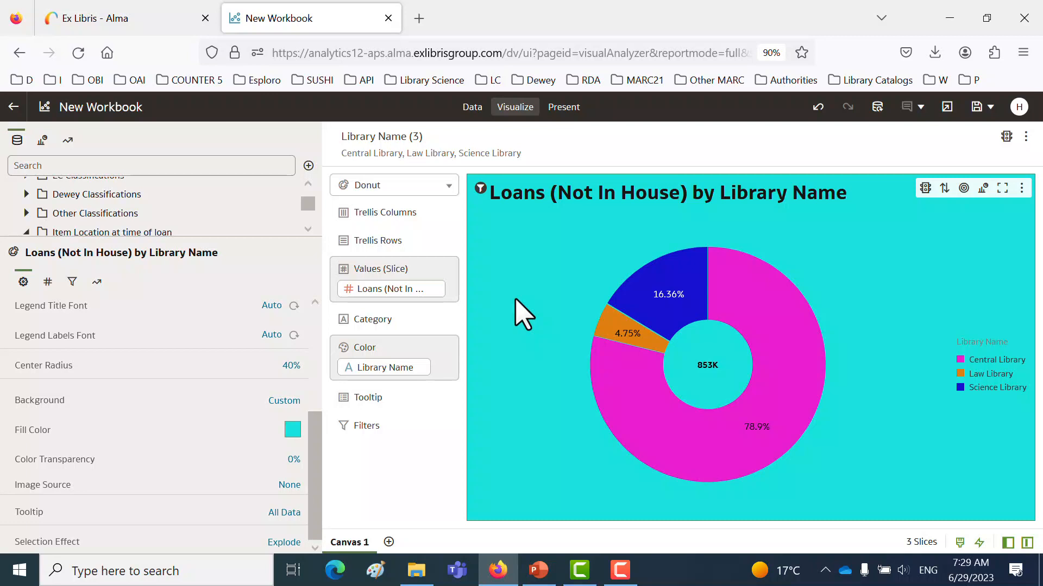
- Make the donut chart's data labels show Value instead of Percent
{"action": "left_click", "coordinate": [48, 282]}
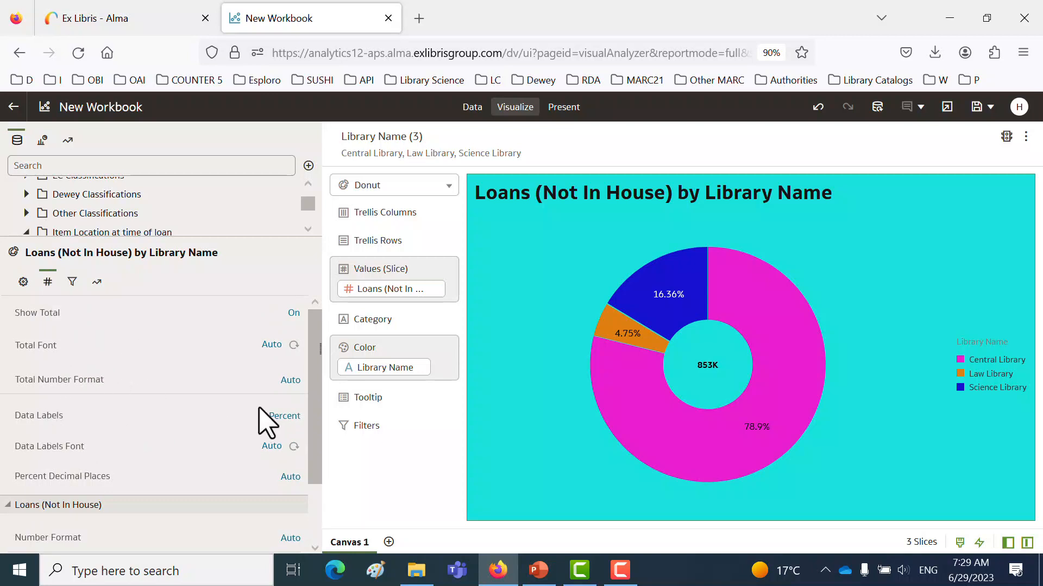
{"action": "left_click", "coordinate": [286, 417]}
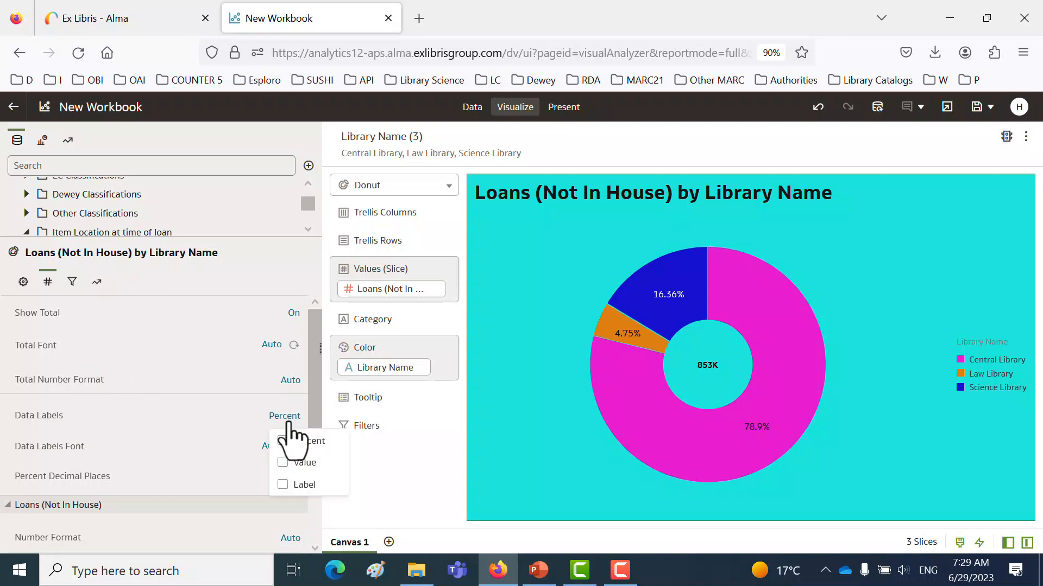
{"action": "left_click", "coordinate": [283, 463]}
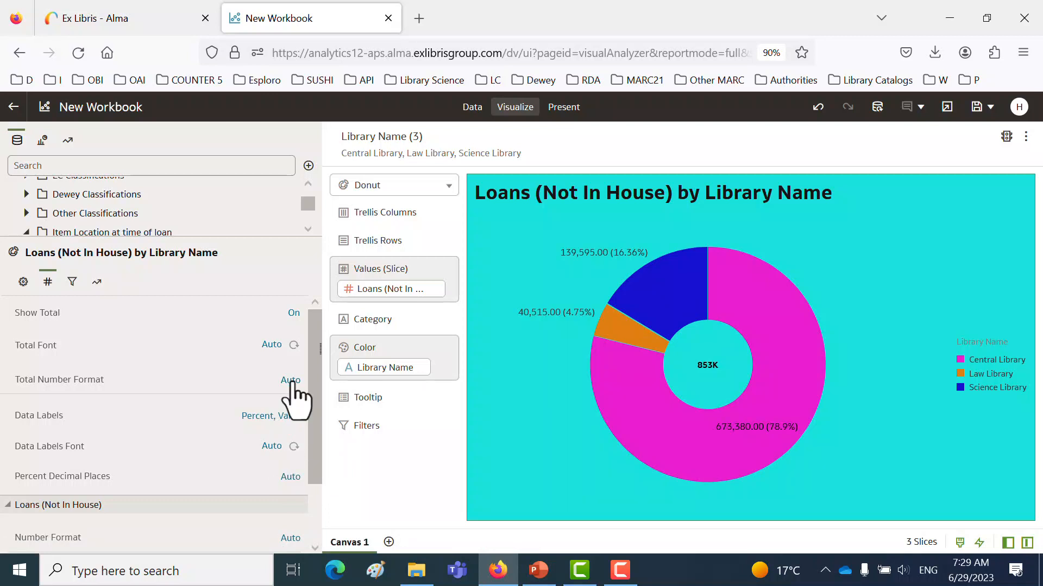
{"action": "left_click", "coordinate": [286, 416]}
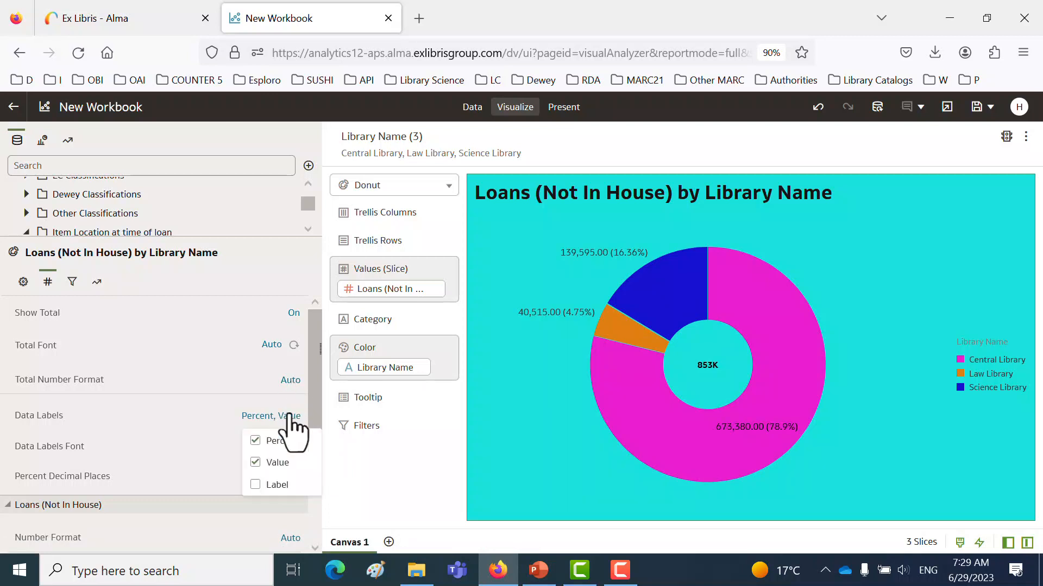
{"action": "left_click", "coordinate": [255, 440]}
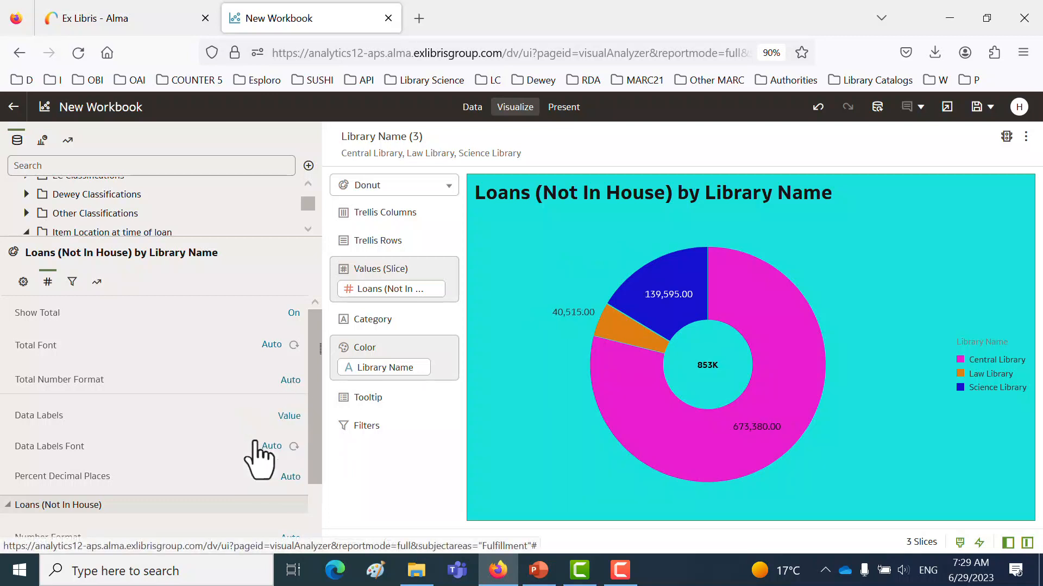
- Try showing Percent together with Value in the data labels, and return to Value only
{"action": "left_click", "coordinate": [288, 416]}
{"action": "left_click", "coordinate": [292, 441]}
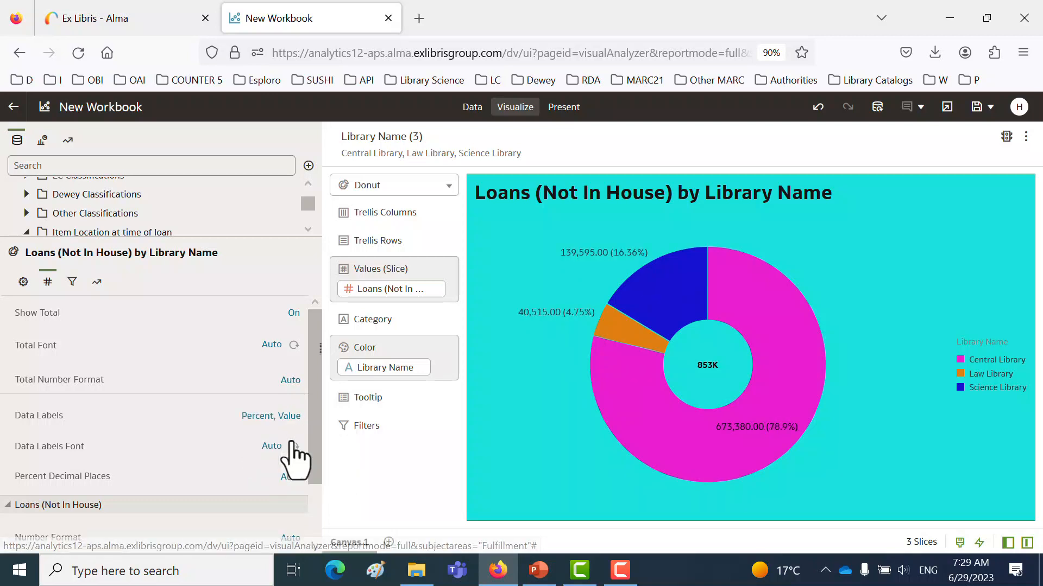
{"action": "left_click", "coordinate": [287, 418]}
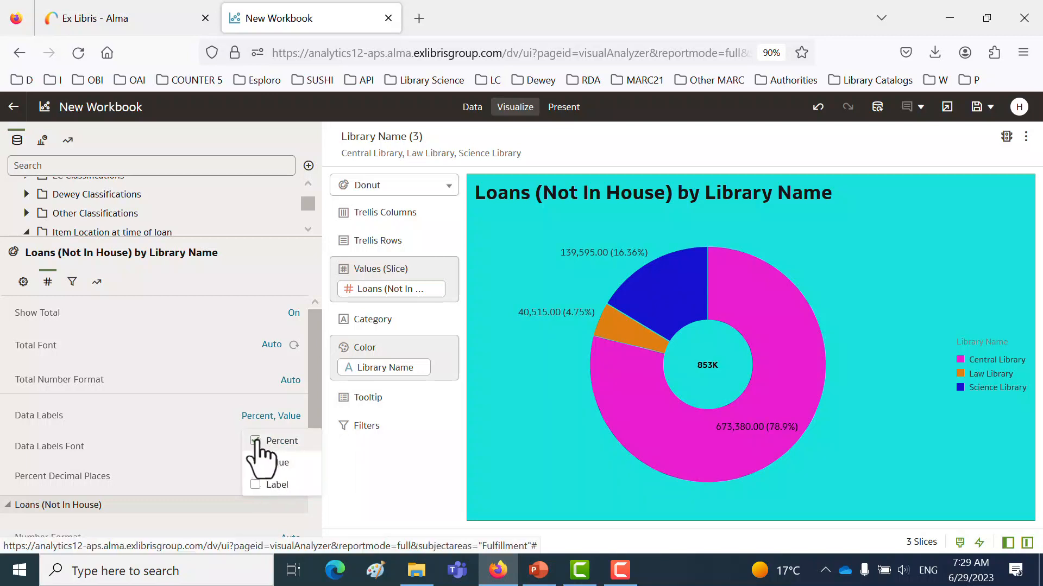
{"action": "left_click", "coordinate": [256, 440]}
{"action": "left_click", "coordinate": [290, 417]}
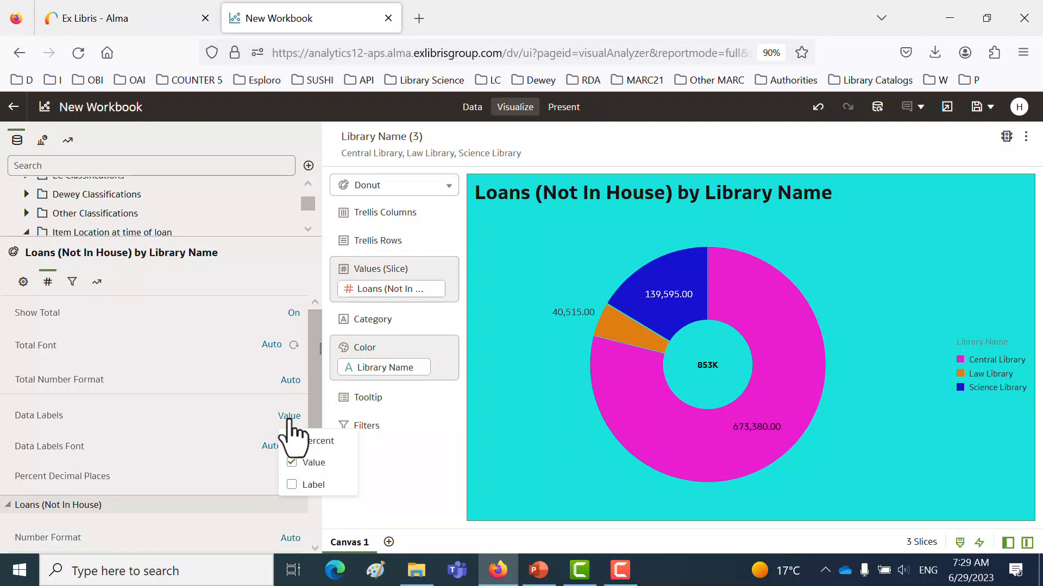
{"action": "left_click", "coordinate": [234, 394]}
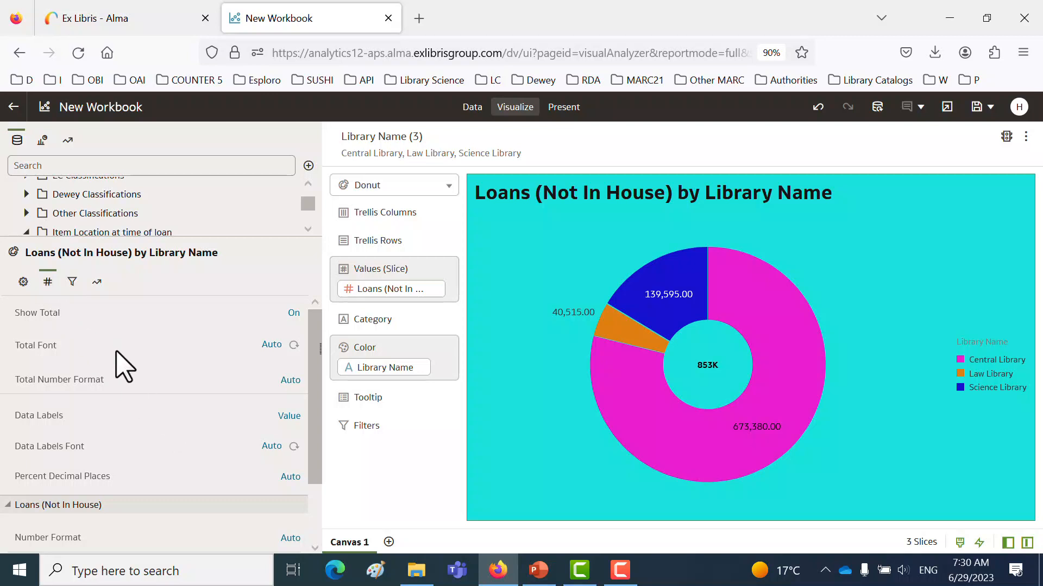
- Switch the total in the donut's center off and on again
{"action": "scroll", "coordinate": [153, 399], "scroll_direction": "down", "scroll_amount": 2}
{"action": "scroll", "coordinate": [145, 384], "scroll_direction": "up", "scroll_amount": 2}
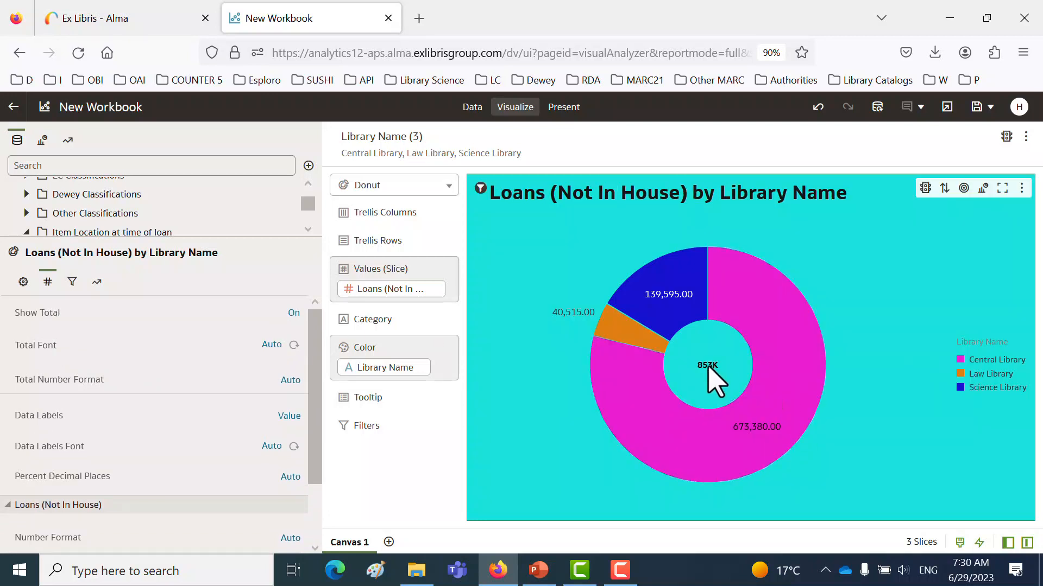
{"action": "left_click", "coordinate": [294, 313]}
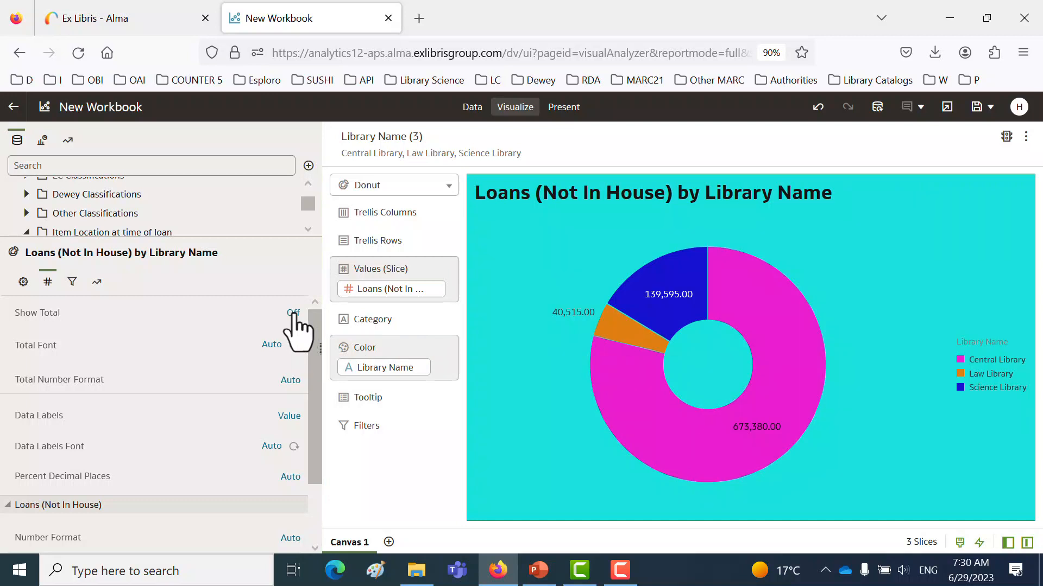
{"action": "left_click", "coordinate": [294, 313]}
- Try the Number format for the donut's total and return it to Auto
{"action": "left_click", "coordinate": [291, 383]}
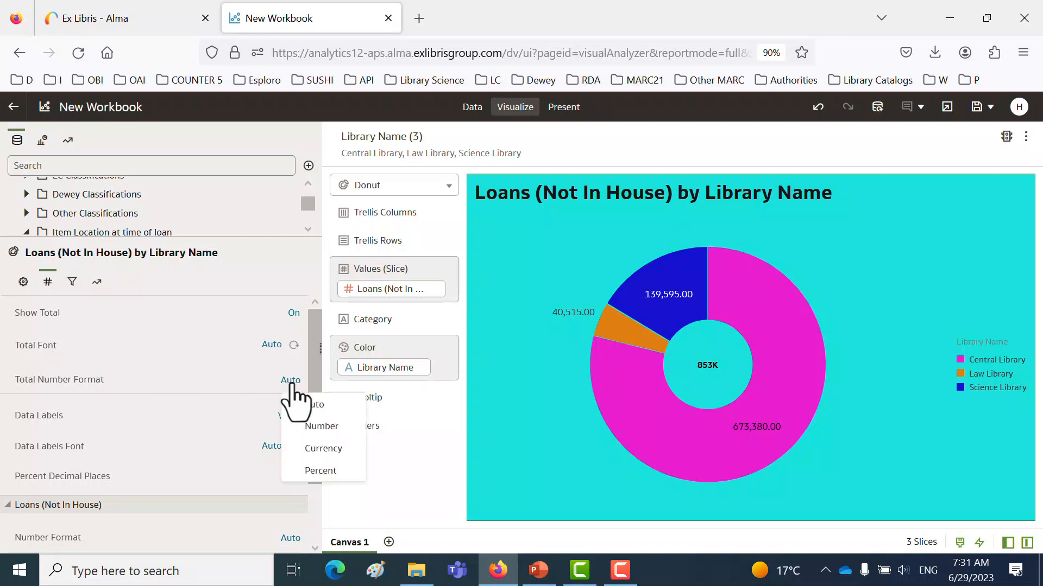
{"action": "left_click", "coordinate": [321, 428]}
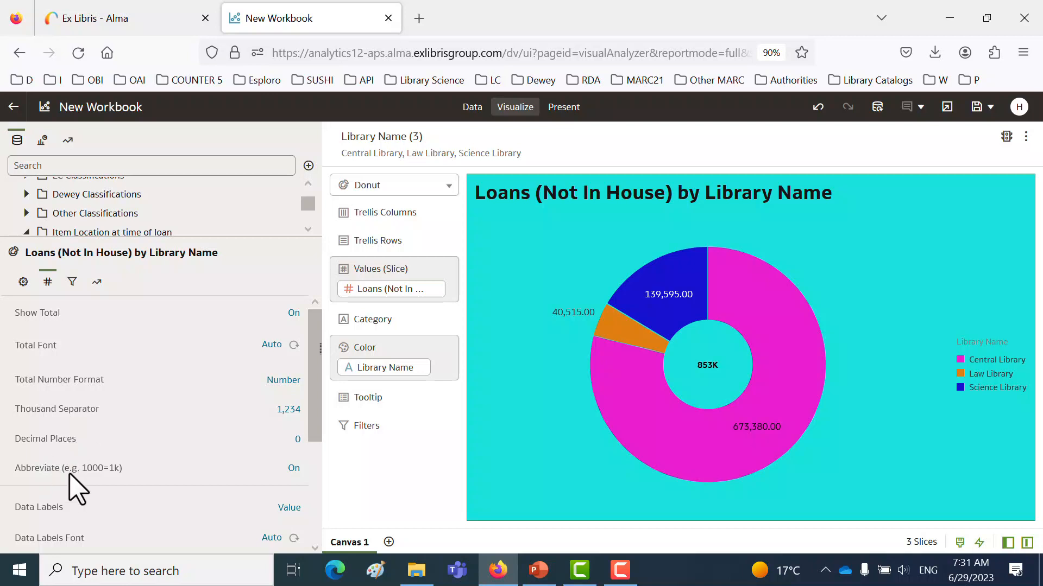
{"action": "left_click", "coordinate": [292, 382]}
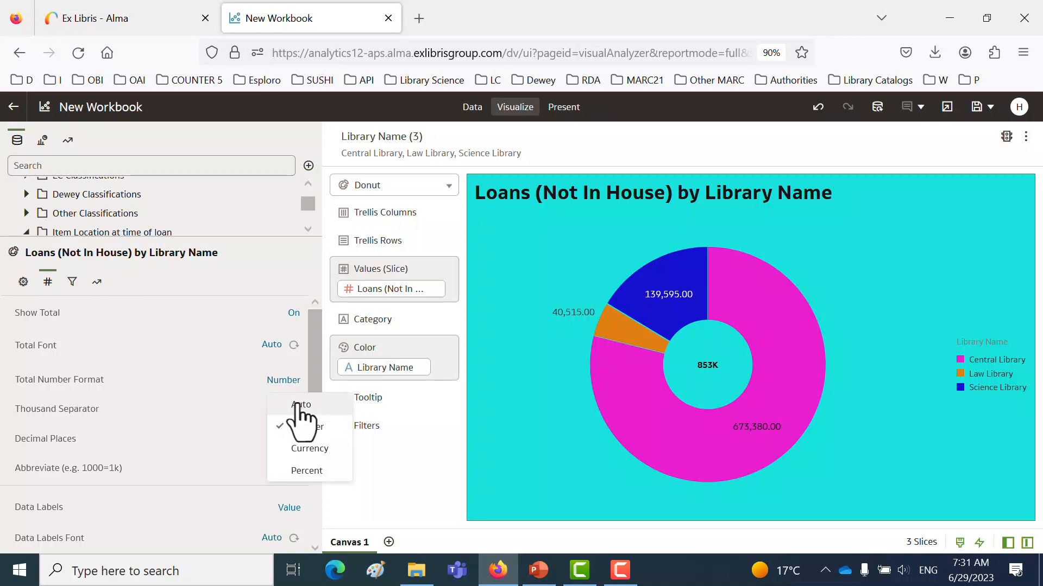
{"action": "left_click", "coordinate": [300, 405]}
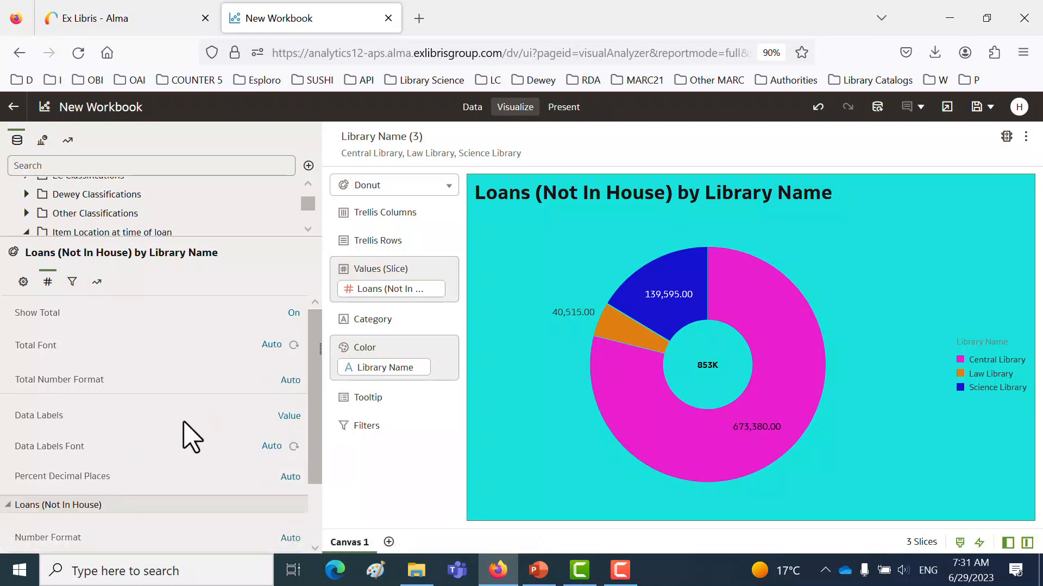
- Set the total number format to Number and turn off abbreviation of the donut's total
{"action": "left_click", "coordinate": [291, 381]}
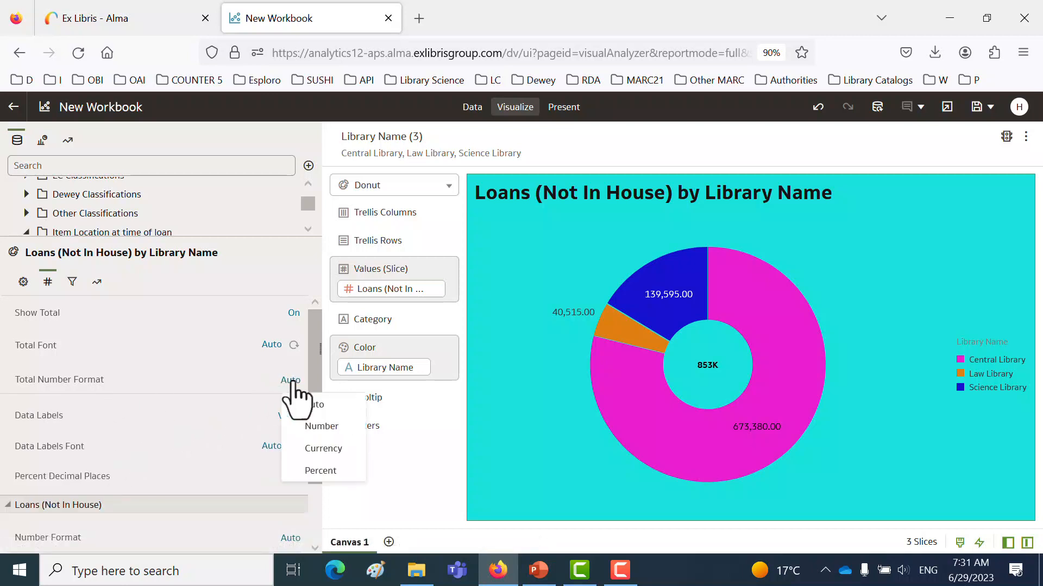
{"action": "left_click", "coordinate": [314, 427]}
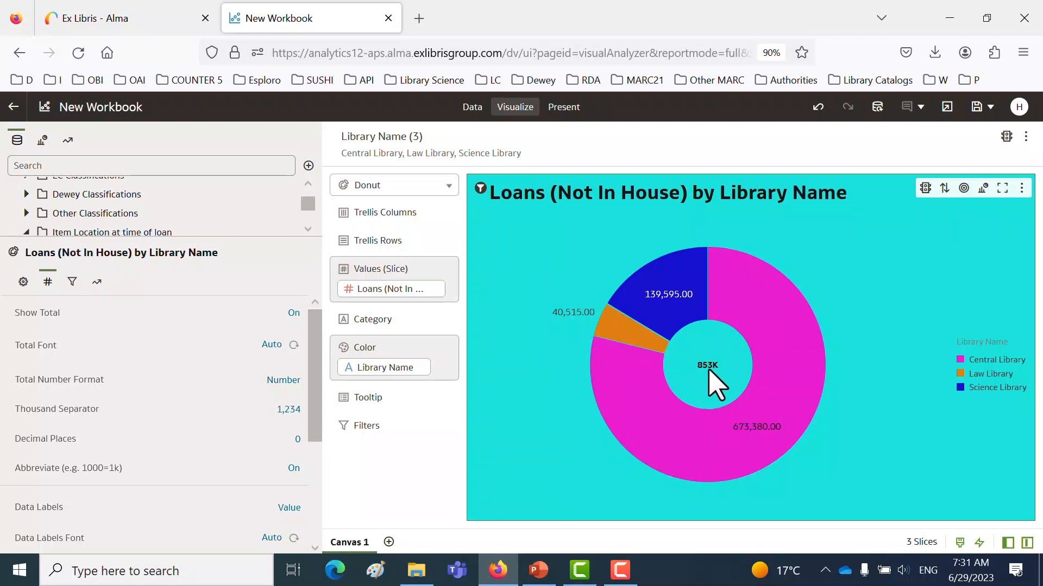
{"action": "left_click", "coordinate": [293, 468]}
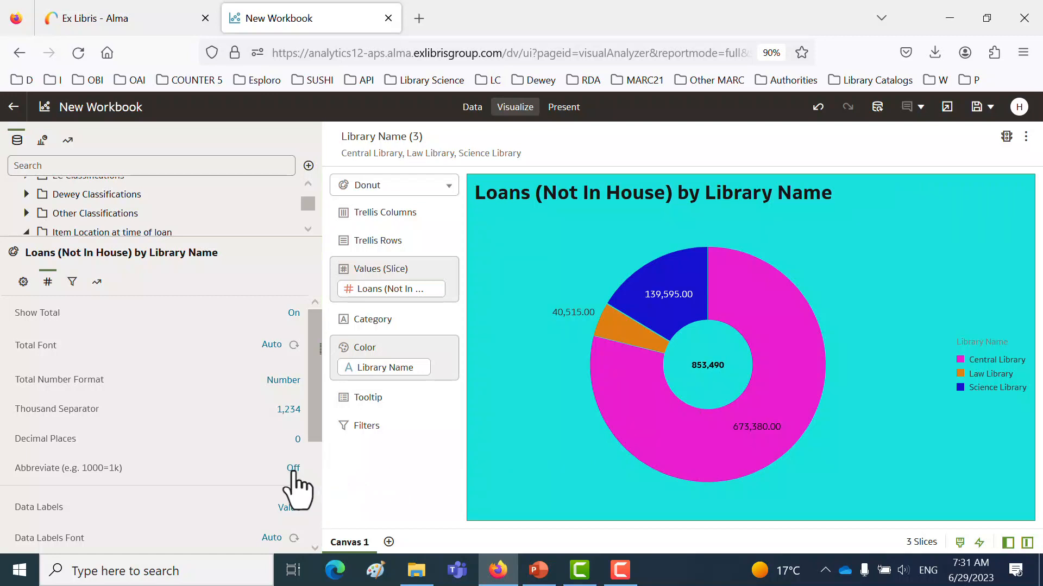
- Save the workbook in My Folders as "Donut of loans for the Law, Science and Central Libraries"
{"action": "left_click", "coordinate": [976, 106]}
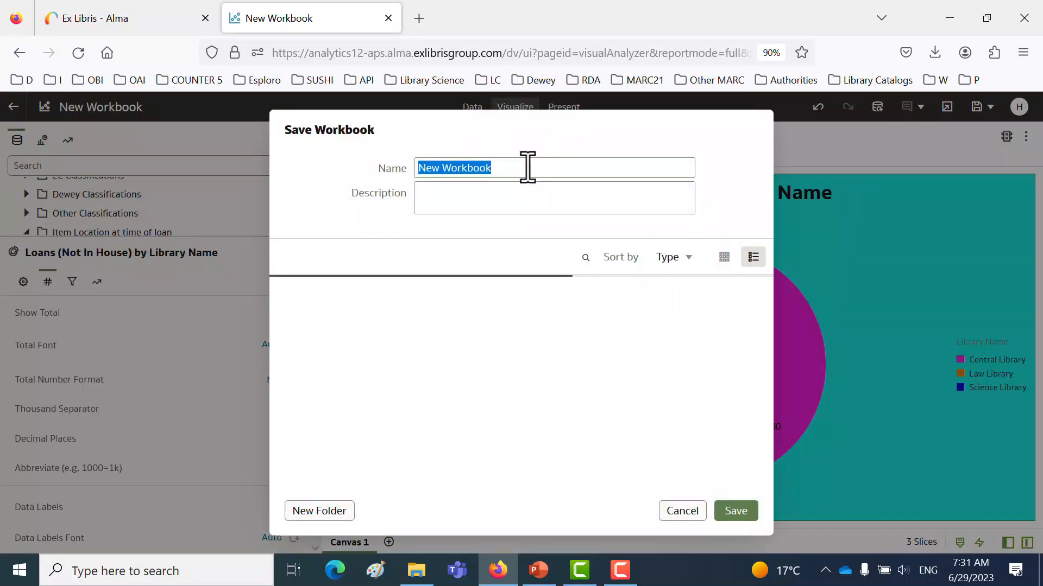
{"action": "type", "text": "Donu"}
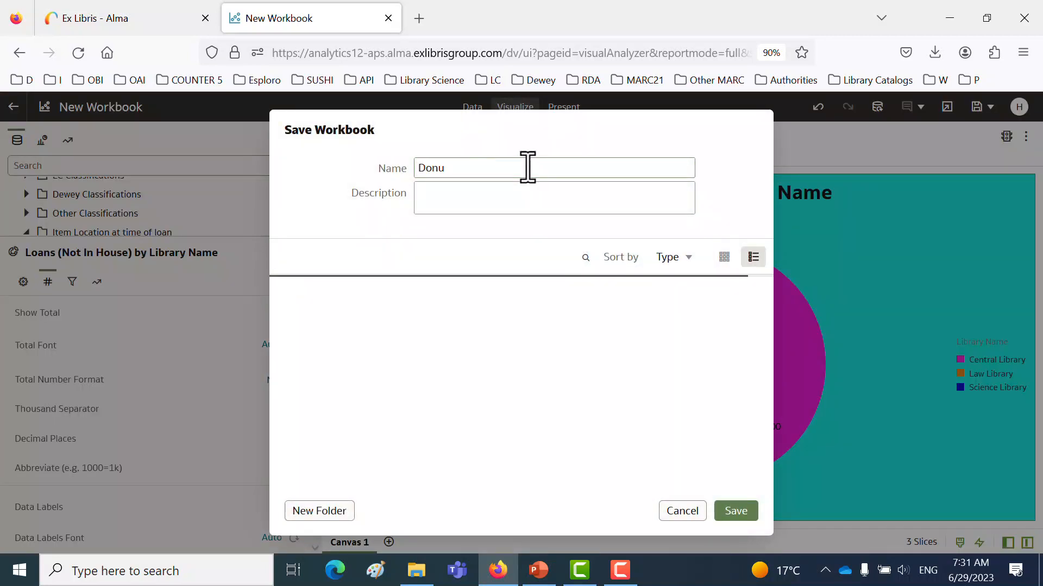
{"action": "type", "text": "t of loans for the Law "}
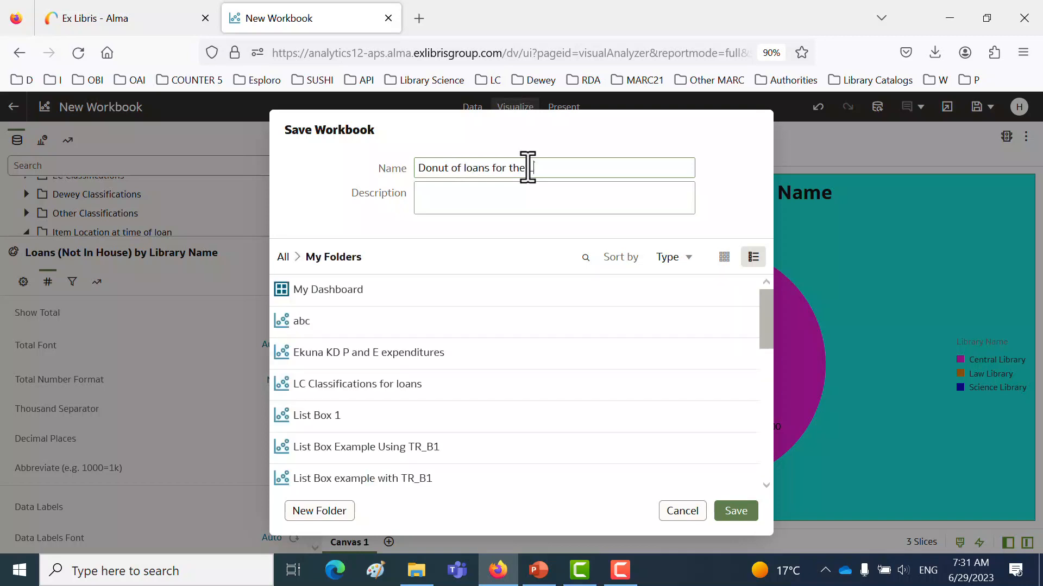
{"action": "type", "text": "Science and Central Li"}
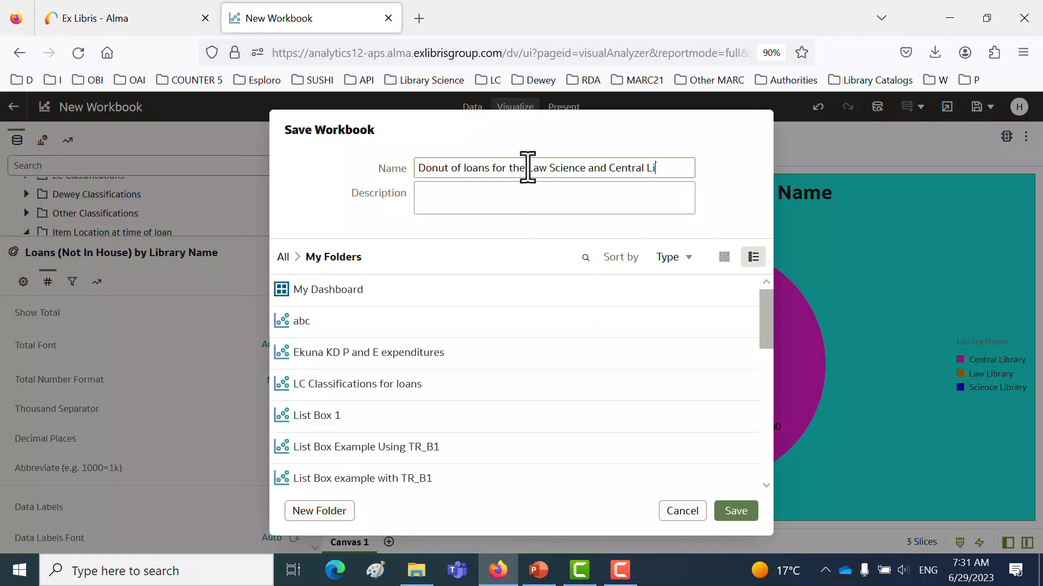
{"action": "type", "text": "braries"}
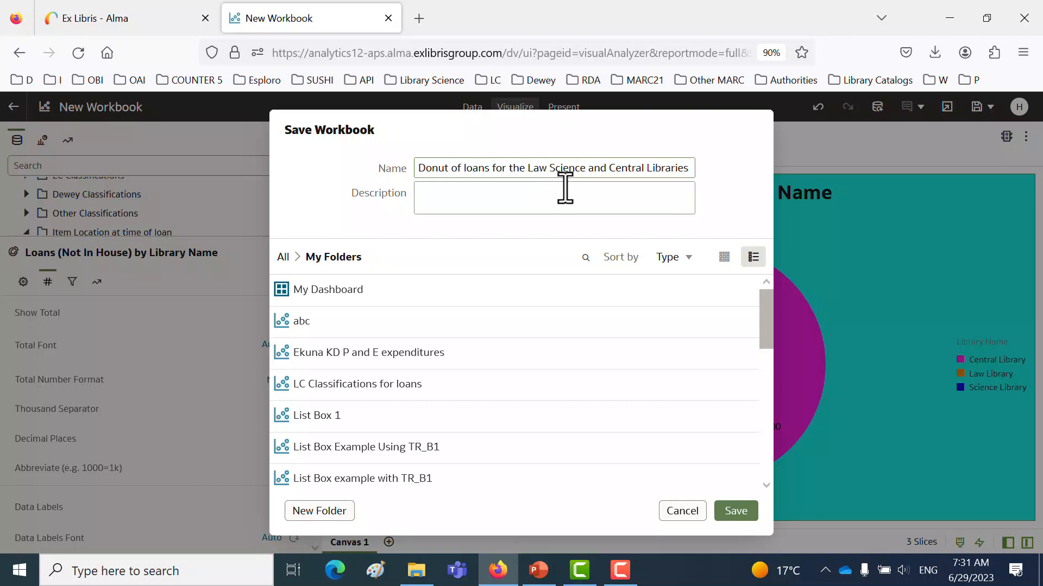
{"action": "type", "text": ","}
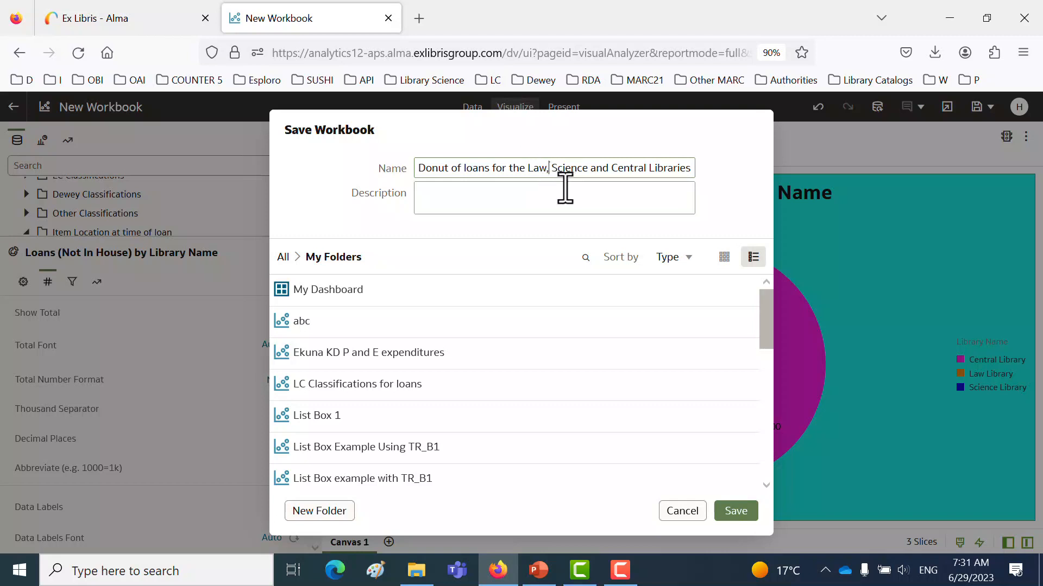
{"action": "left_click", "coordinate": [735, 511]}
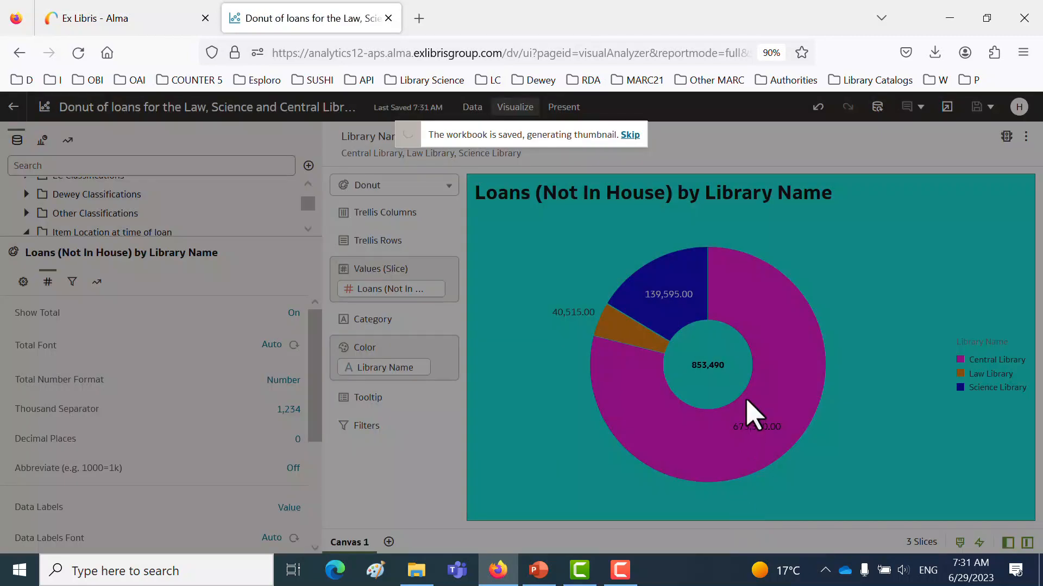